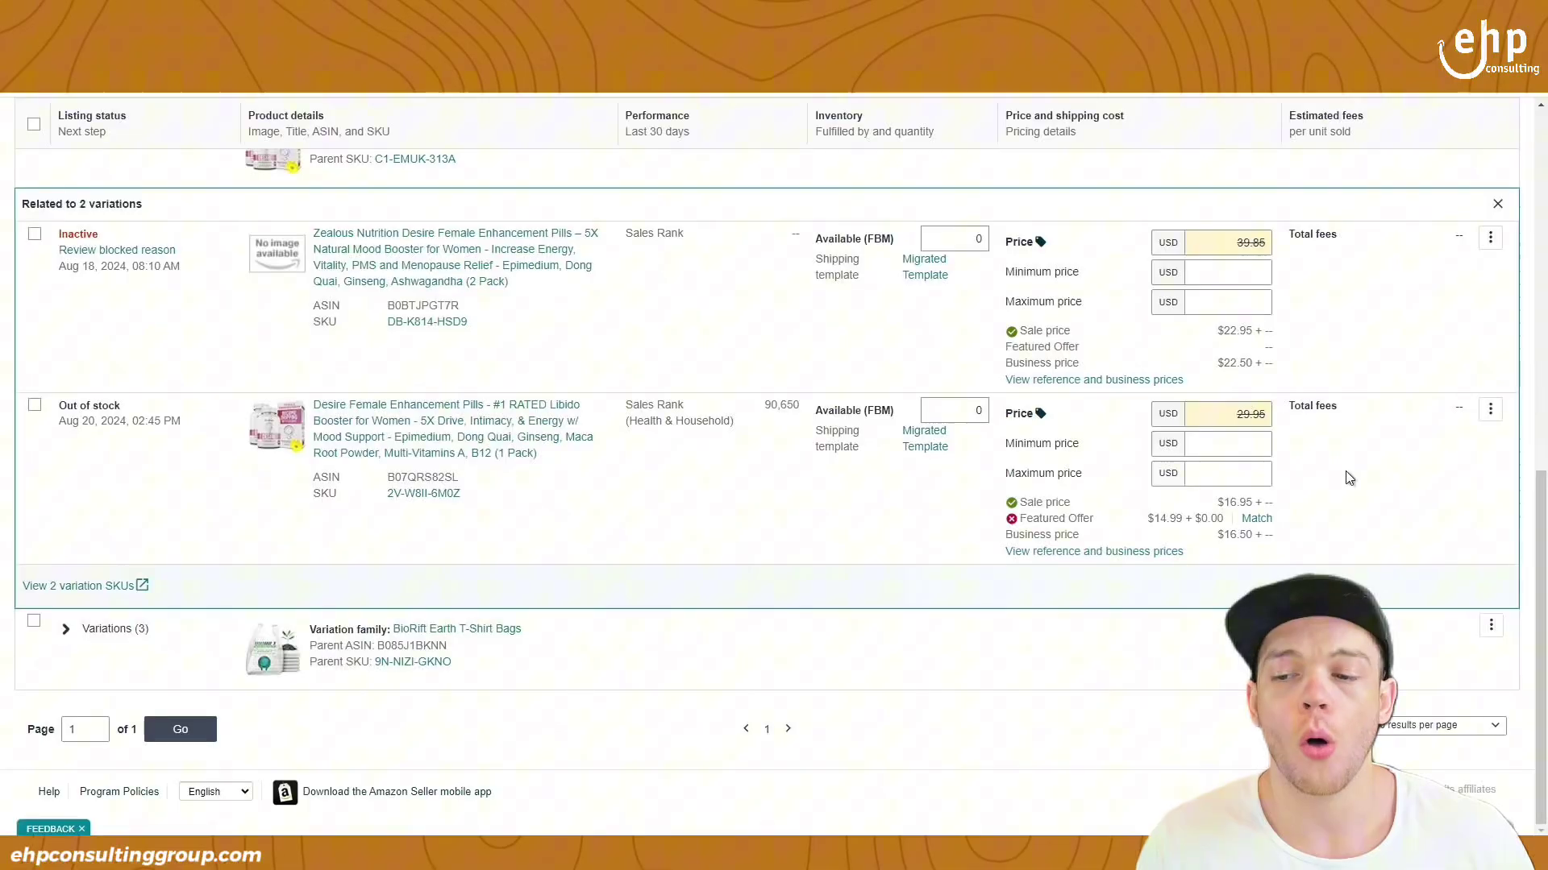
# Open the Desire pills variation's listing editor and scroll down to Generic Keyword.
pyautogui.click(1490, 411)
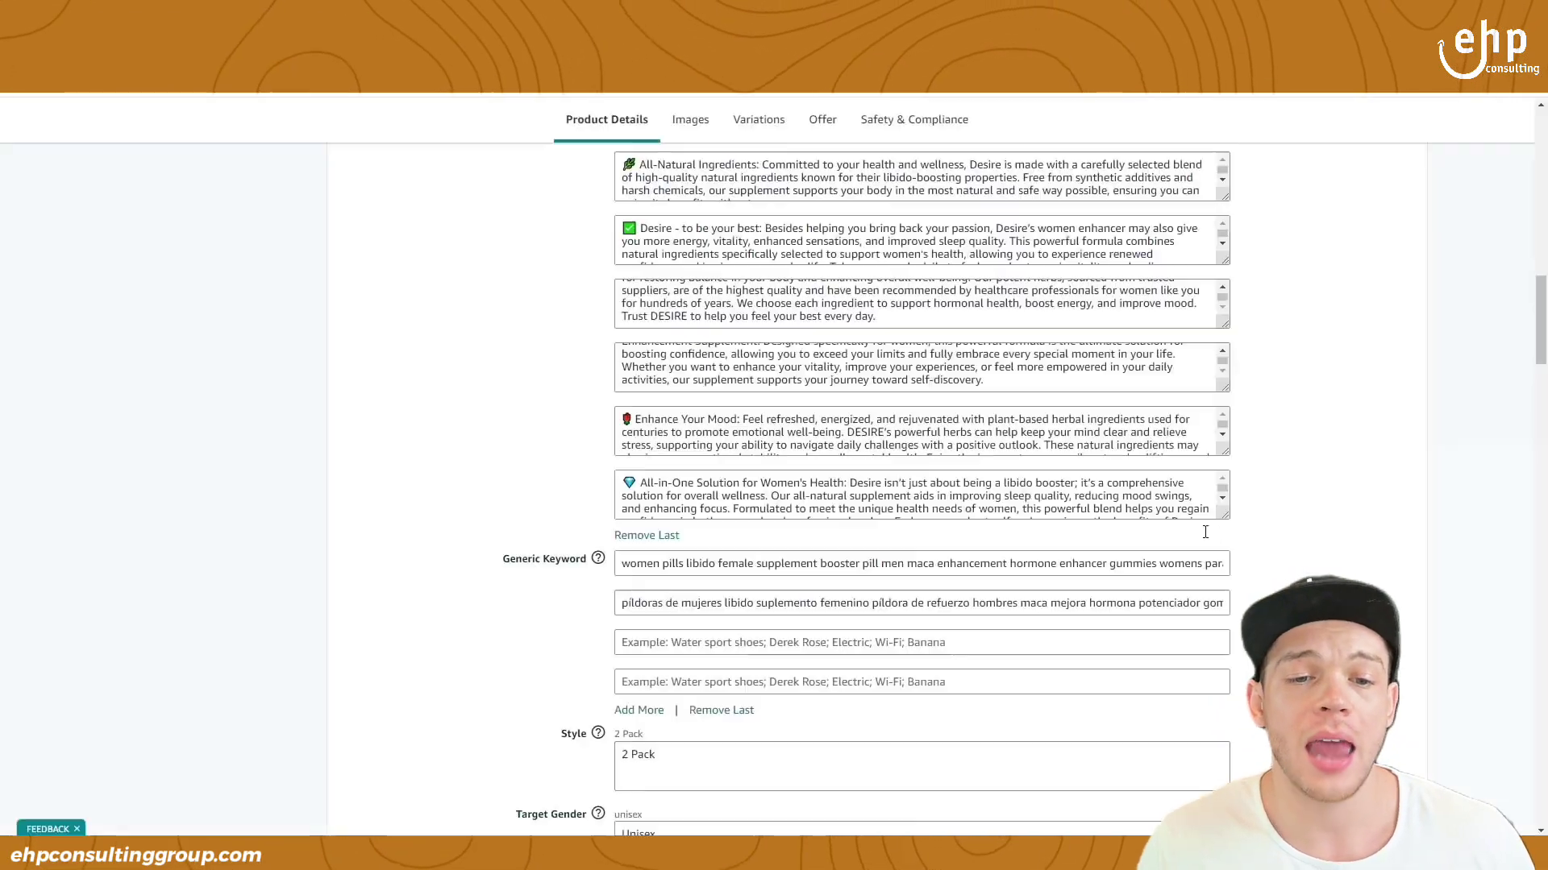
pyautogui.scroll(15, 1348, 530)
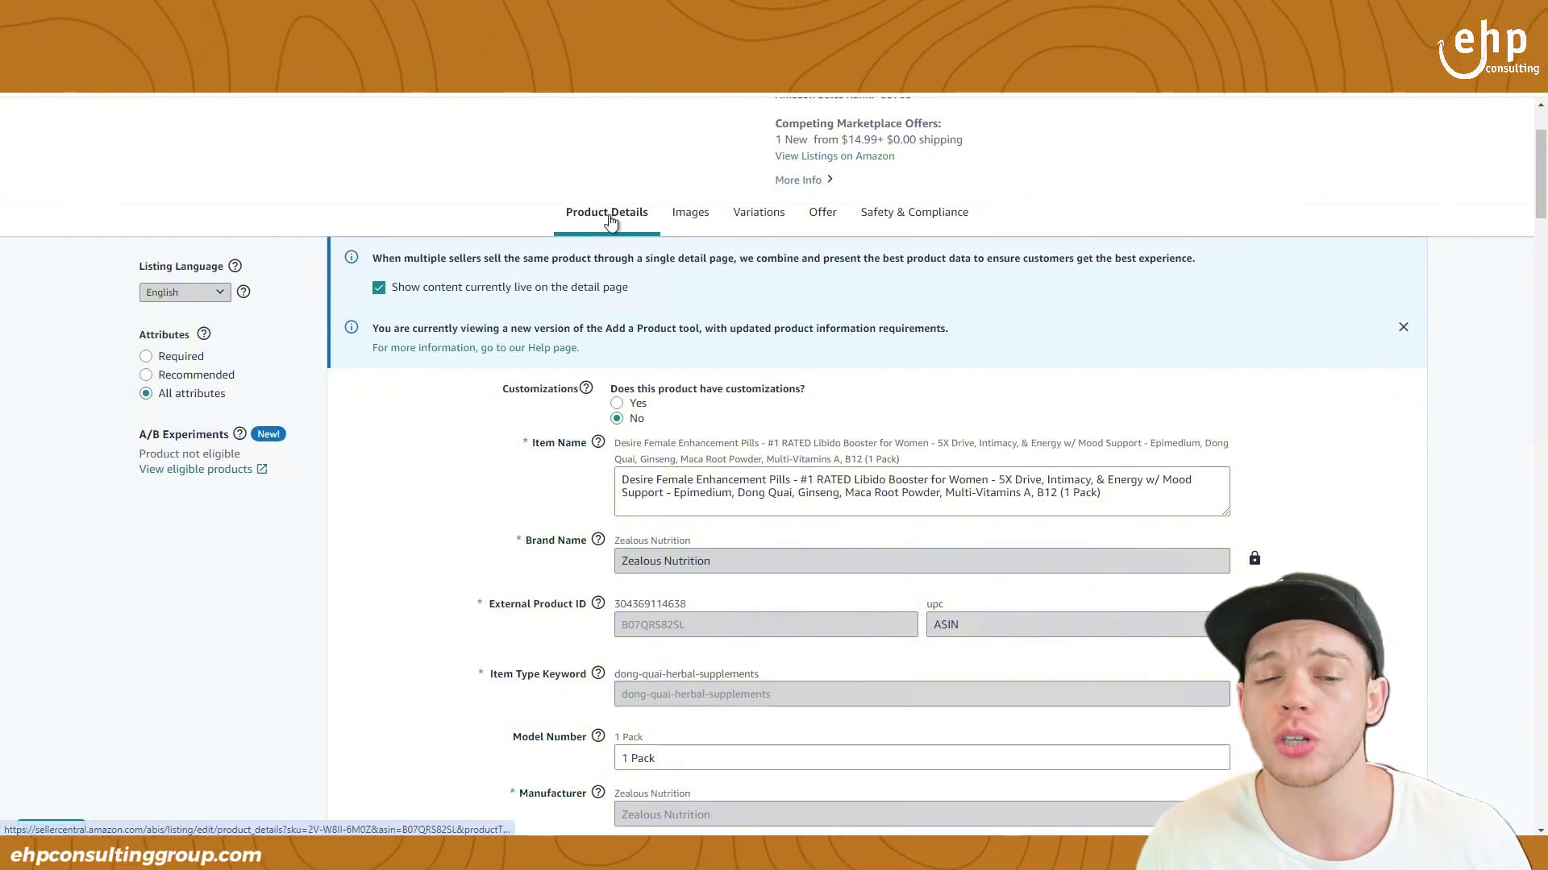
pyautogui.scroll(-20, 1328, 472)
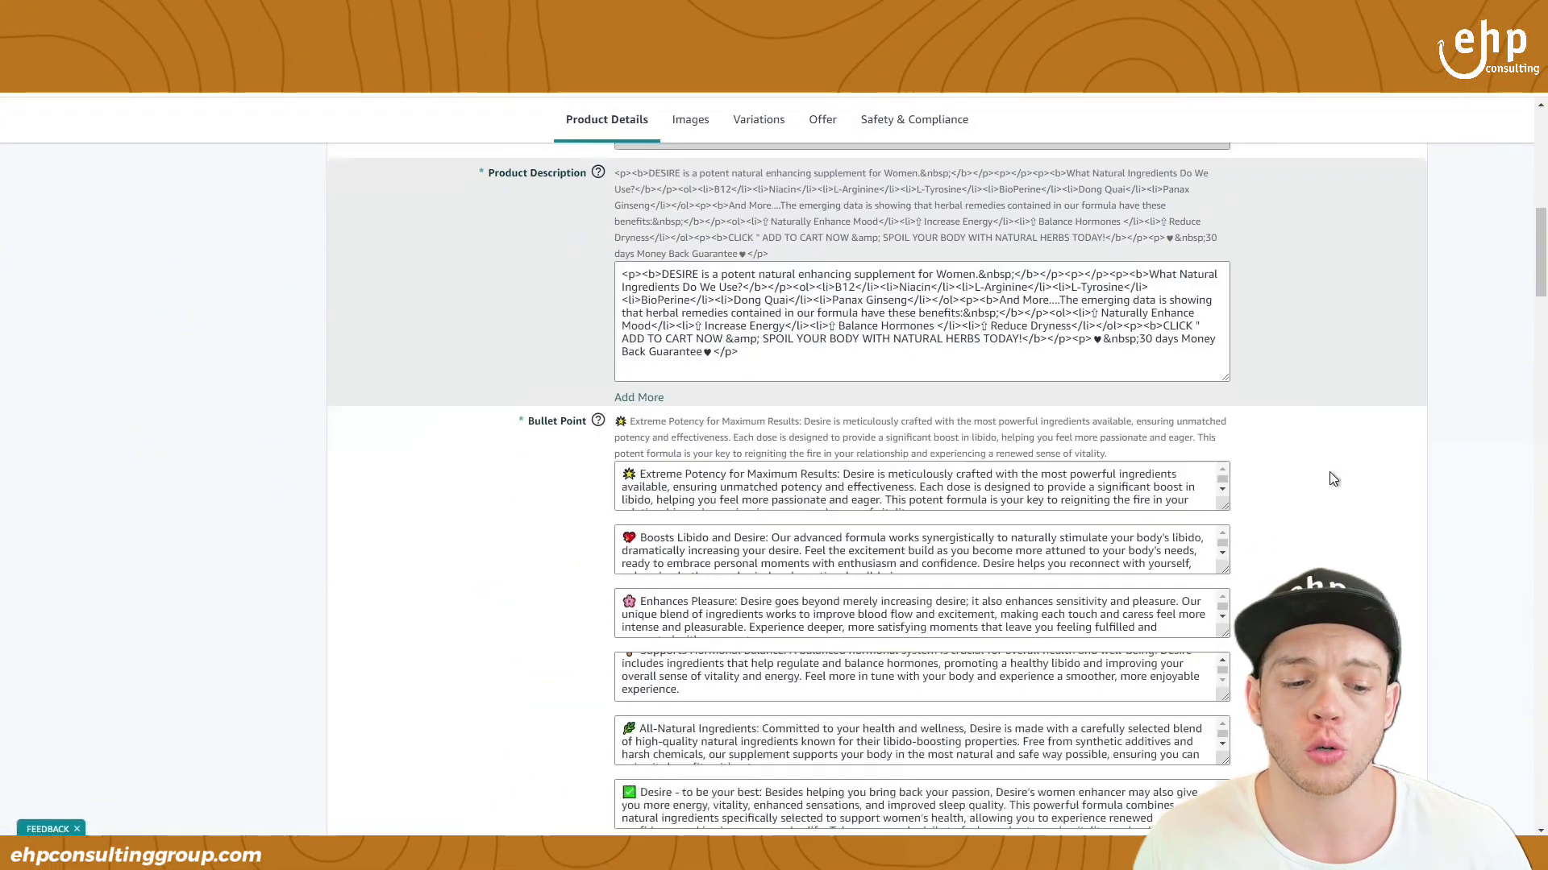
pyautogui.scroll(-2, 1331, 479)
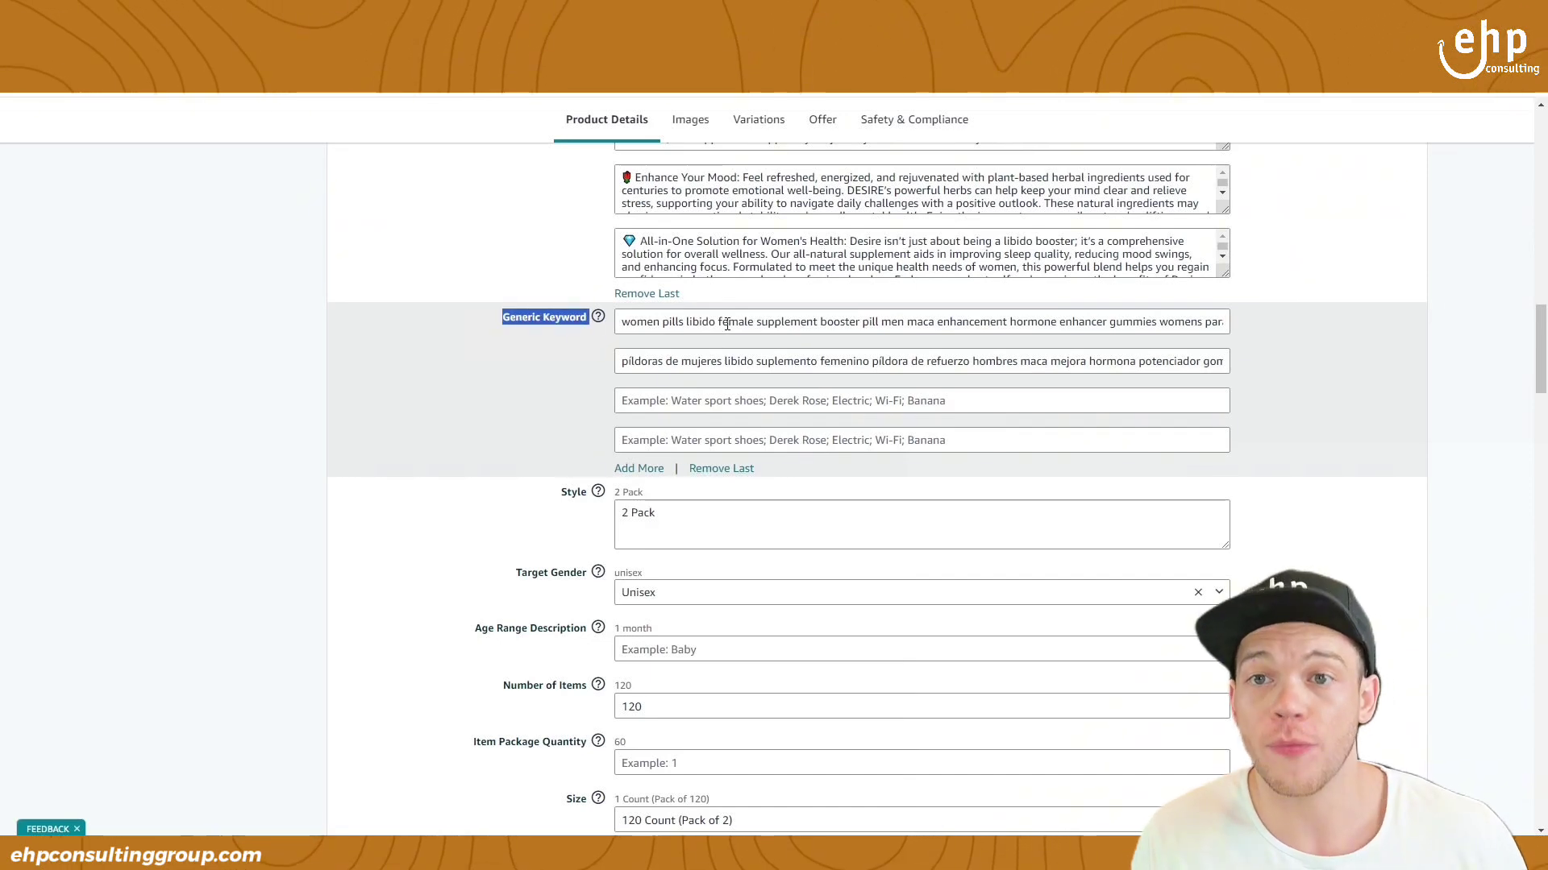
# Review the English and Spanish keyword strings and the empty keyword fields below them.
pyautogui.moveTo(624, 326); pyautogui.dragTo(1303, 331)
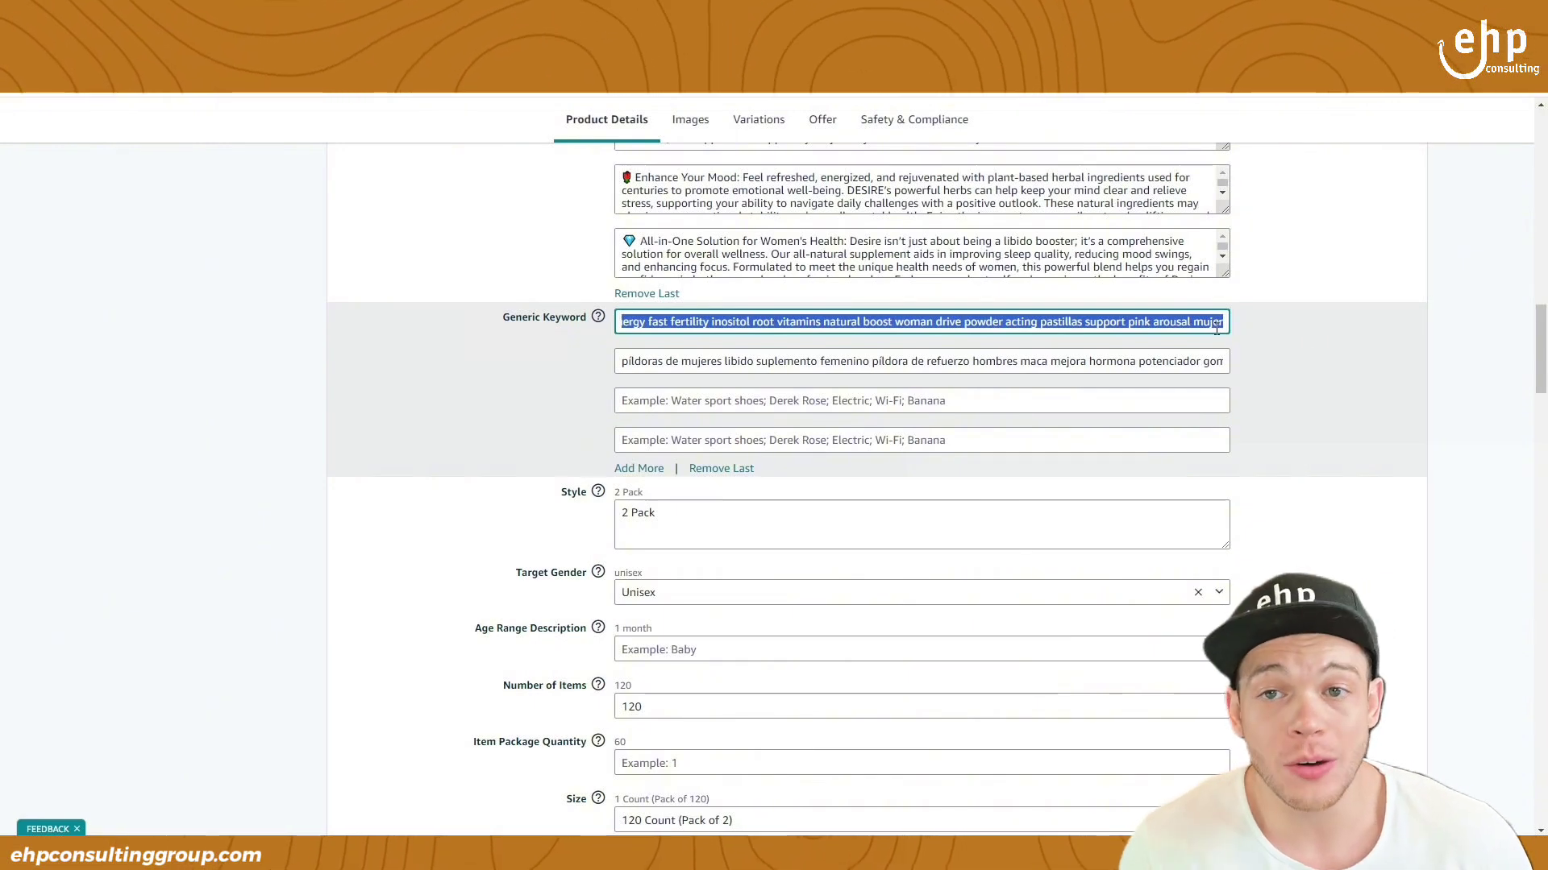
pyautogui.click(748, 361)
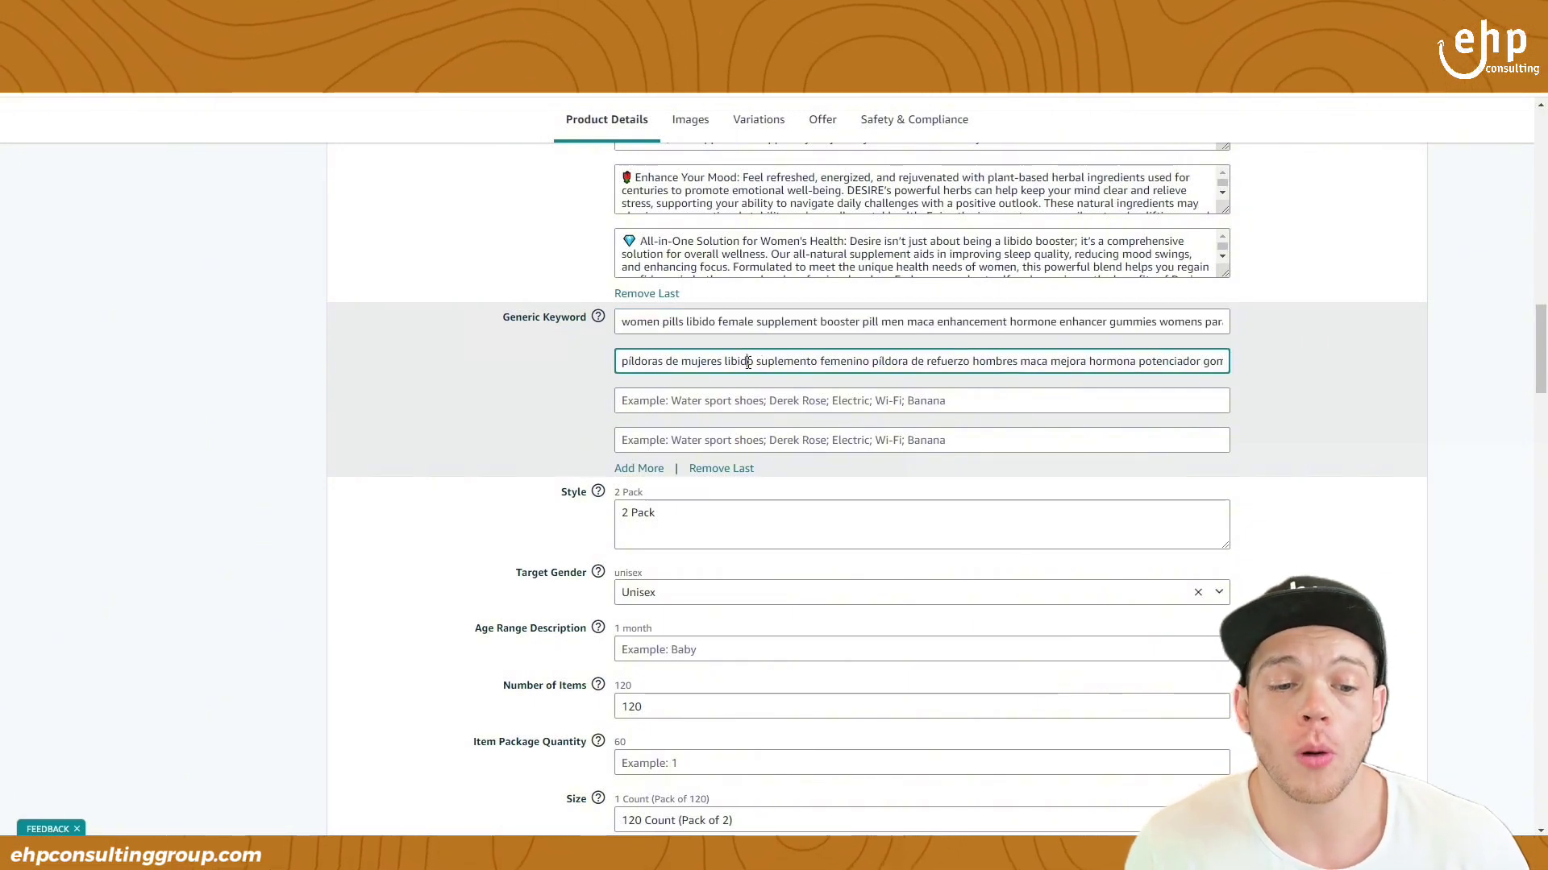
pyautogui.click(759, 407)
pyautogui.click(776, 440)
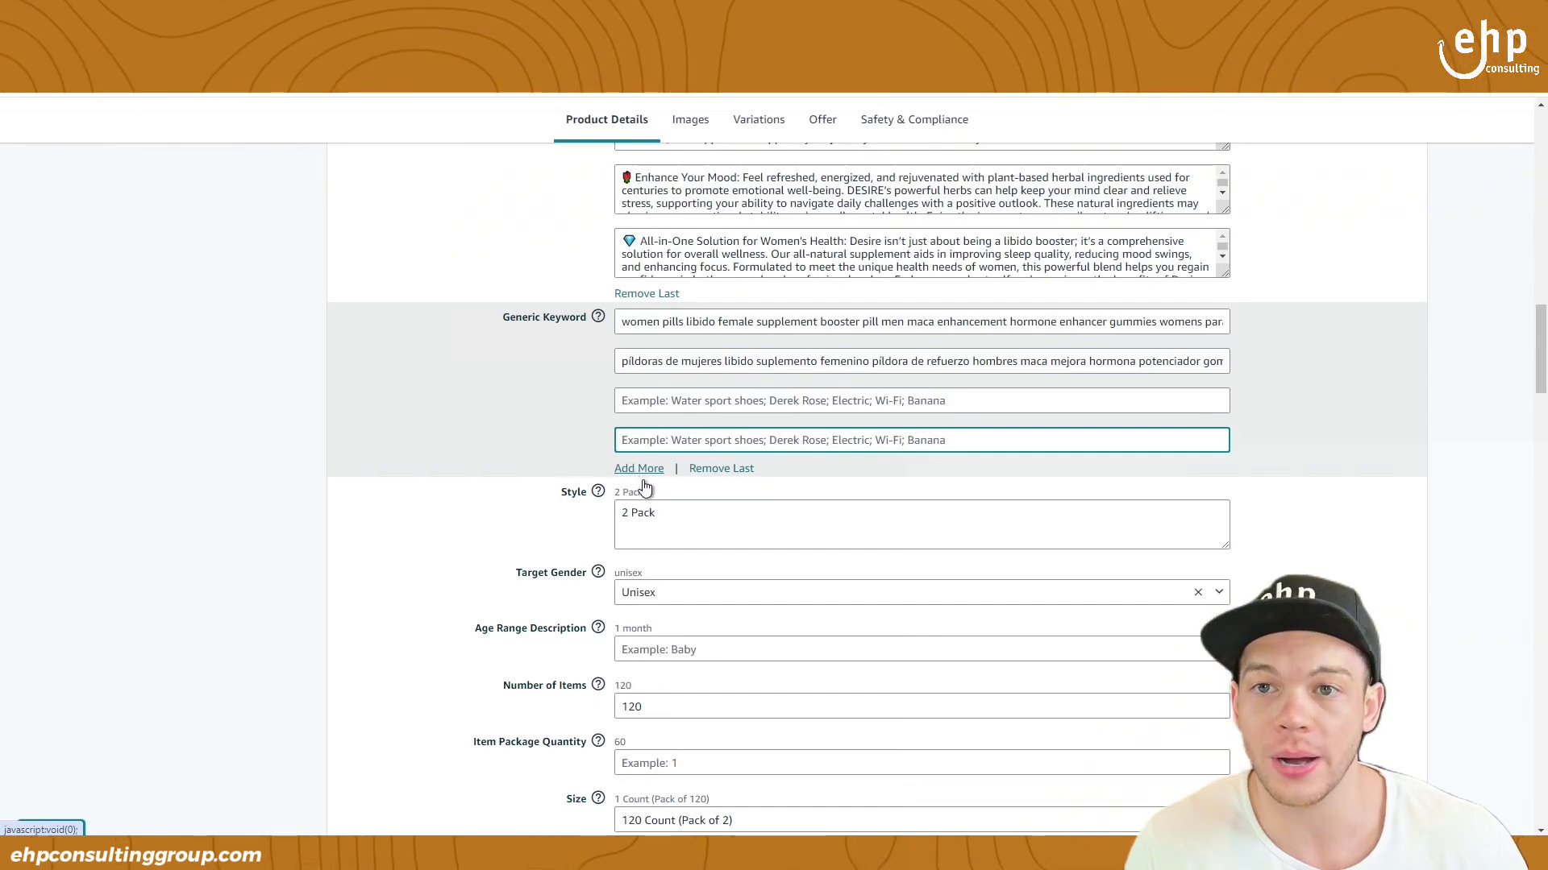
# Add a fifth empty keyword field below the English and Spanish strings, then leave the fields.
pyautogui.press('Tab')
pyautogui.press('Return')
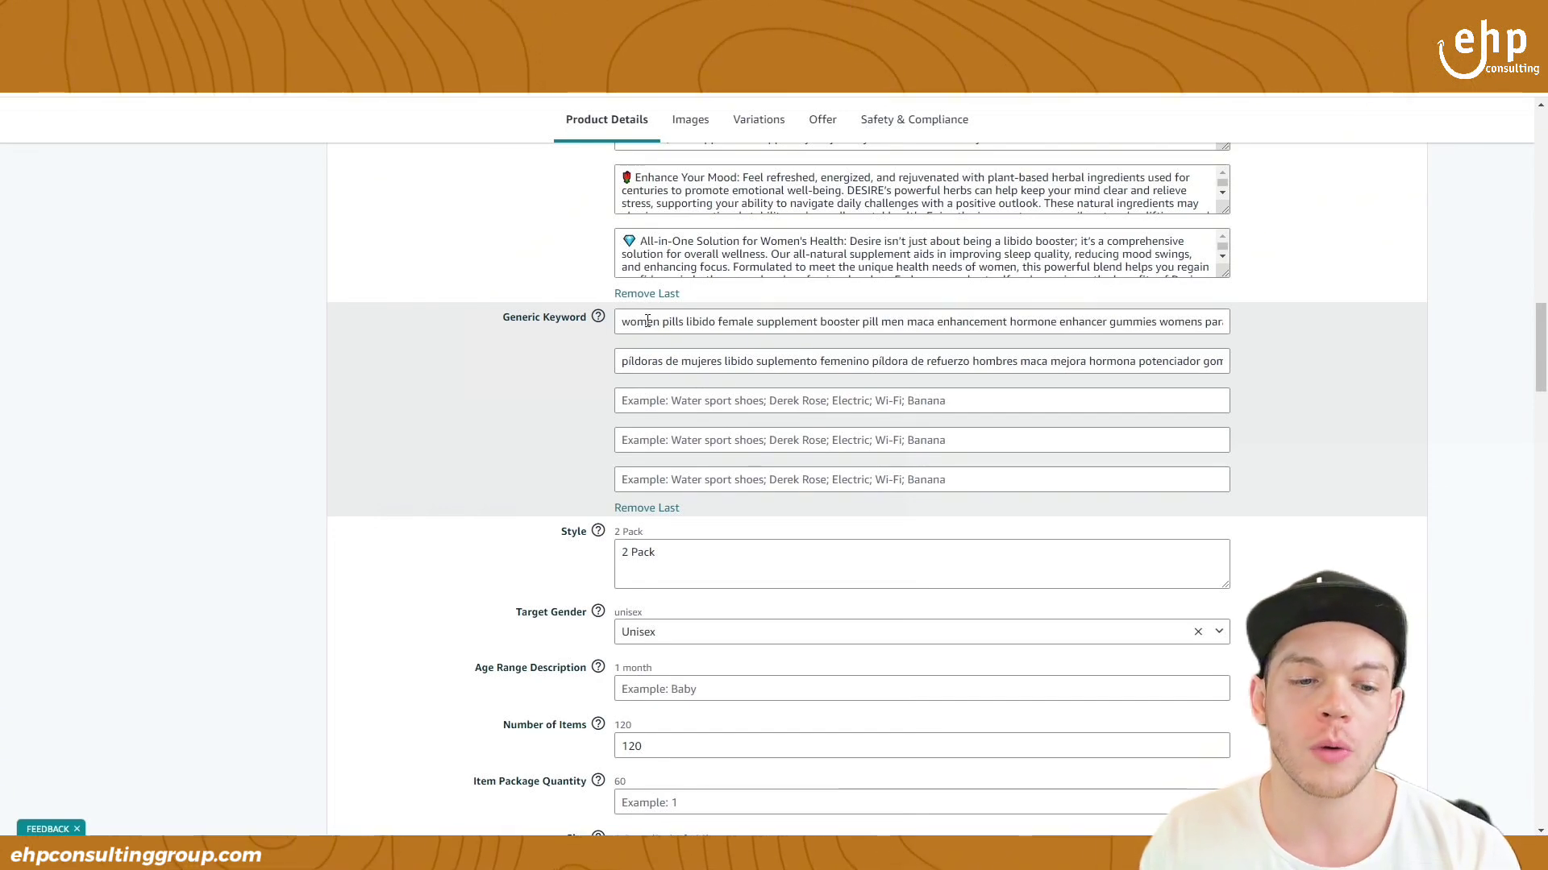
pyautogui.moveTo(647, 321); pyautogui.dragTo(1250, 335)
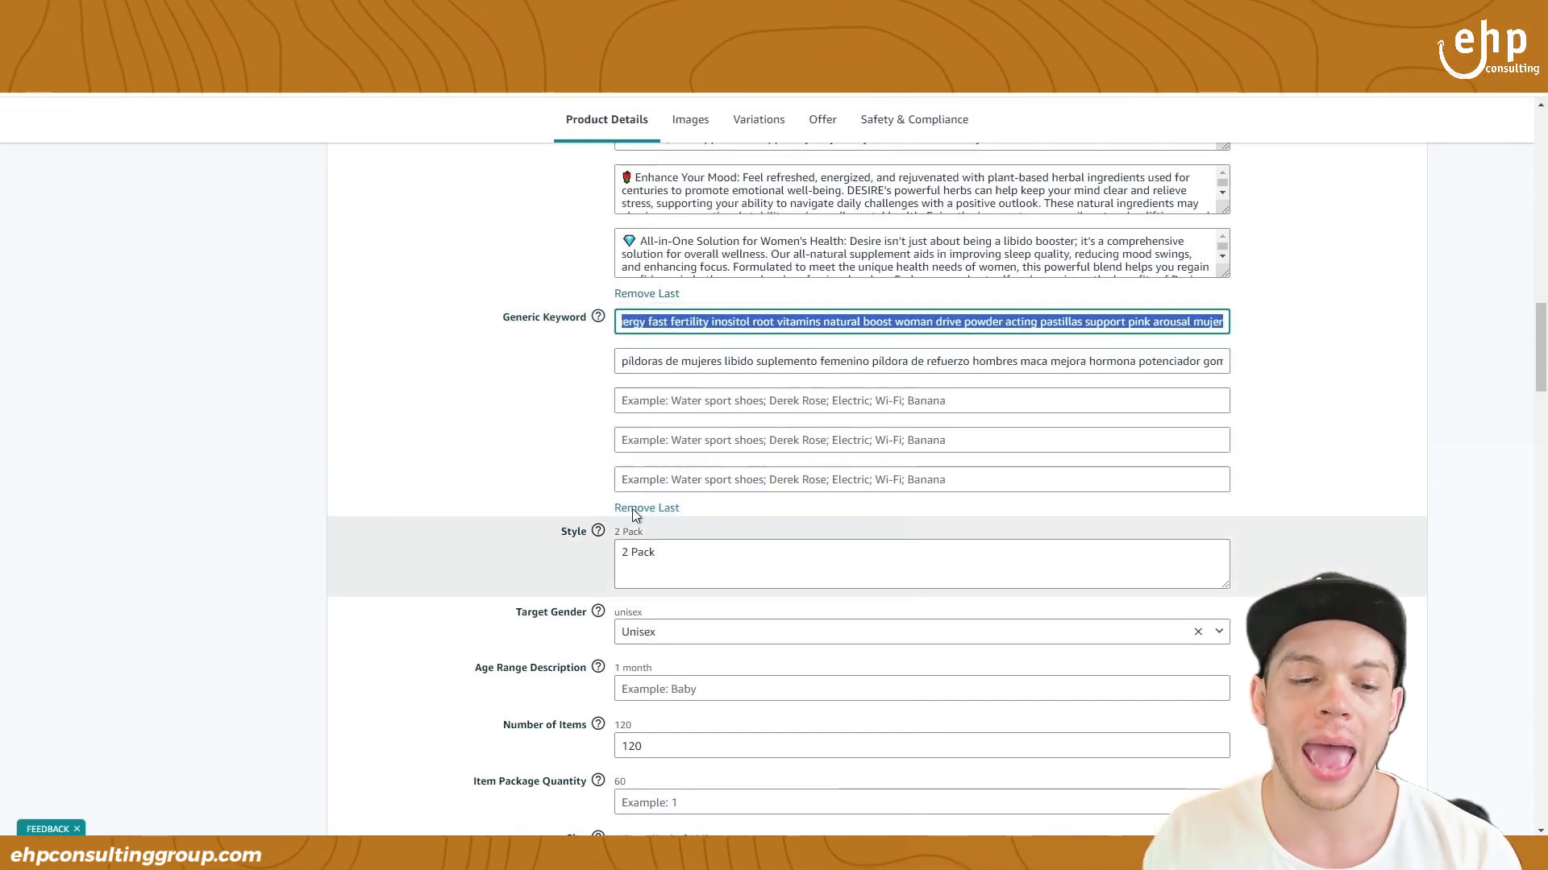
pyautogui.press('Tab')
pyautogui.press('Tab')
pyautogui.press('Tab')
pyautogui.press('Tab')
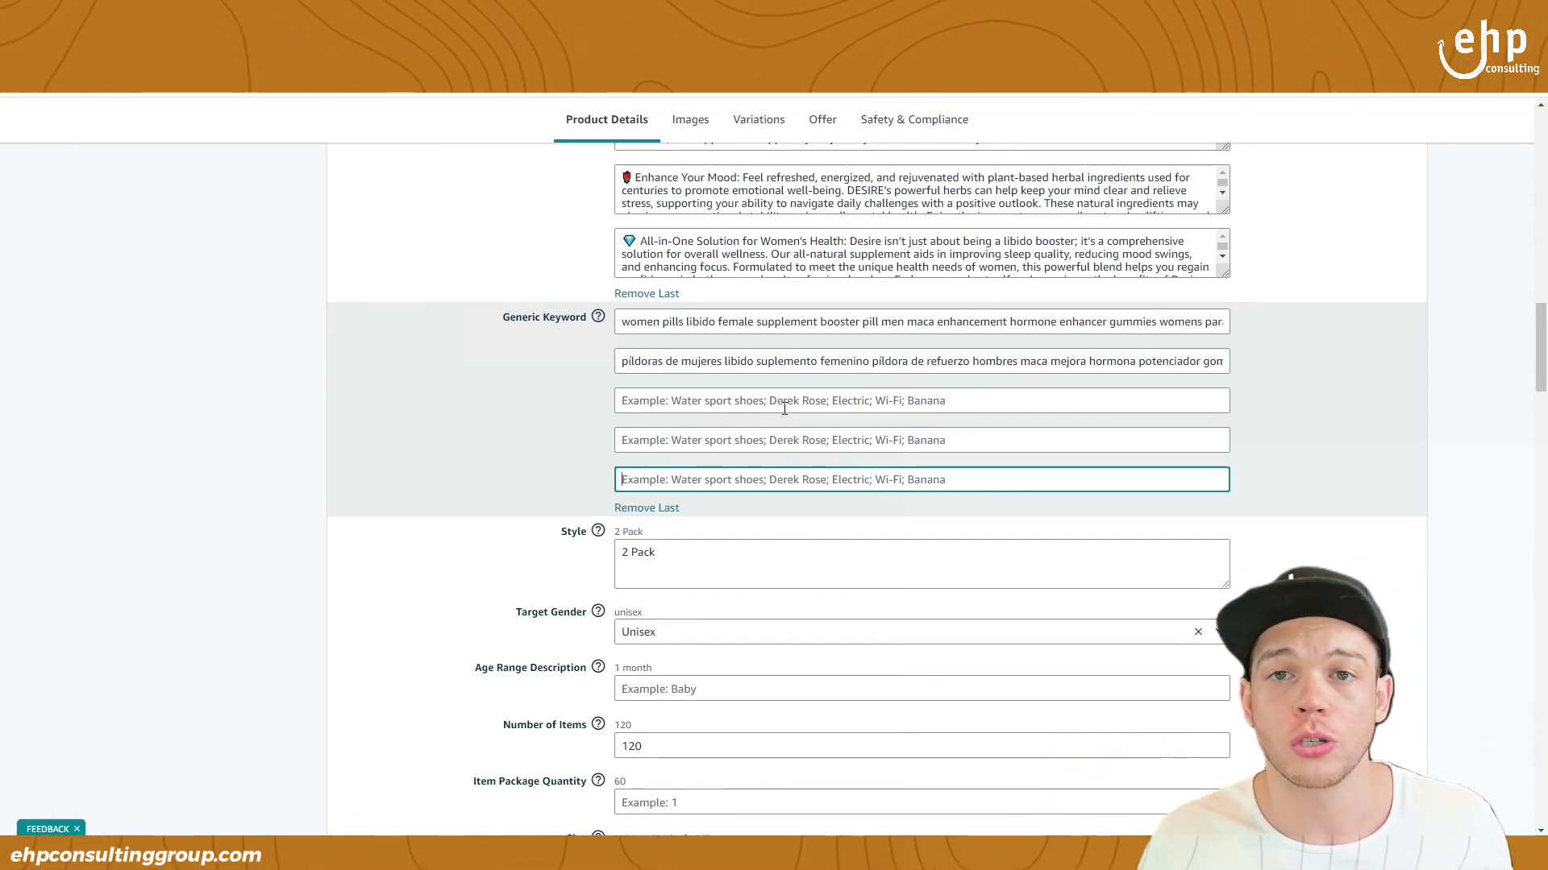
pyautogui.click(1430, 417)
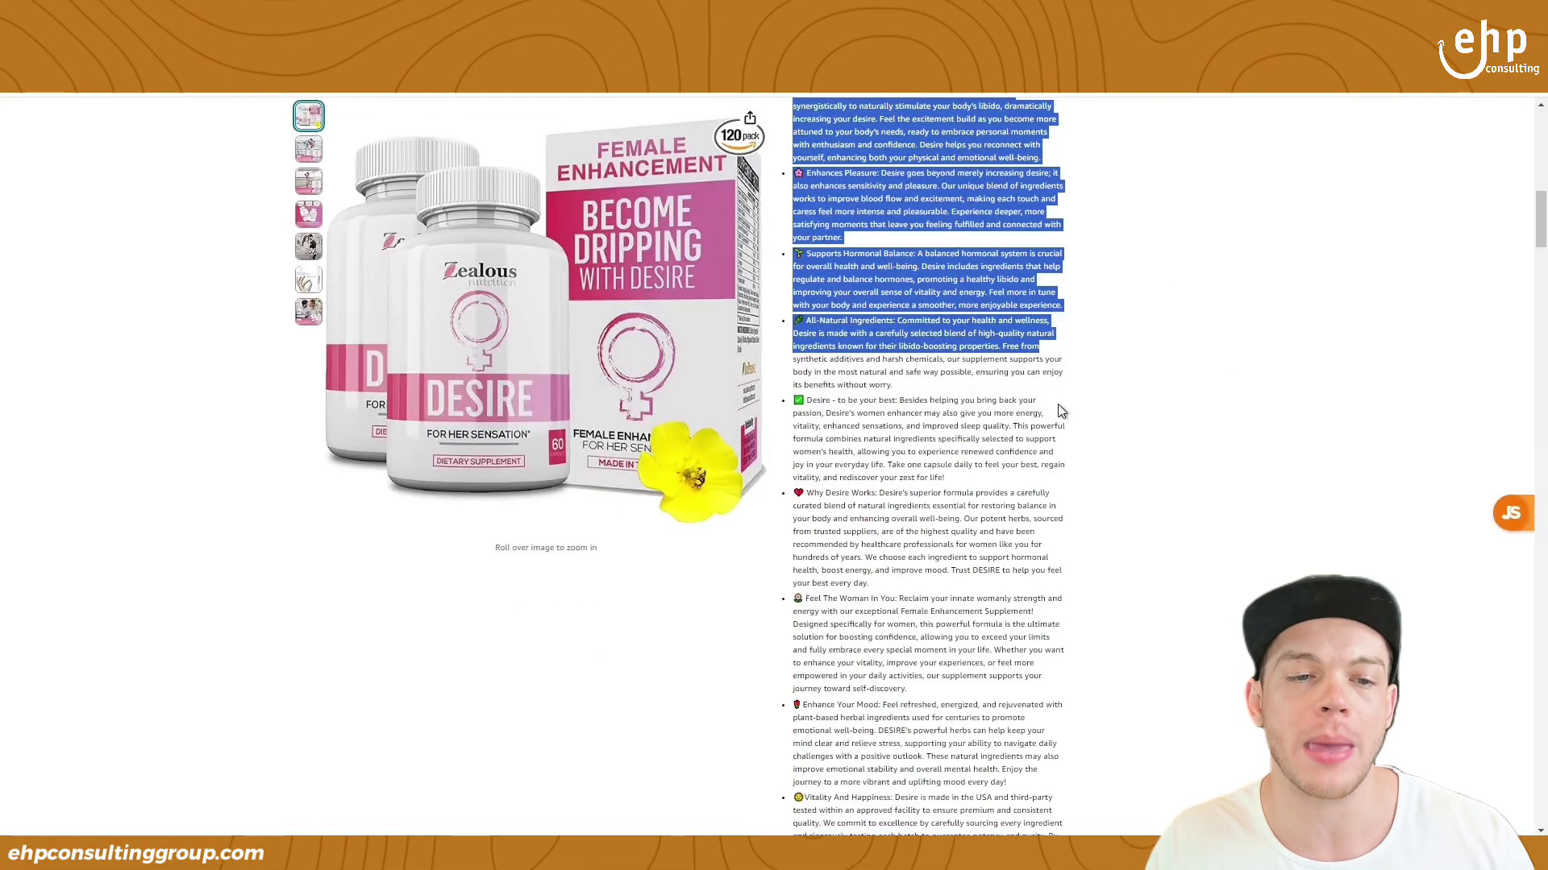
# Bring up the Amazon.com 'female enhancement' search results showing 367 results.
pyautogui.scroll(5, 1061, 411)
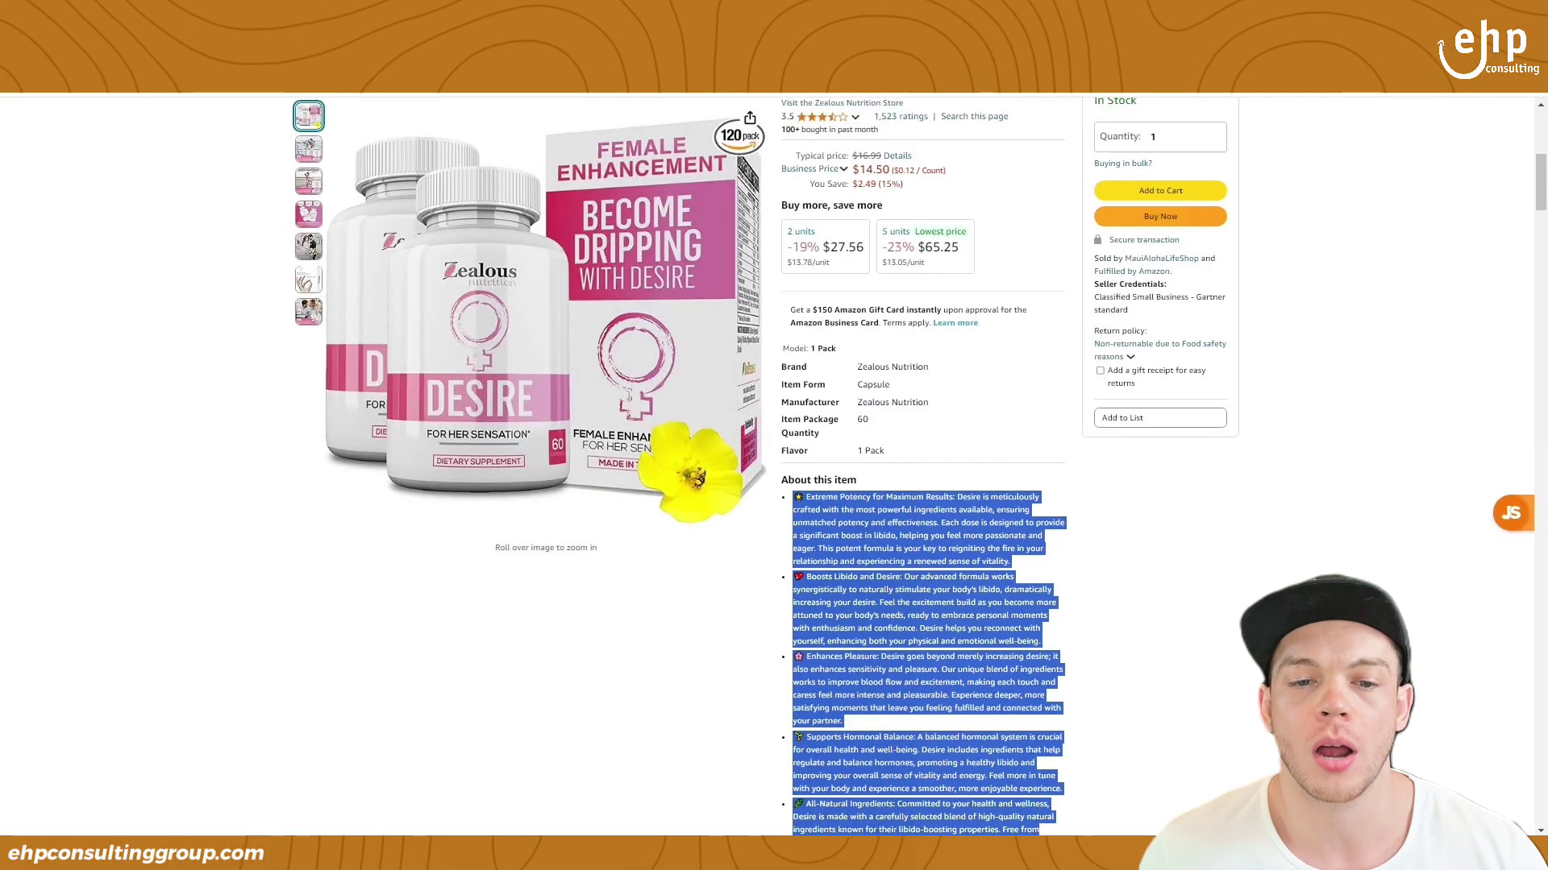
pyautogui.click(1133, 545)
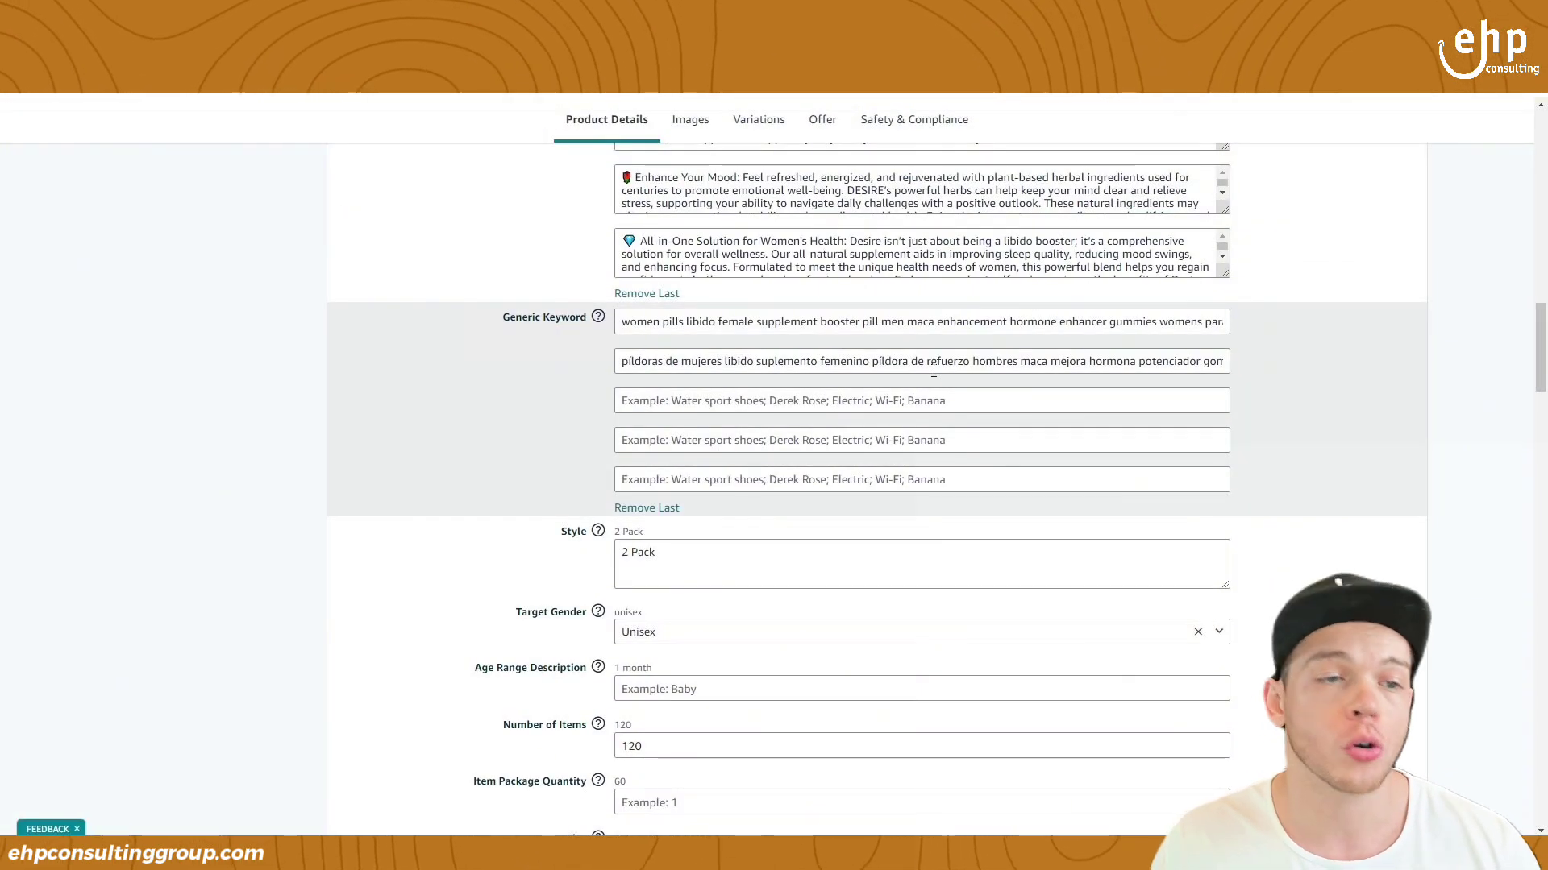
pyautogui.moveTo(599, 323)
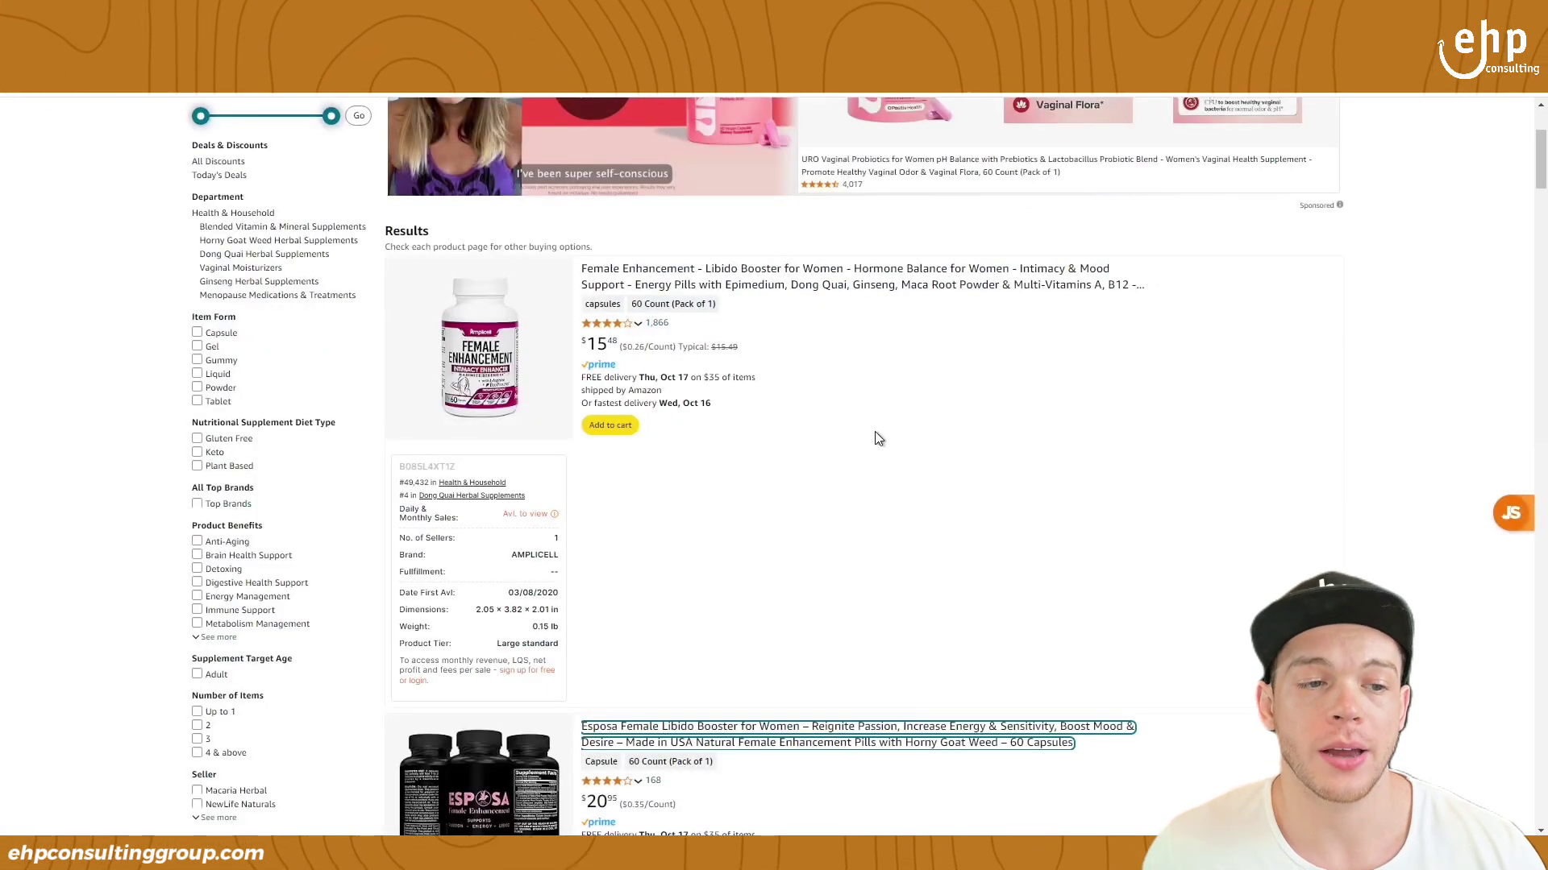
# Open the Esposa product page and highlight its #56,312 Health & Household Best Sellers Rank.
pyautogui.scroll(3, 785, 373)
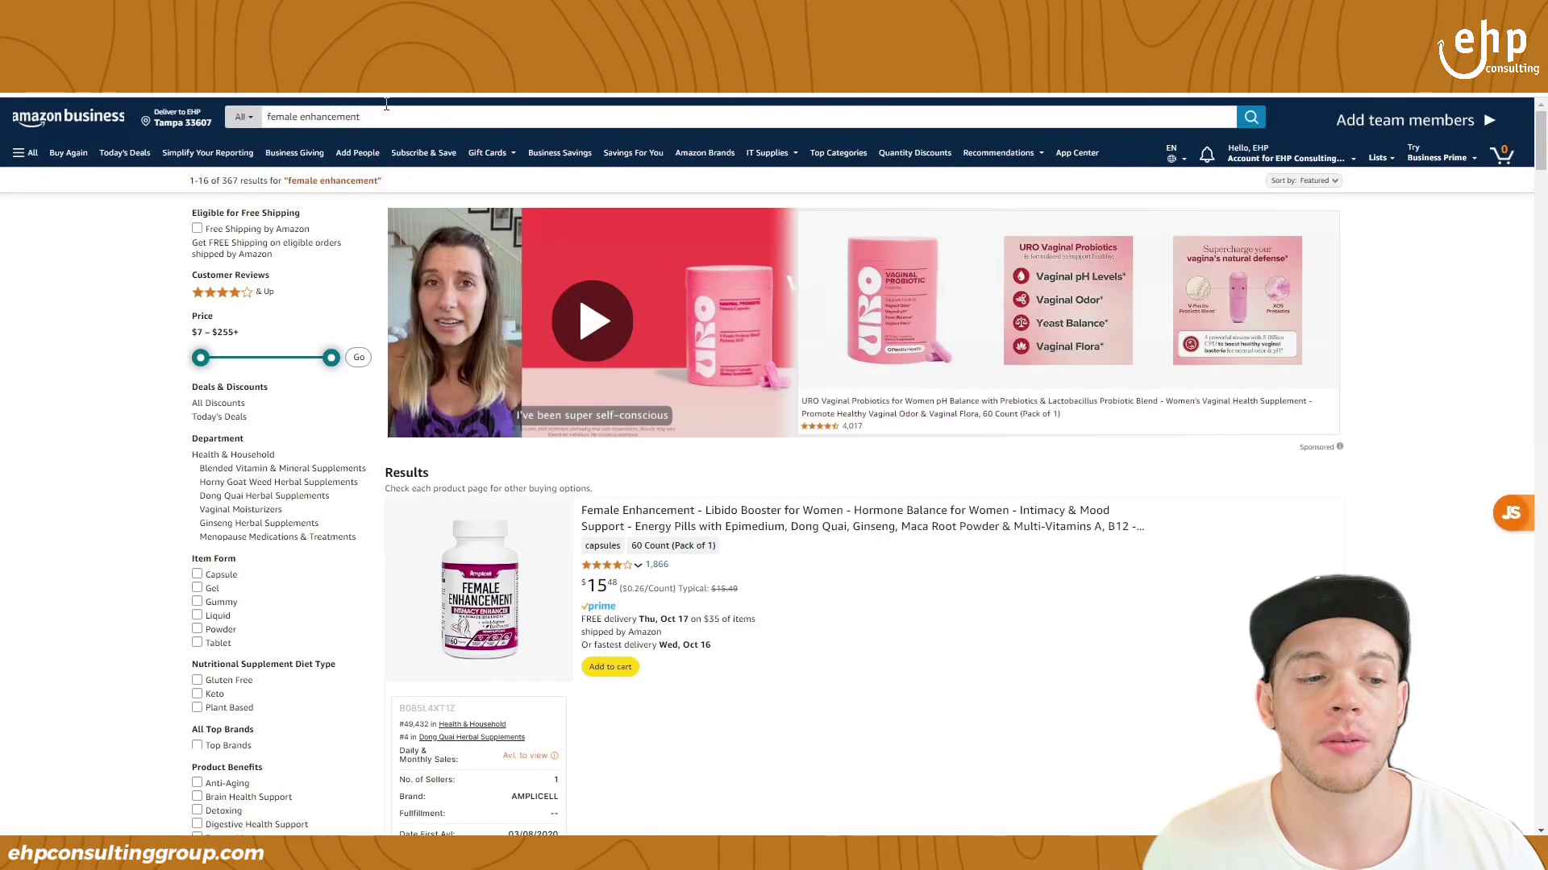
pyautogui.scroll(-4, 948, 387)
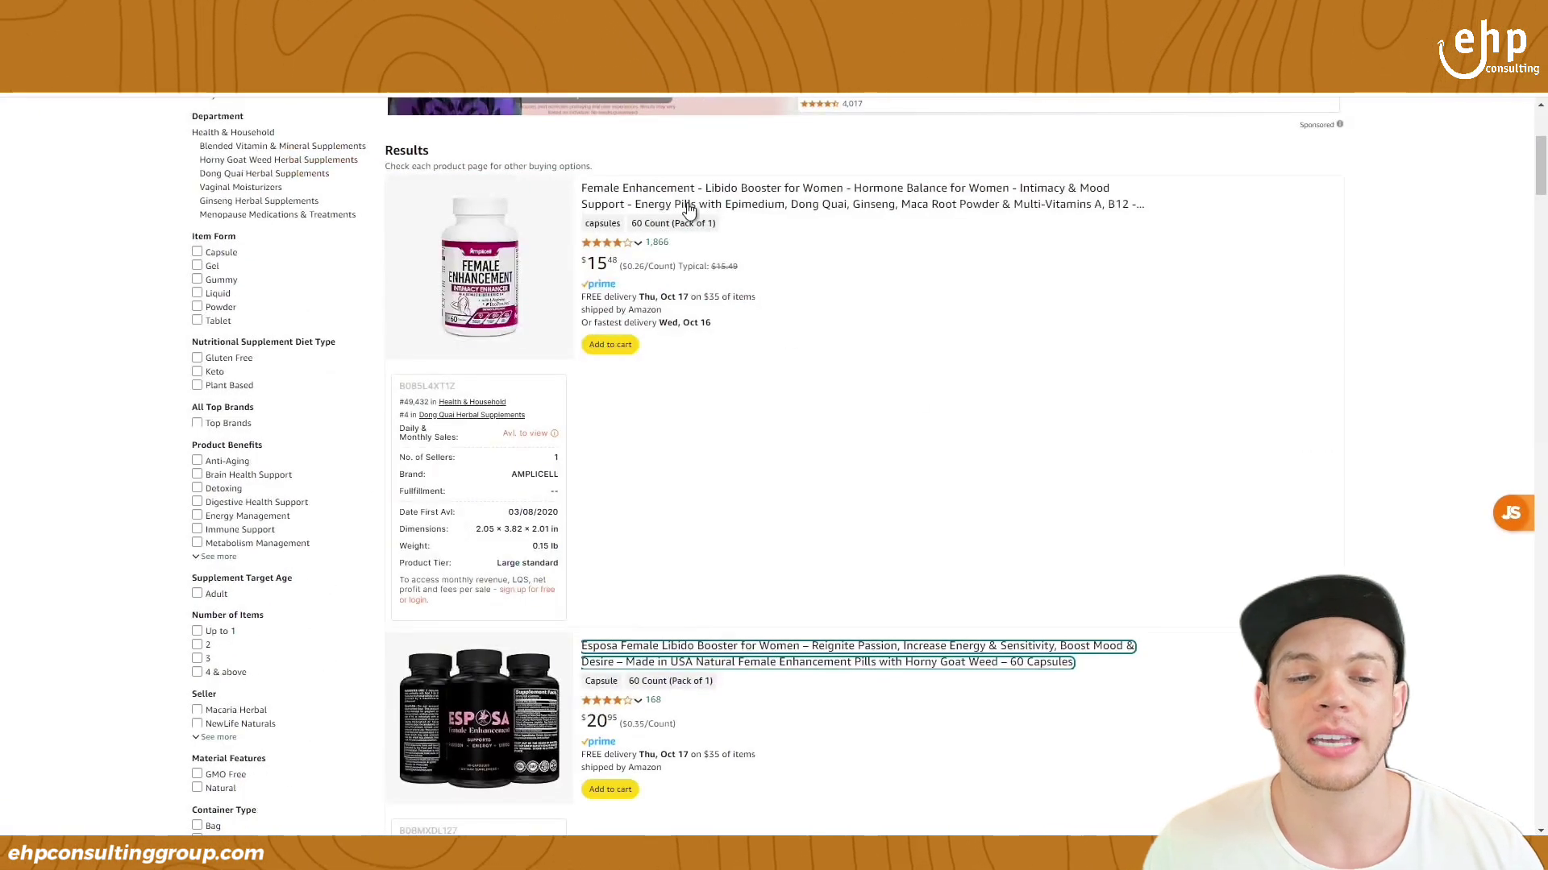
pyautogui.scroll(-3, 780, 451)
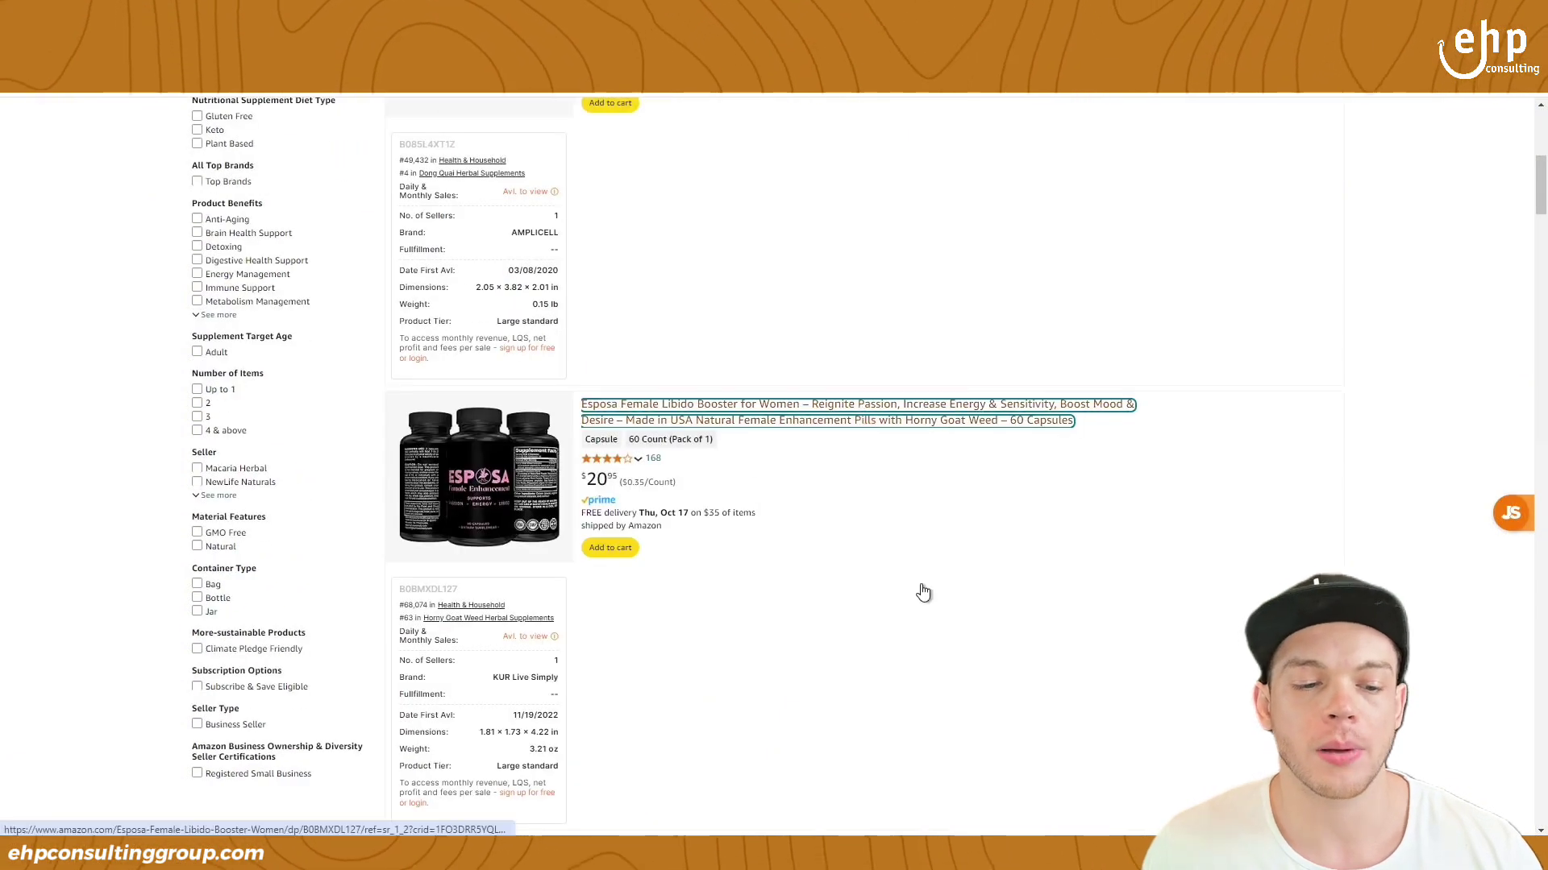
pyautogui.scroll(-3, 927, 594)
pyautogui.scroll(2, 925, 564)
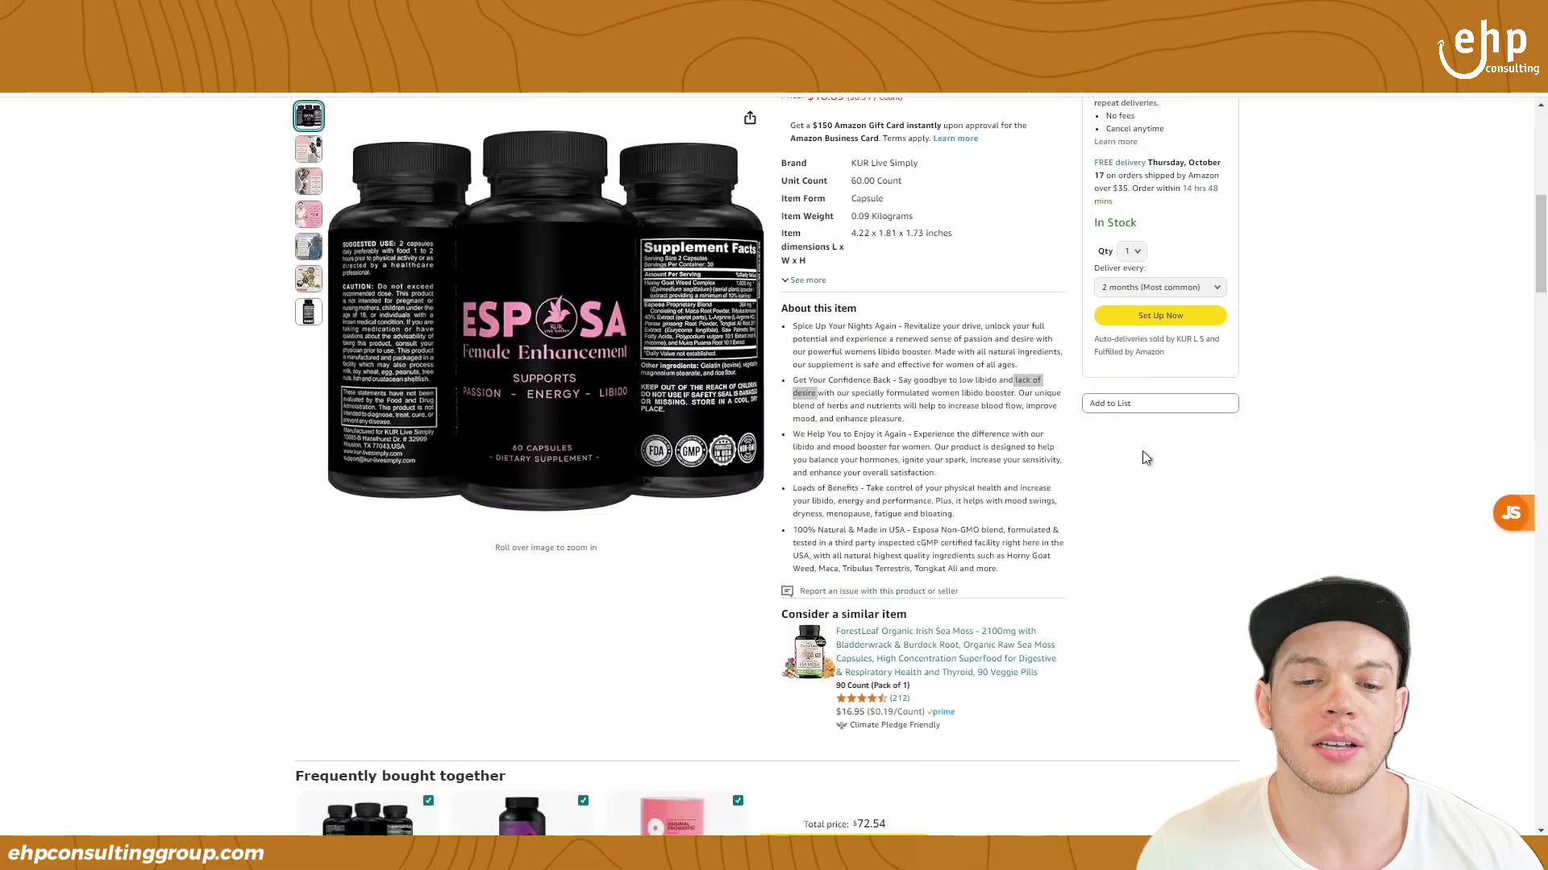
pyautogui.scroll(-20, 1217, 487)
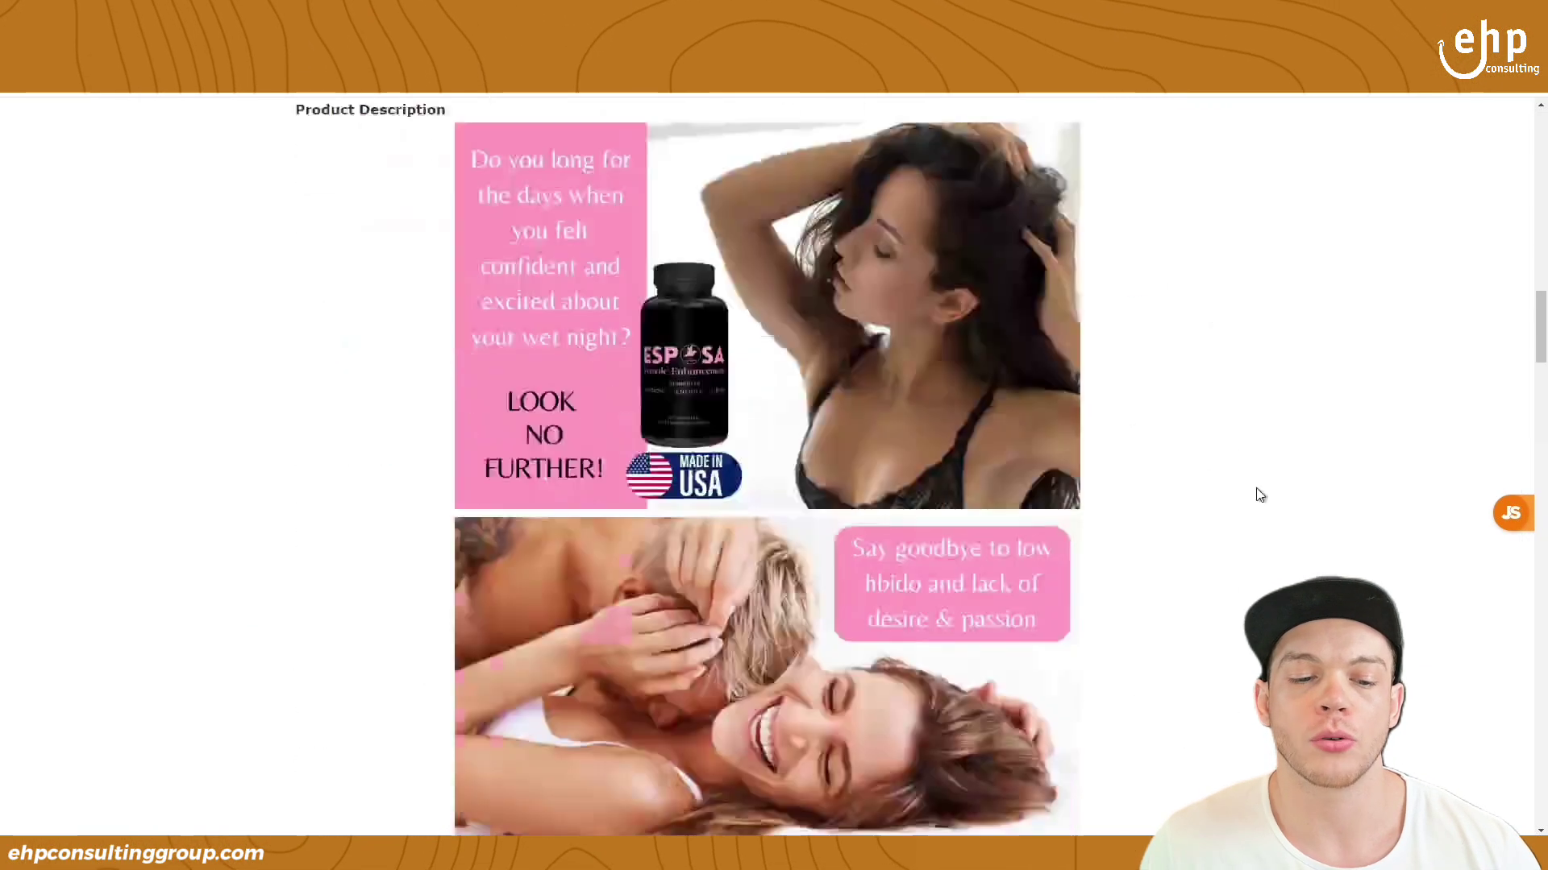
pyautogui.scroll(-15, 1259, 500)
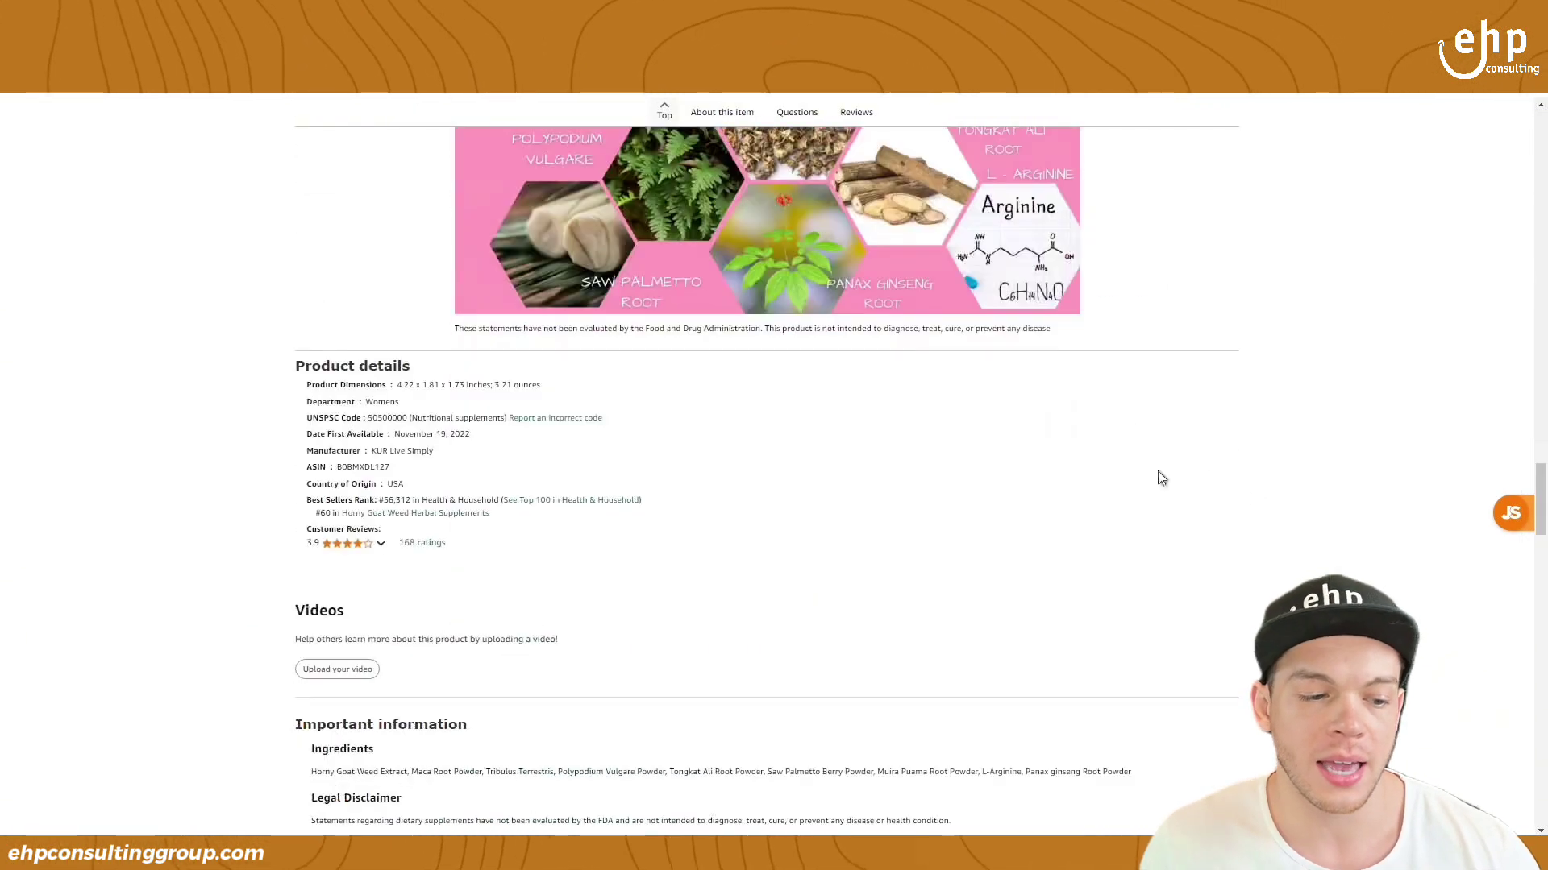
pyautogui.moveTo(450, 501); pyautogui.dragTo(460, 500)
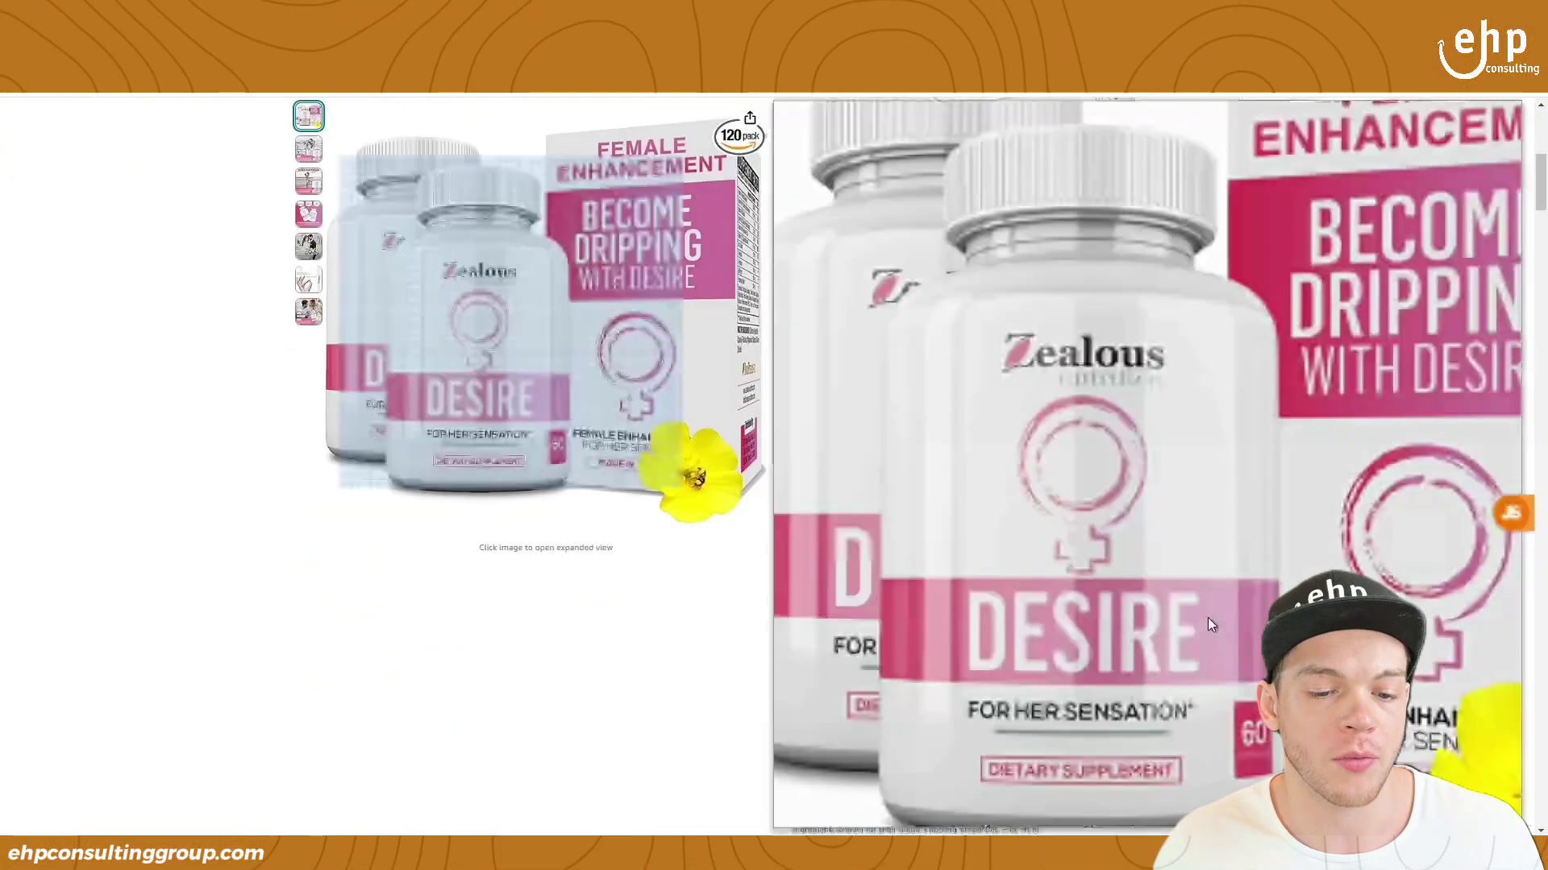
# Highlight the Desire pills' #93,768 Best Sellers Rank, then close its product tab.
pyautogui.scroll(-10, 1208, 617)
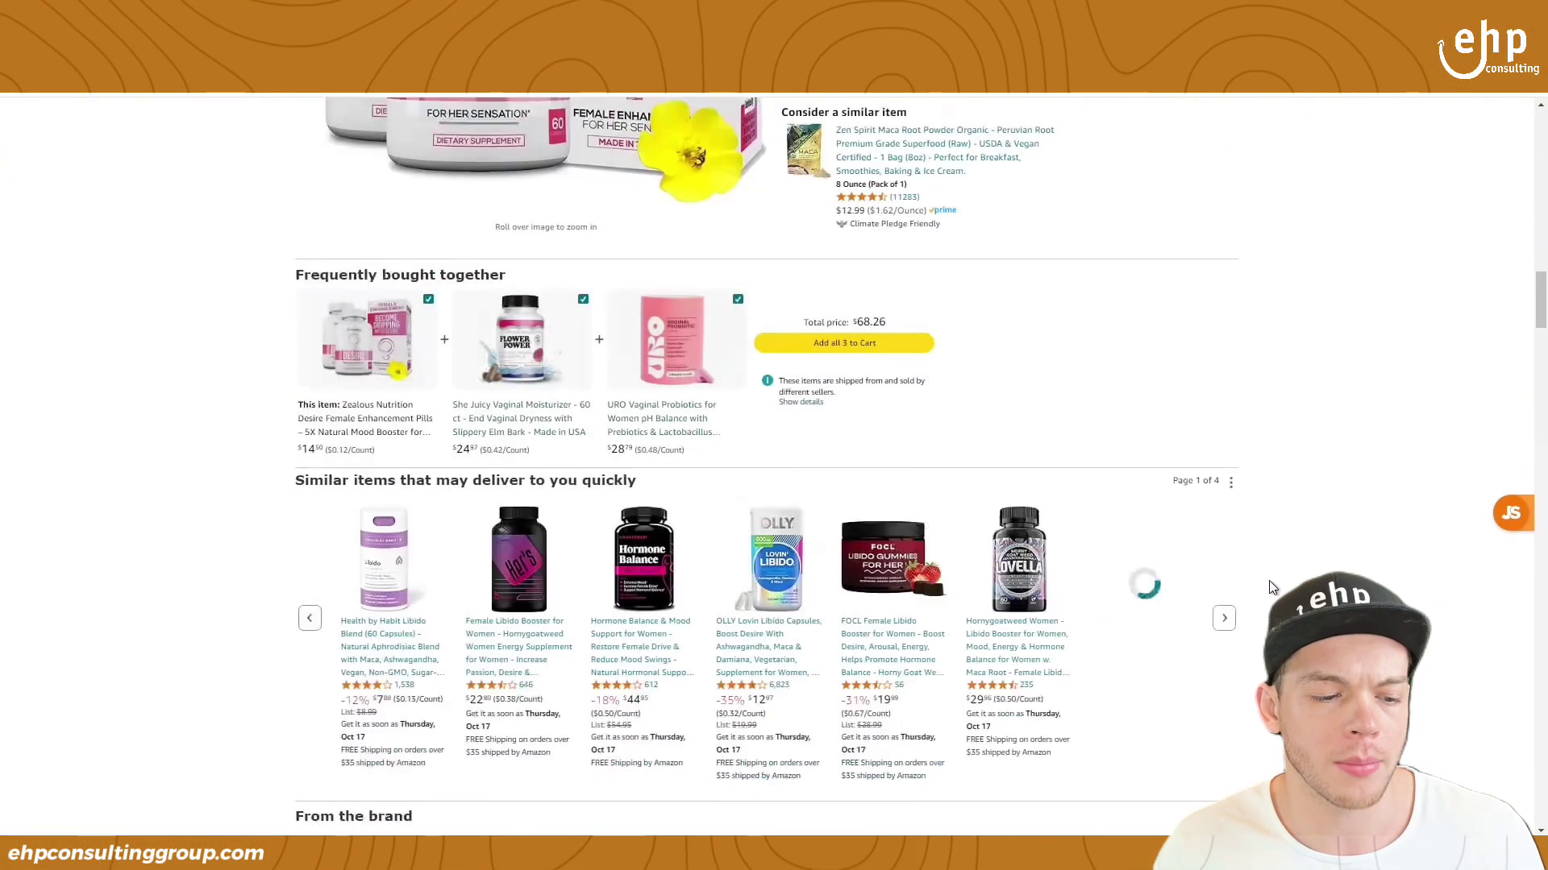
pyautogui.scroll(-15, 1272, 586)
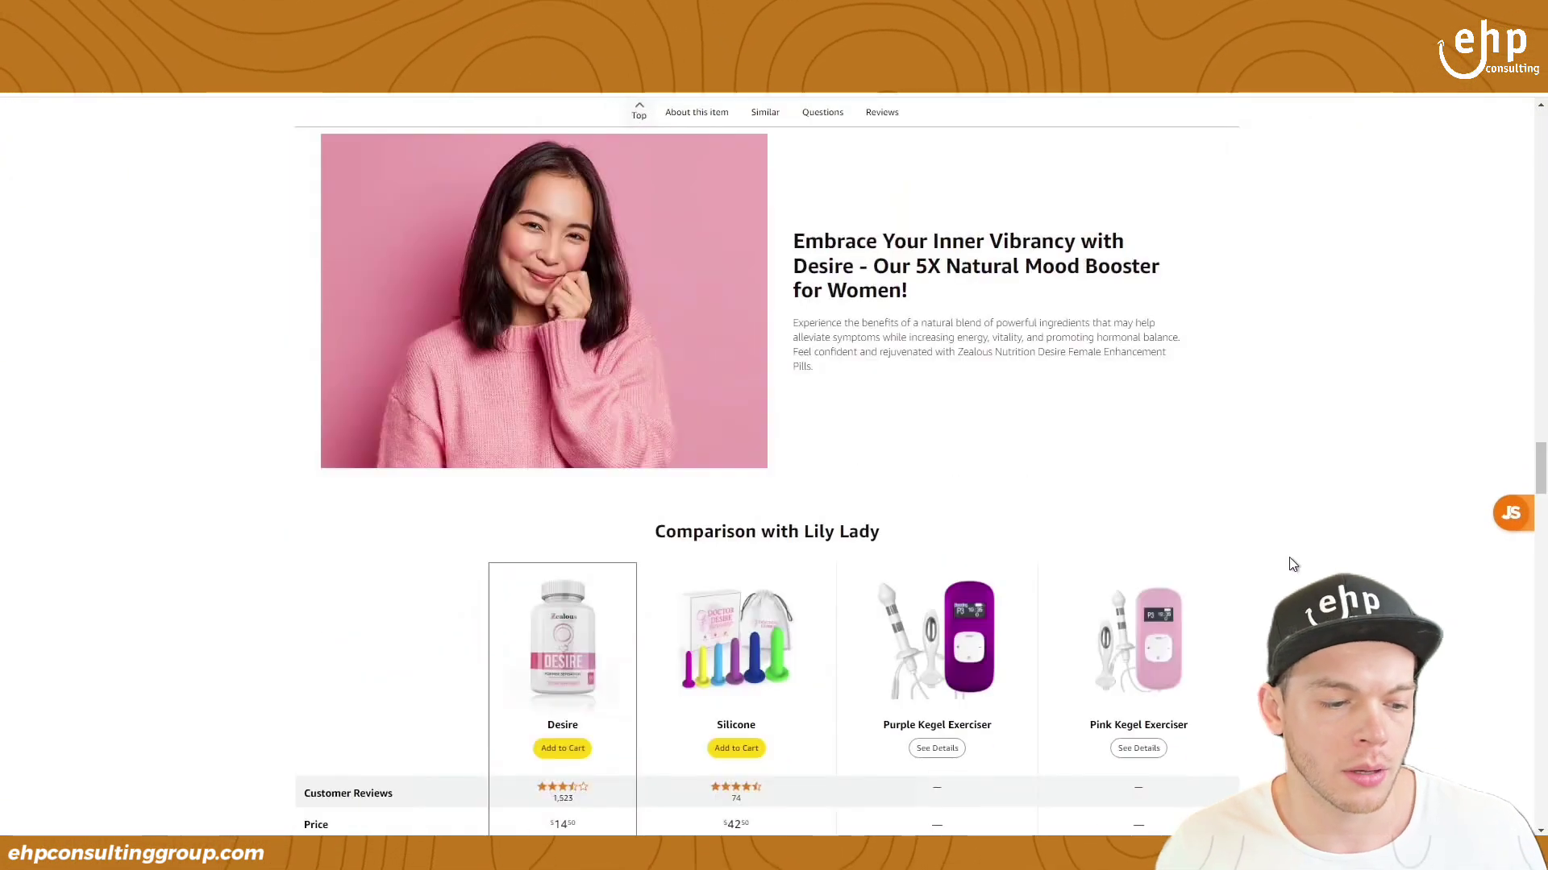
pyautogui.scroll(-12, 1288, 558)
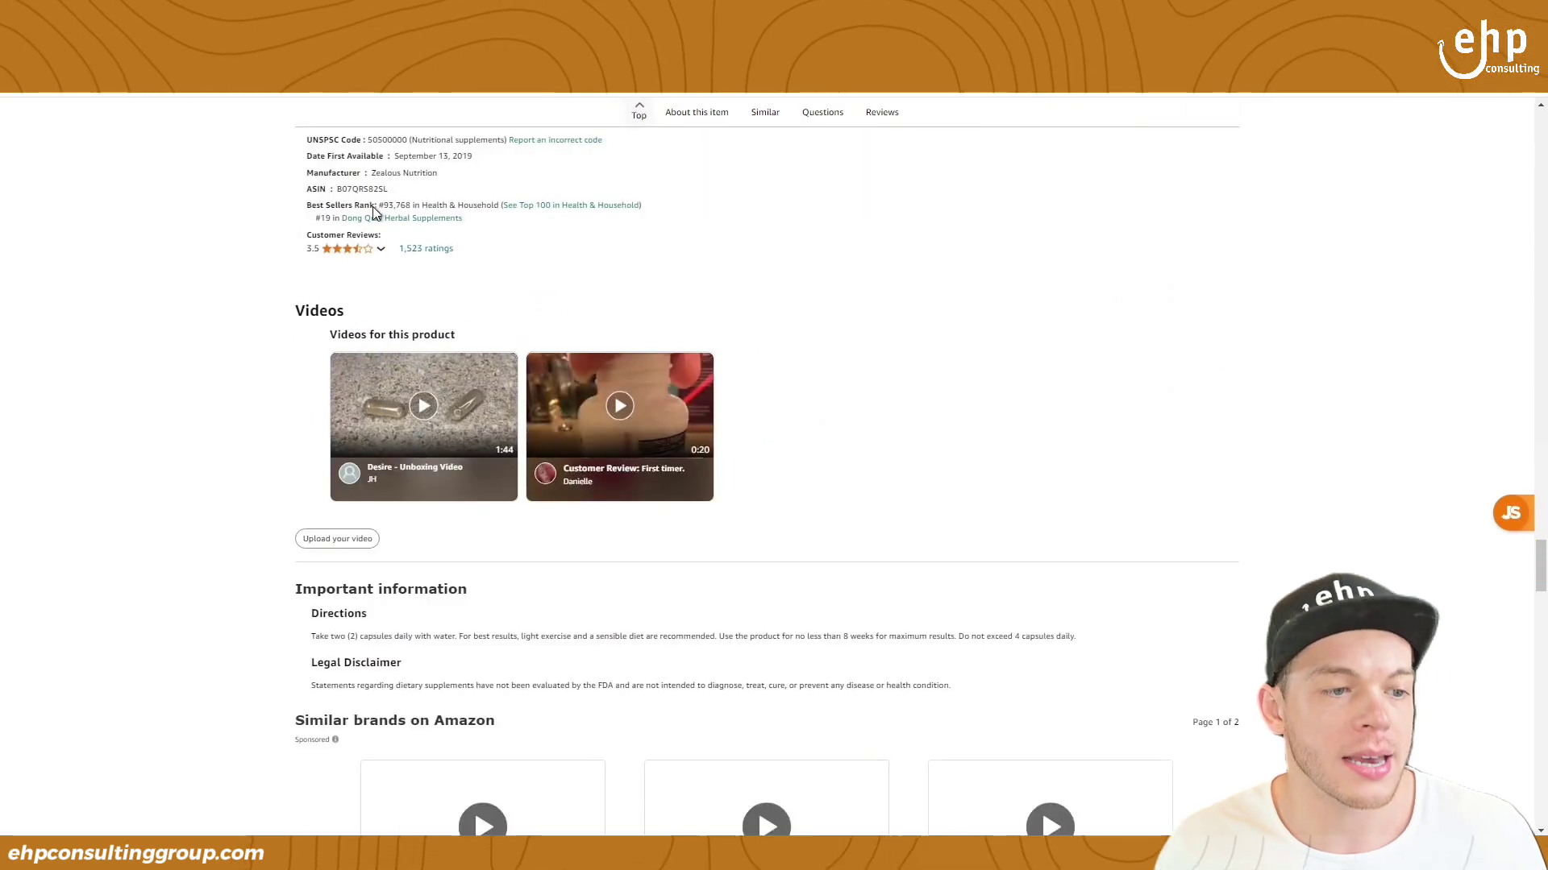
pyautogui.moveTo(379, 206); pyautogui.dragTo(410, 205)
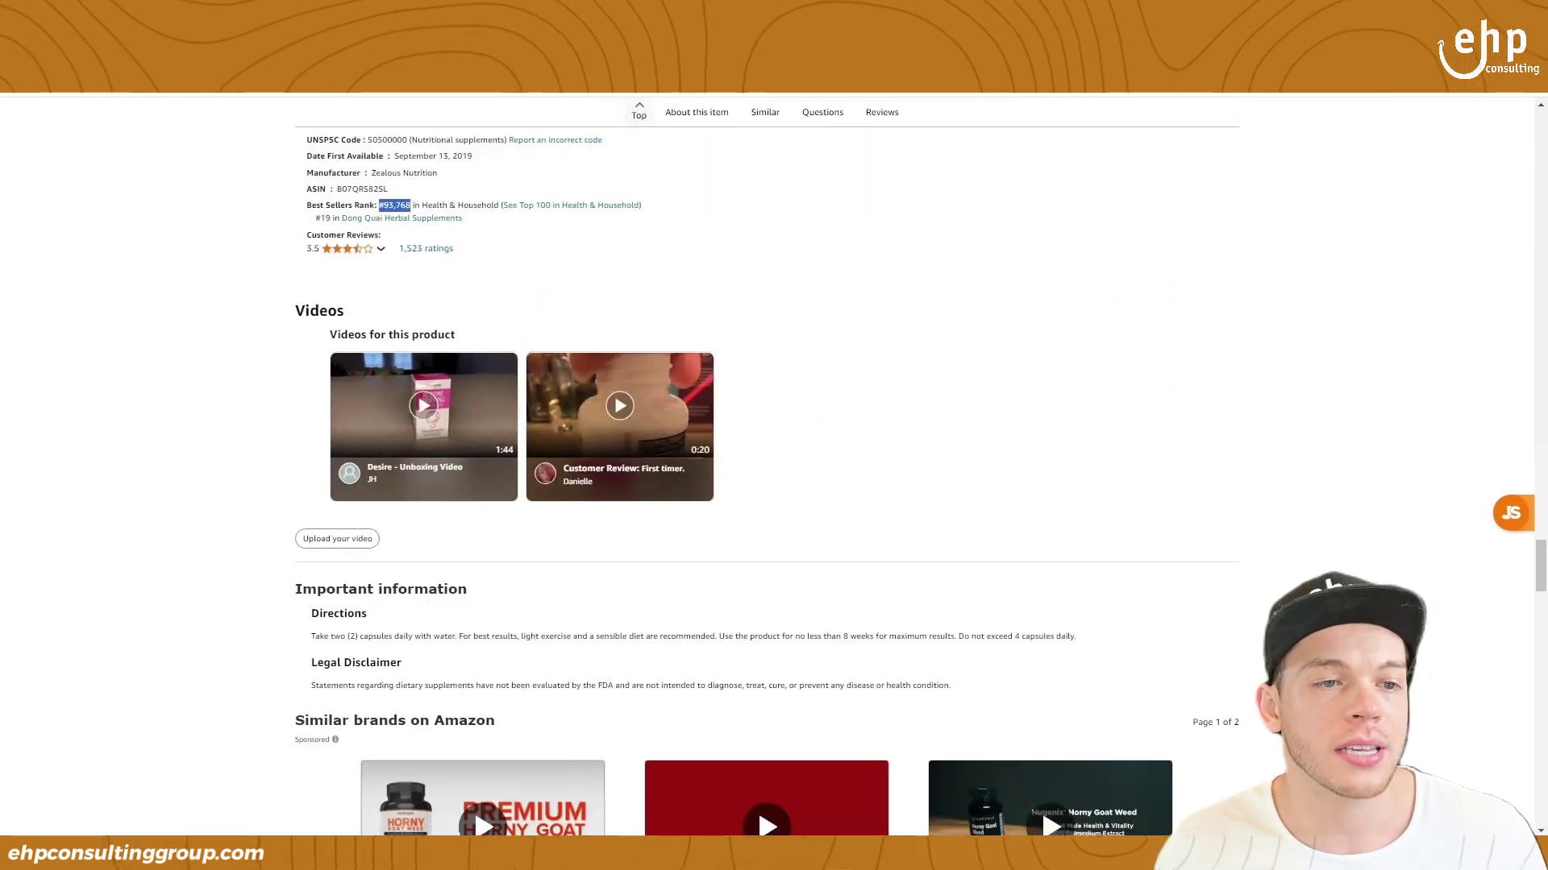
pyautogui.hotkey('ctrl', 'w')
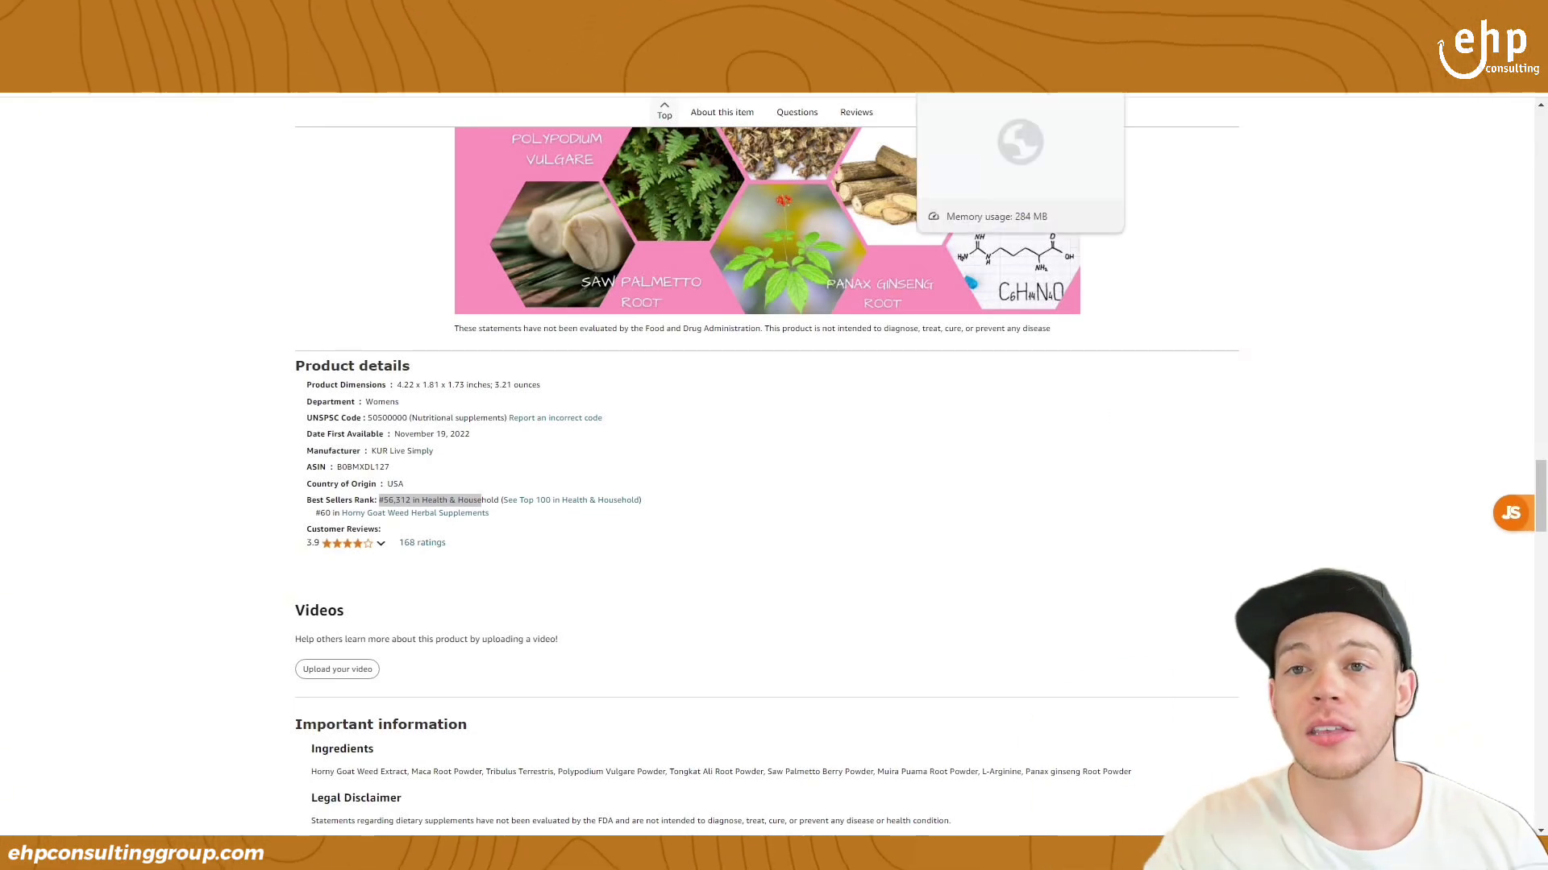
# Return to the Helium 10 Cerebro results and highlight the competitor's Word Frequency list.
pyautogui.click(1019, 81)
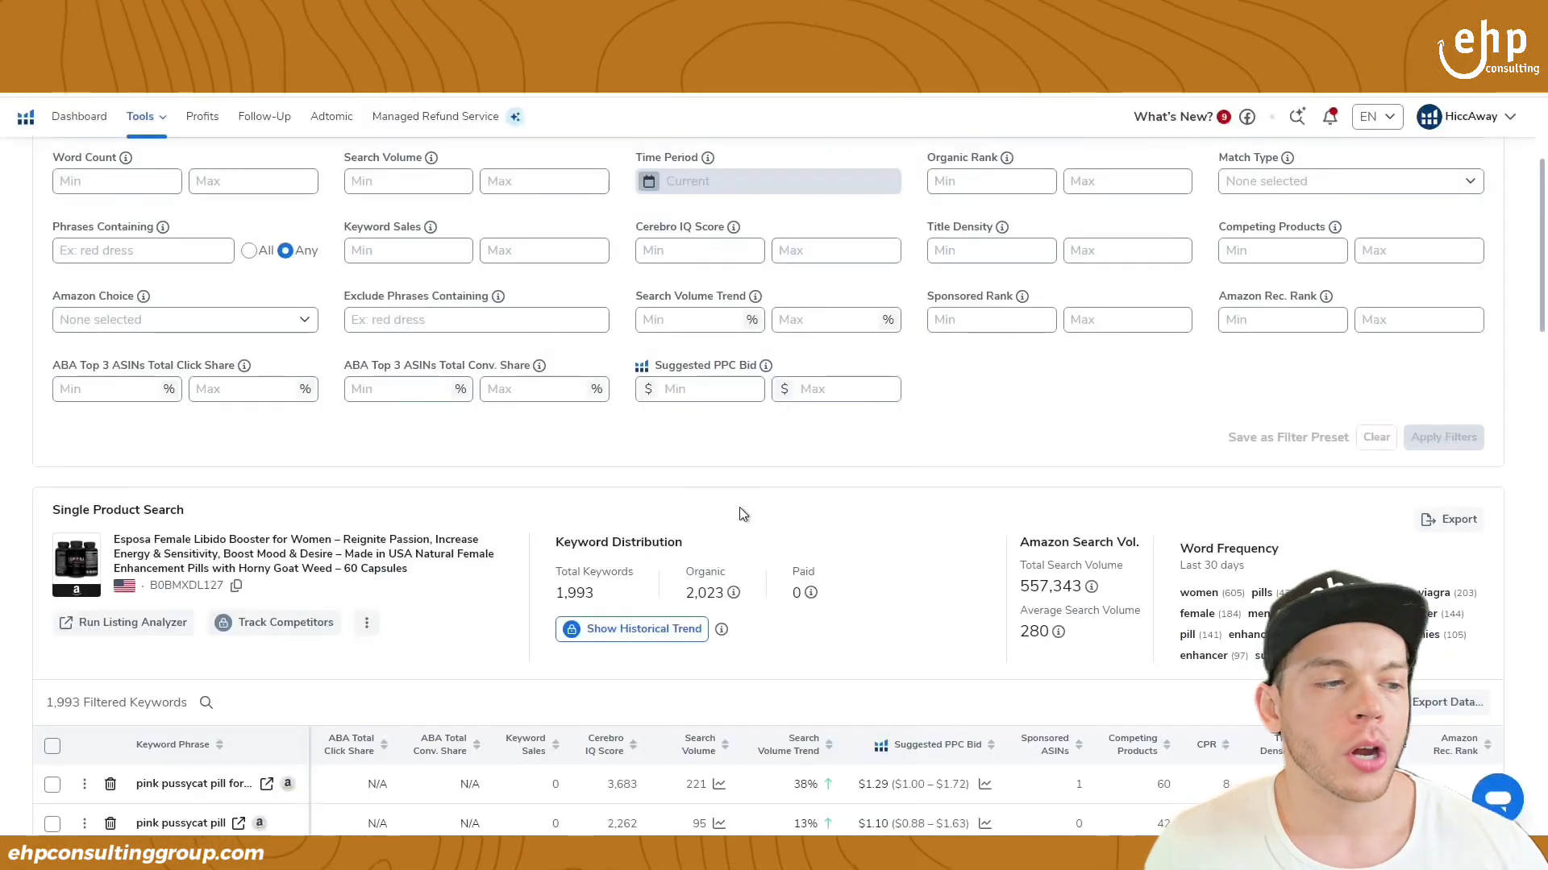
pyautogui.scroll(3, 232, 170)
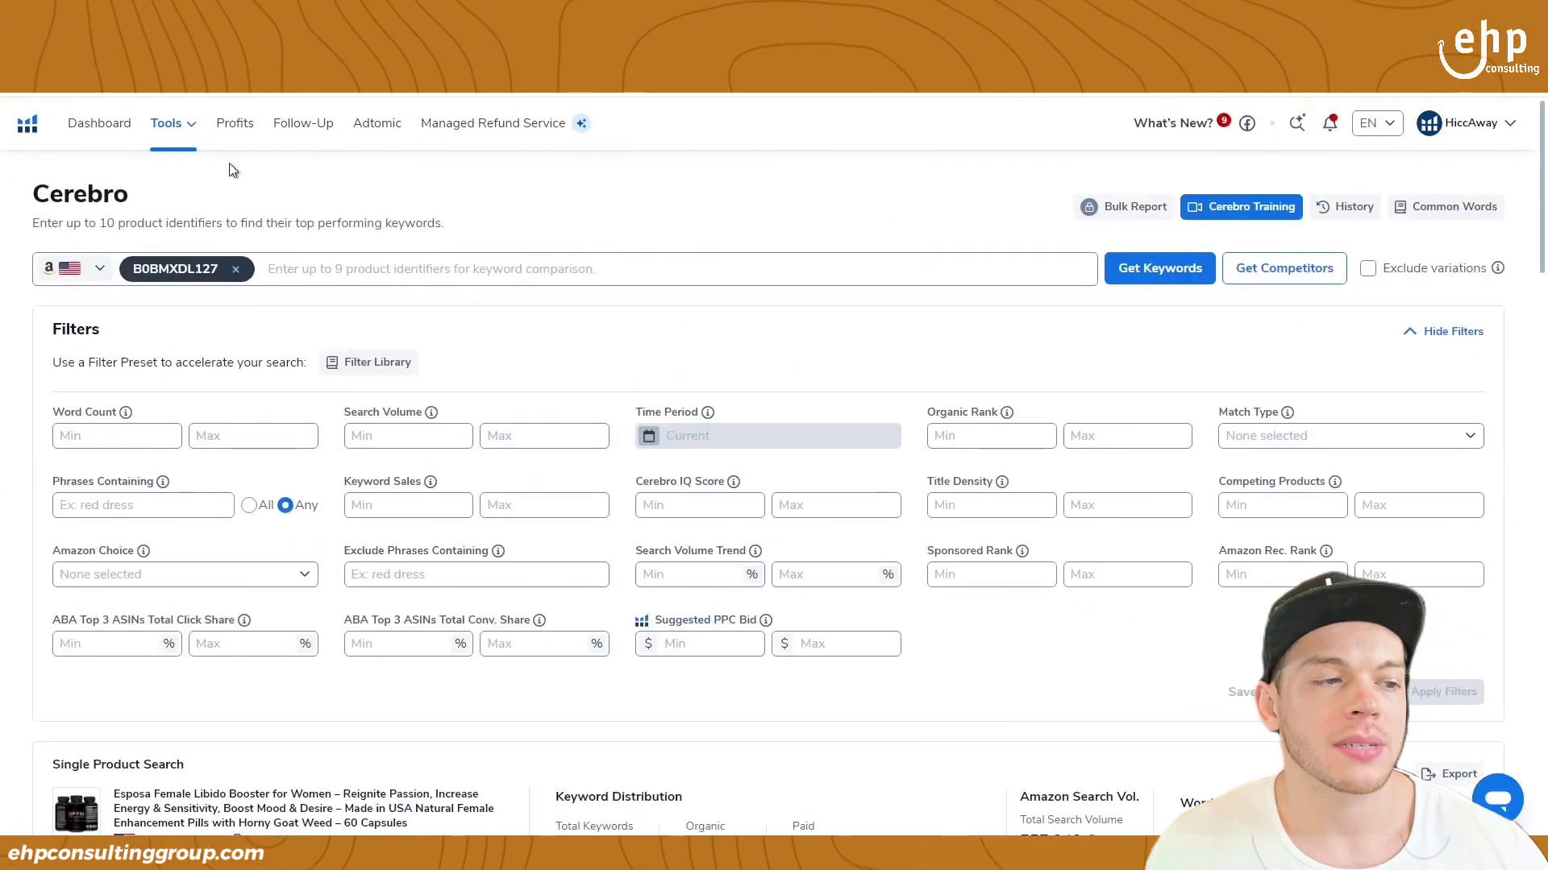
pyautogui.click(173, 124)
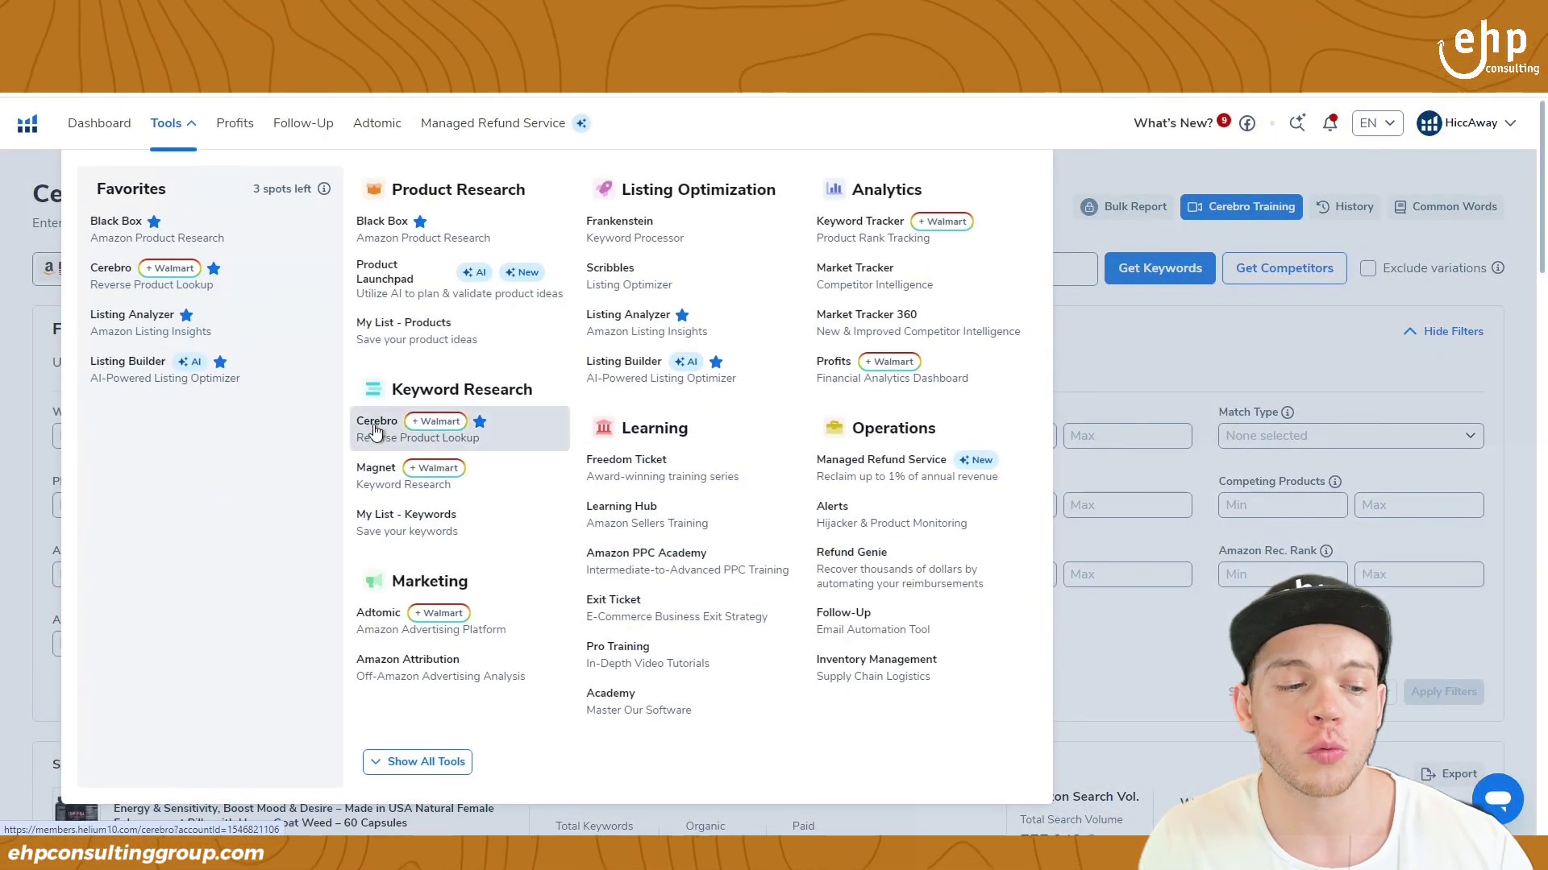
pyautogui.click(1178, 371)
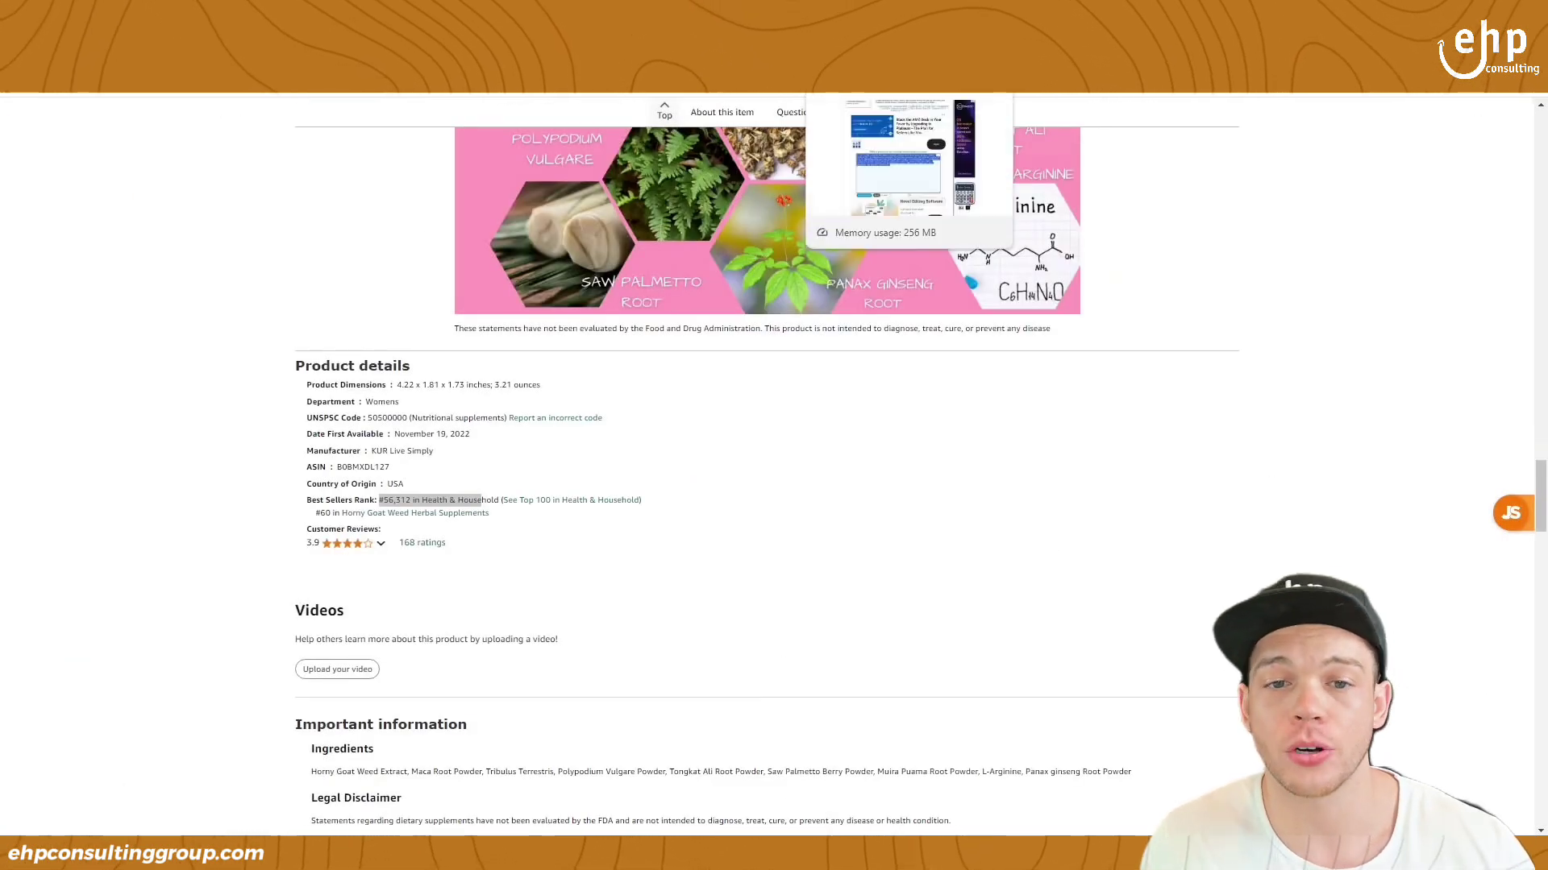
pyautogui.click(967, 81)
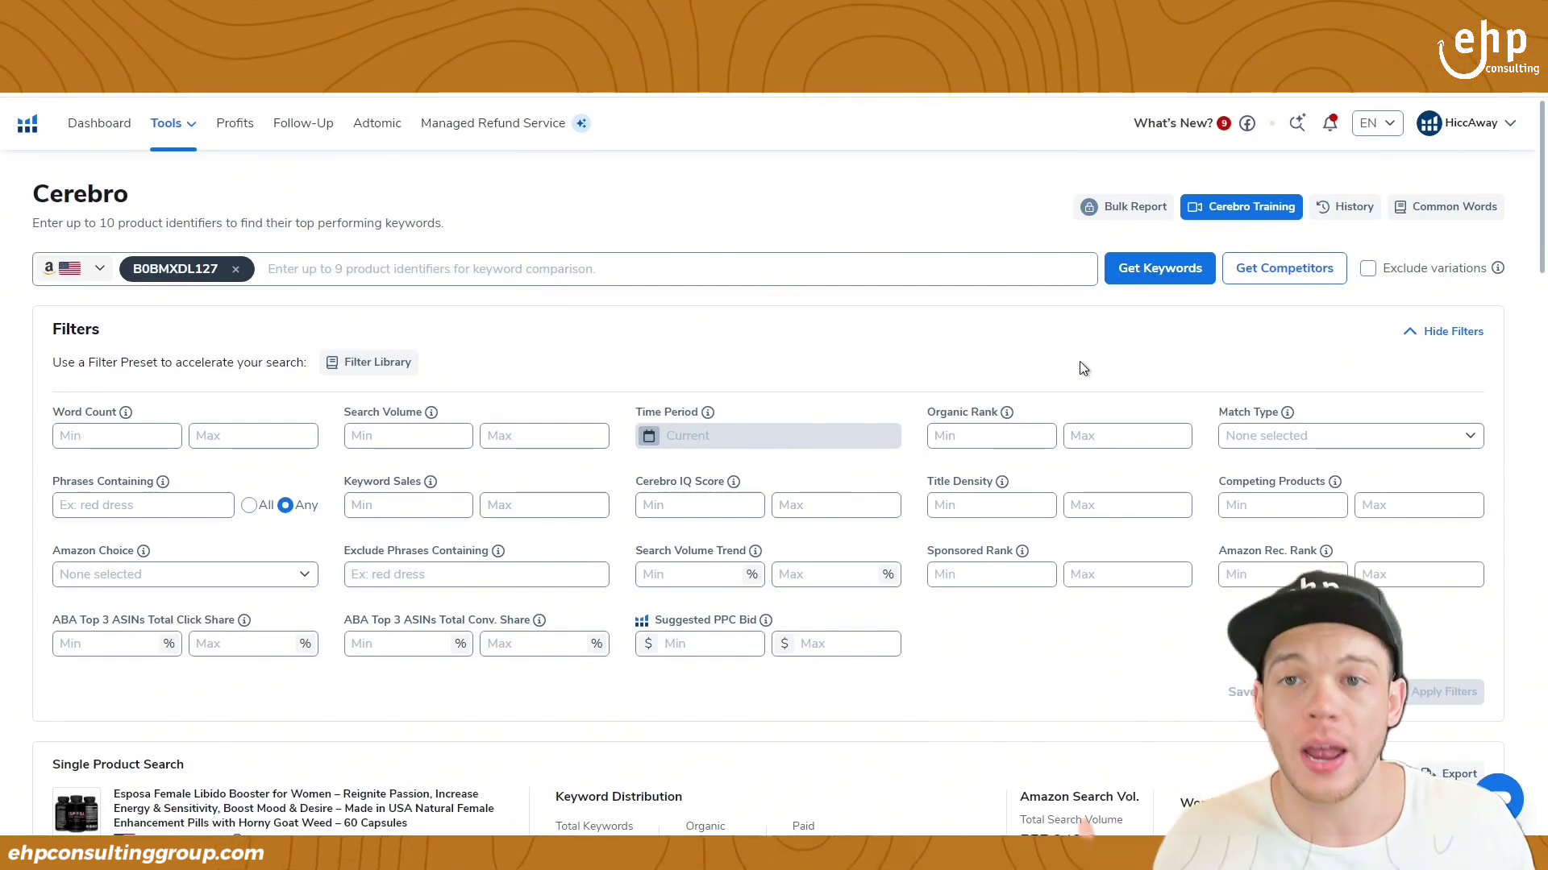
pyautogui.scroll(-4, 1082, 368)
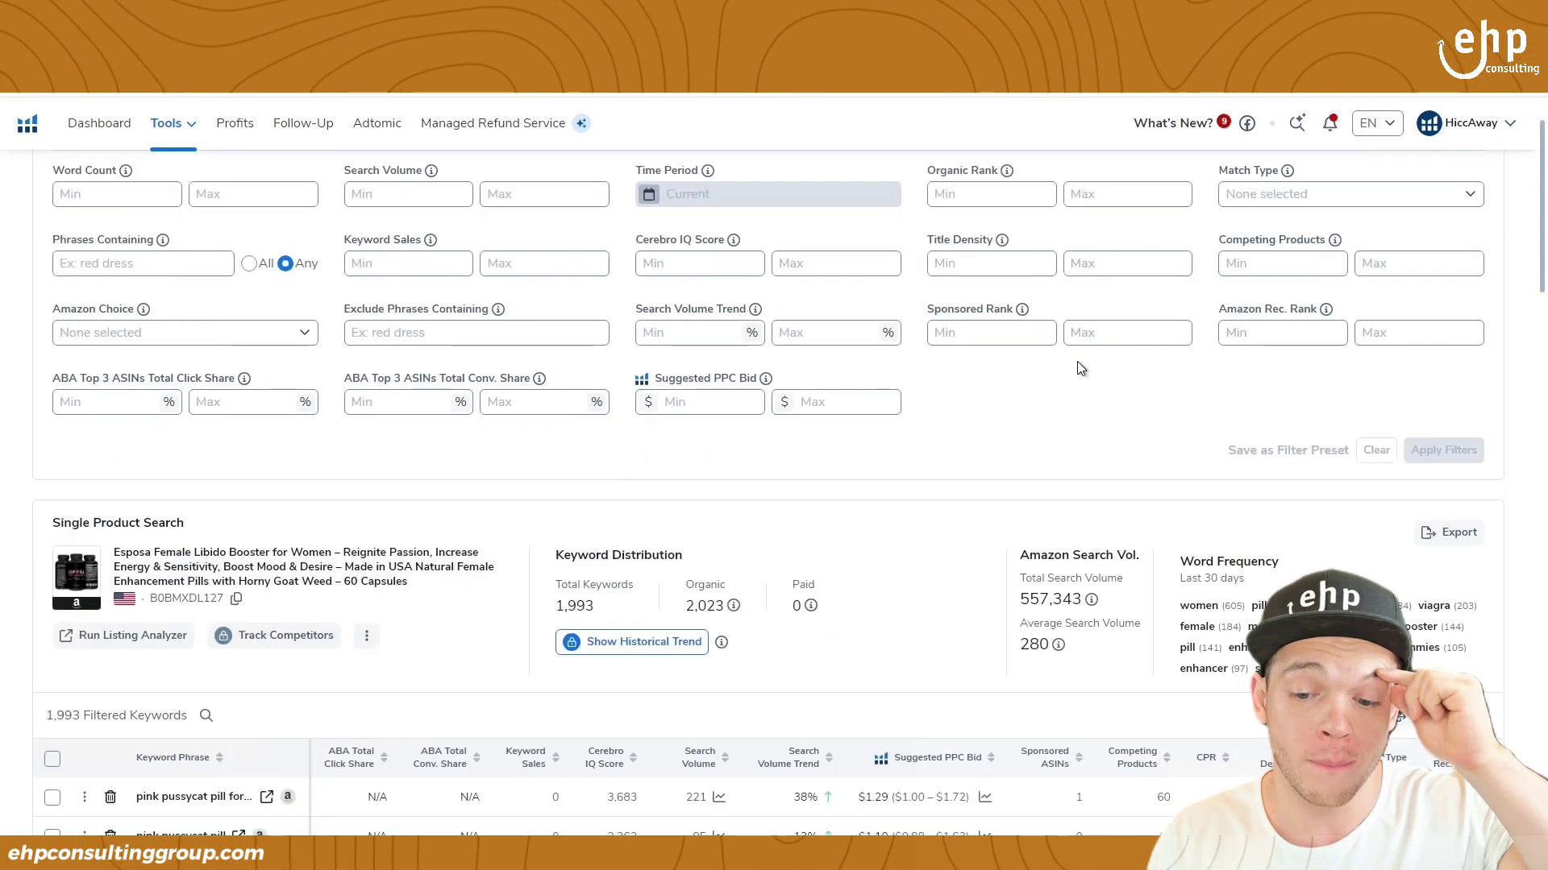
pyautogui.moveTo(1200, 470); pyautogui.dragTo(1411, 587)
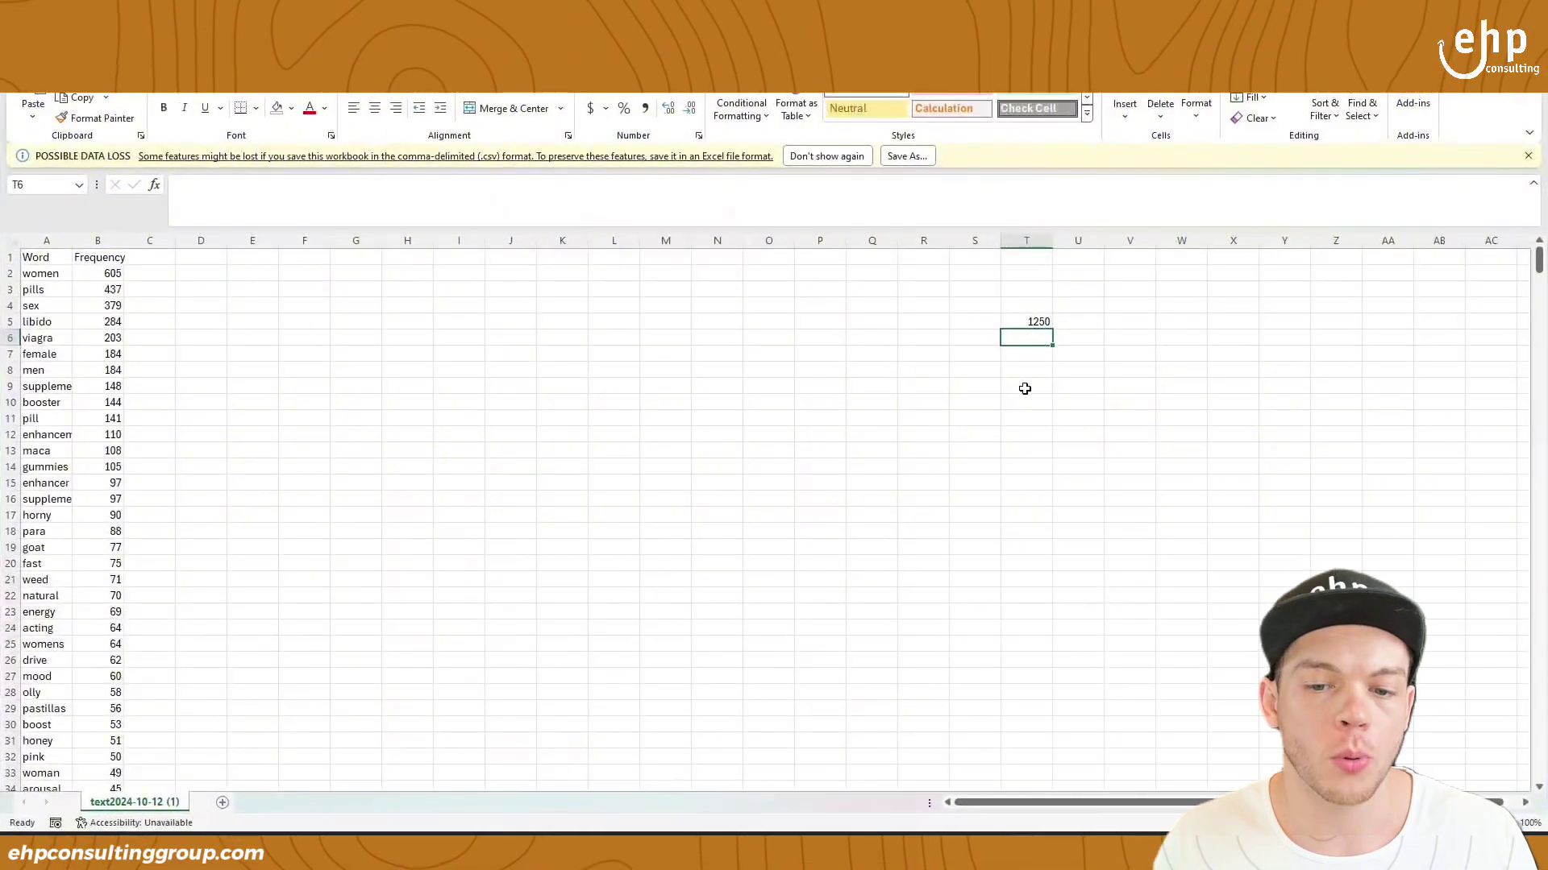
# Delete the stray number in T5:T9 and autofit the word columns.
pyautogui.moveTo(1026, 387); pyautogui.dragTo(1025, 316)
pyautogui.press('Delete')
pyautogui.hotkey('ctrl', 'Home')
pyautogui.doubleClick(73, 241)
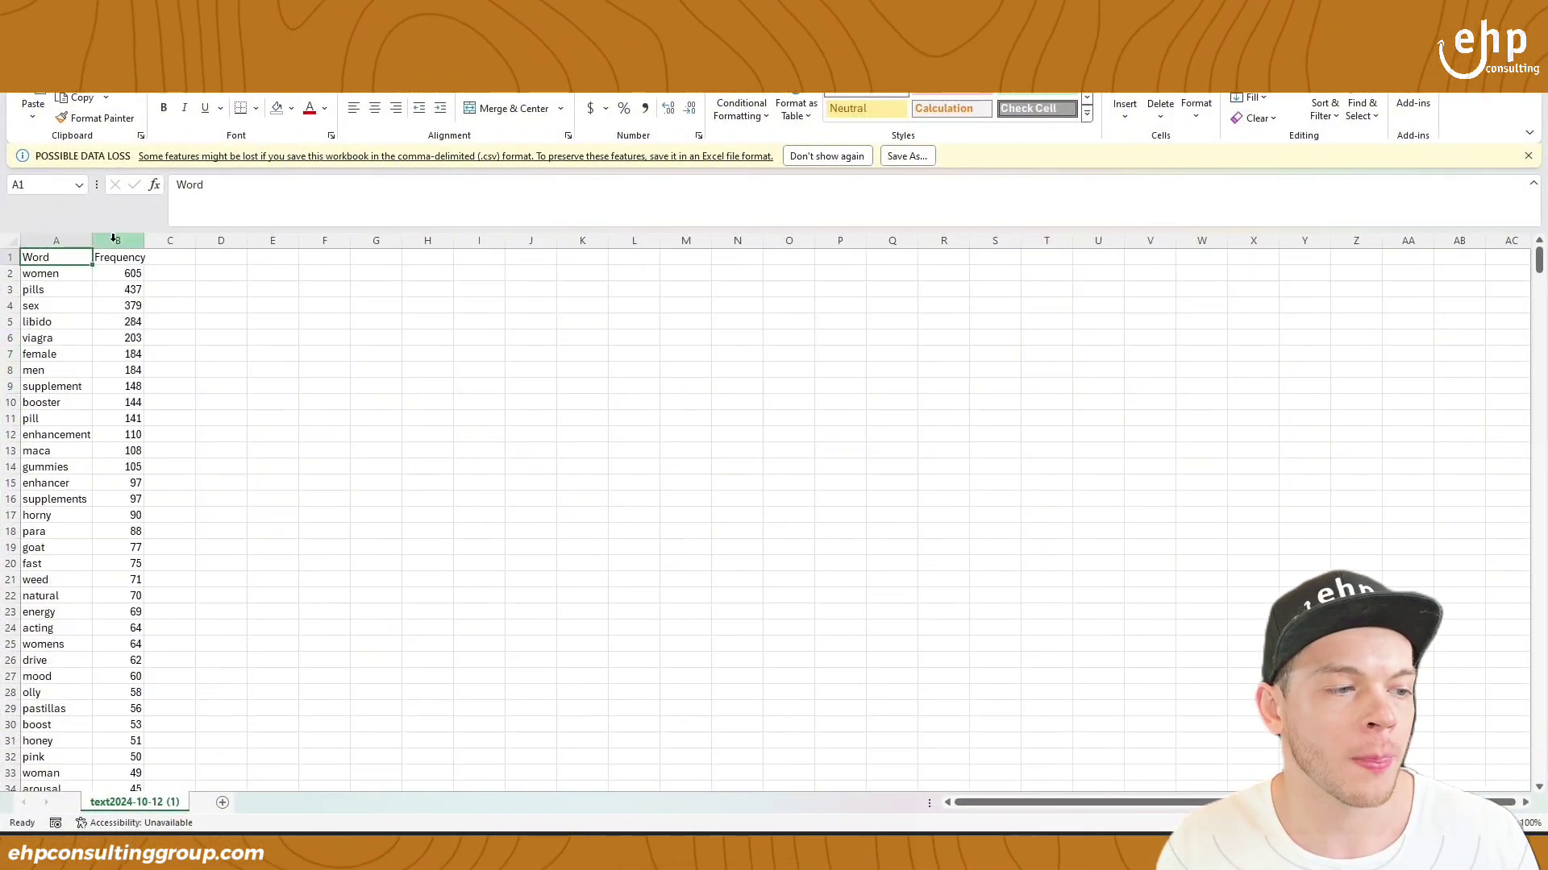
# Review the top words and counts: women, pills, sex, libido and viagra.
pyautogui.press('Down')
pyautogui.press('Right')
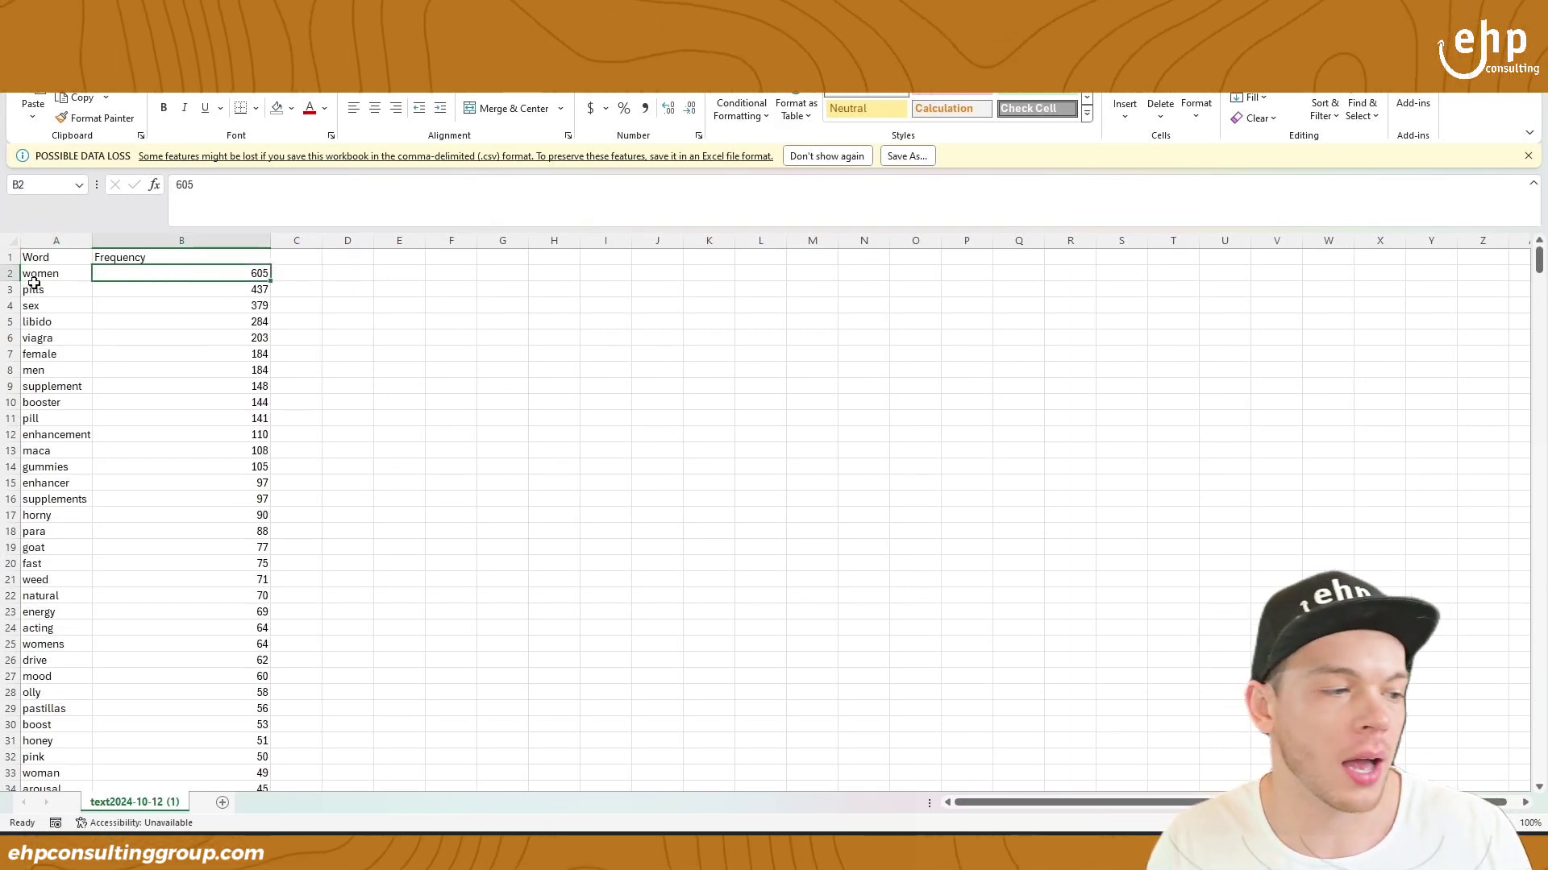
pyautogui.click(64, 290)
pyautogui.click(245, 293)
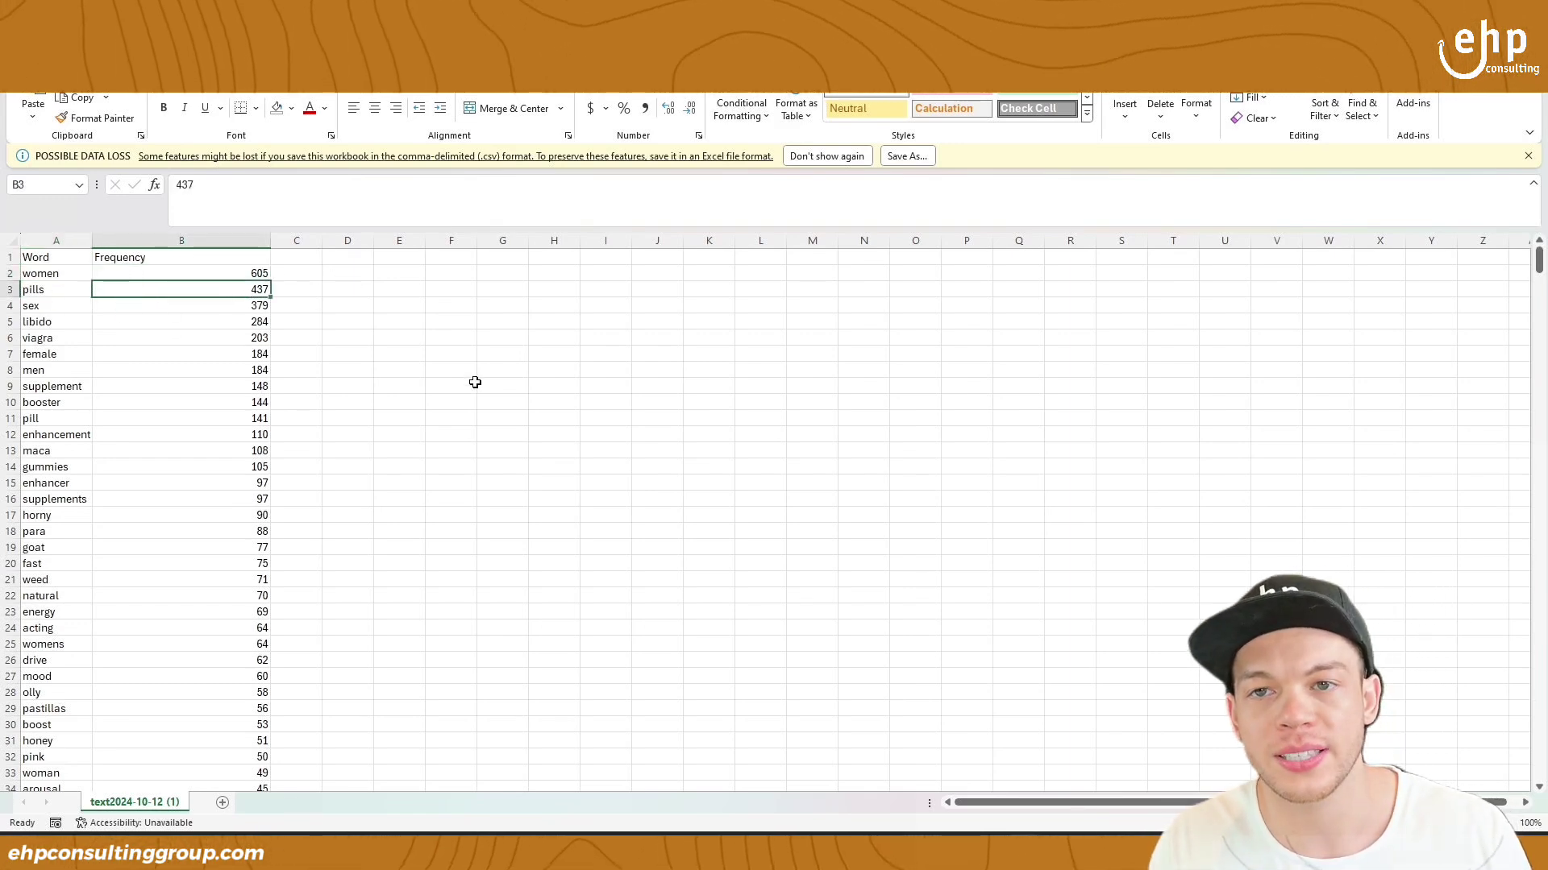
pyautogui.click(63, 306)
pyautogui.click(206, 311)
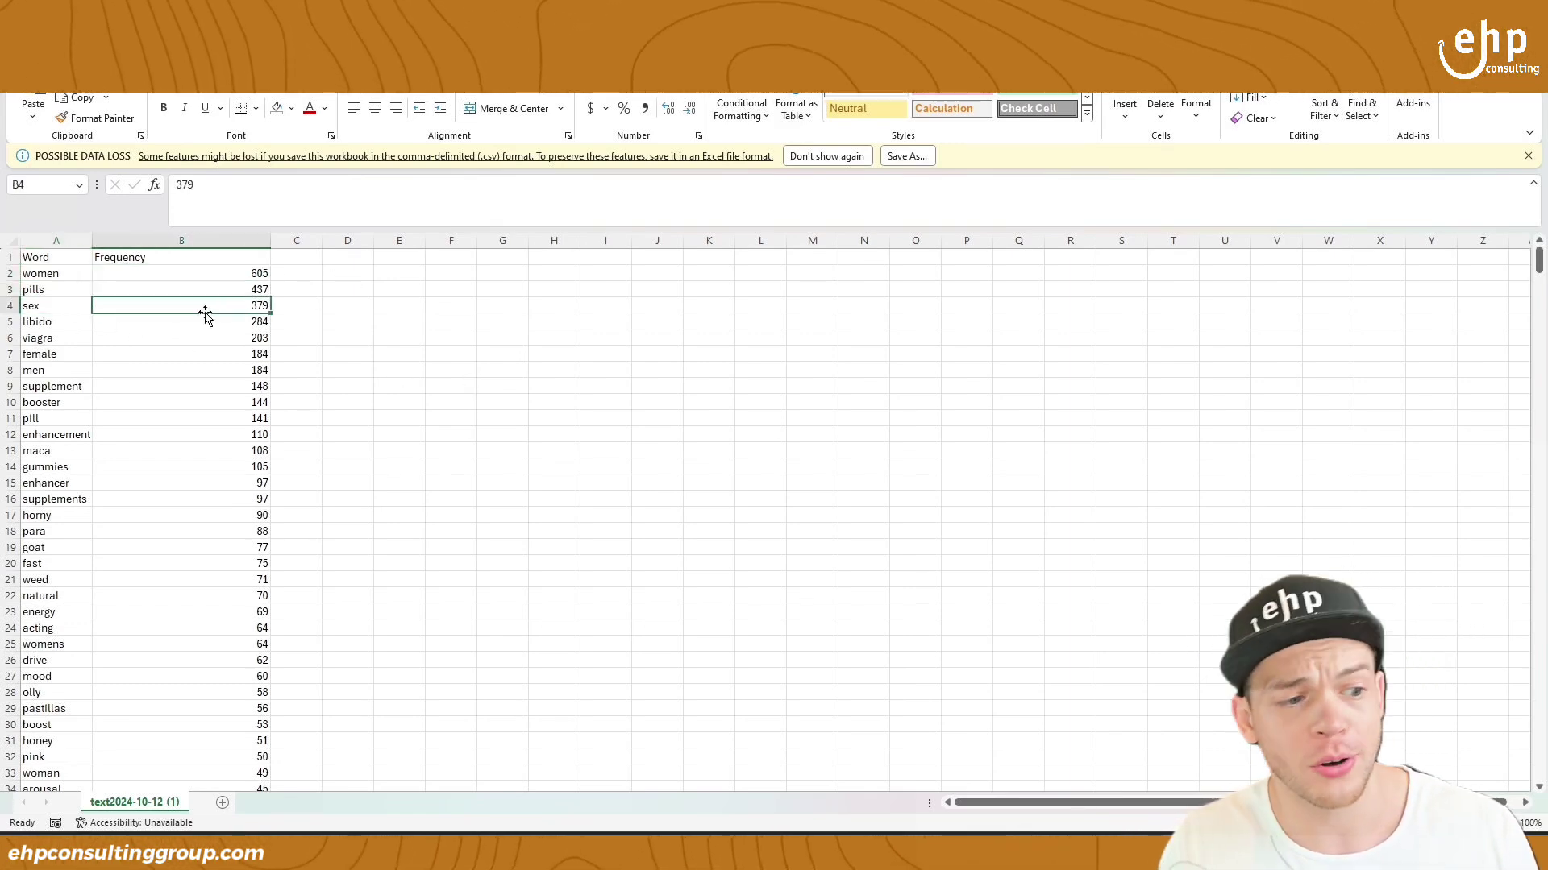
pyautogui.click(64, 326)
pyautogui.click(165, 333)
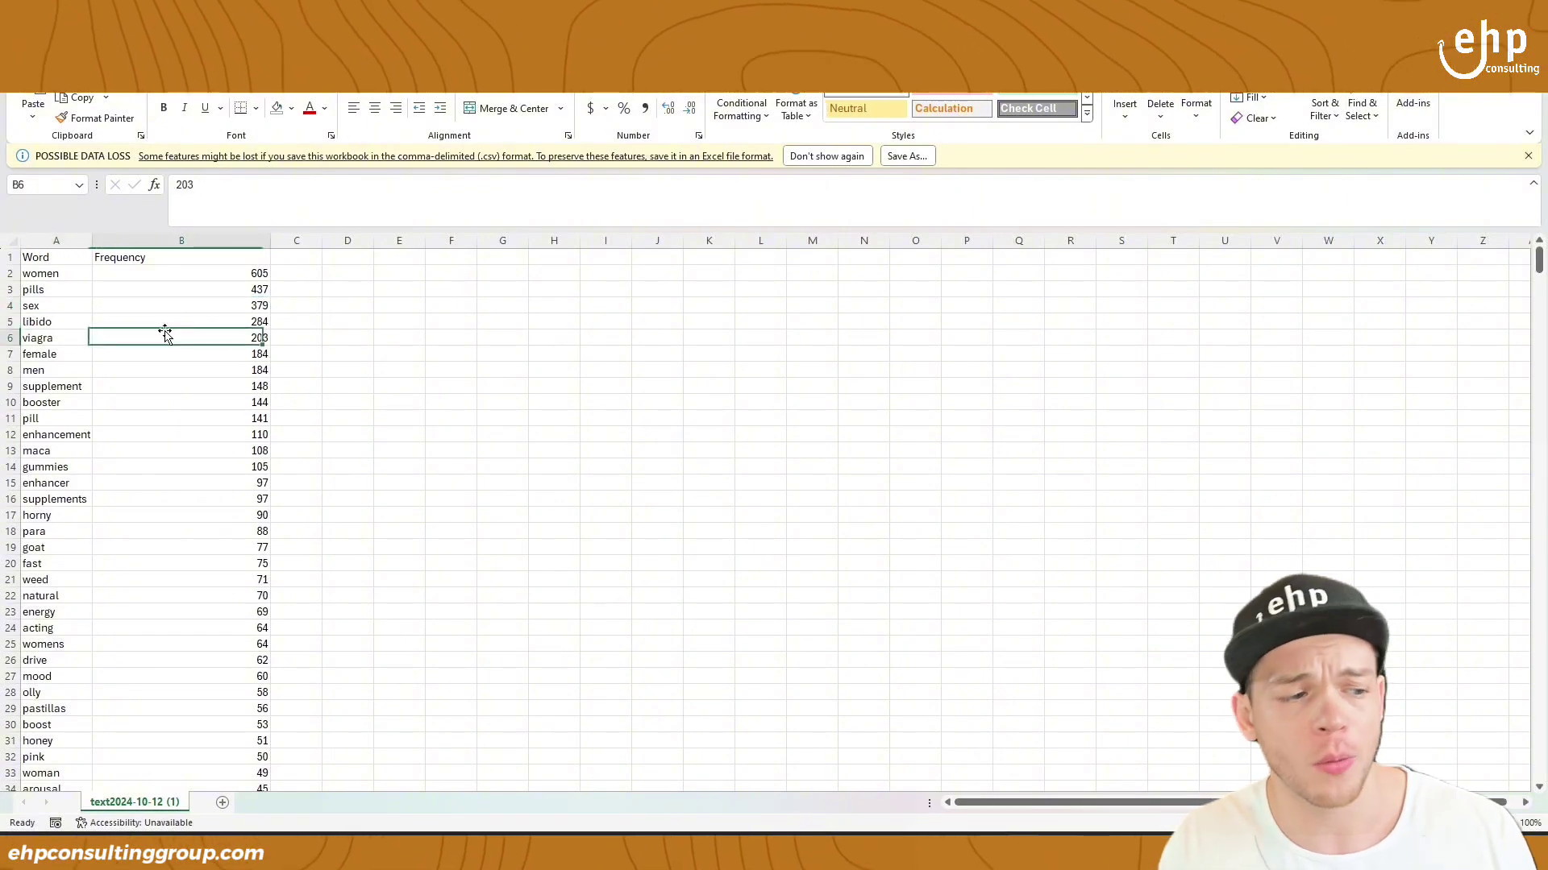
pyautogui.click(541, 394)
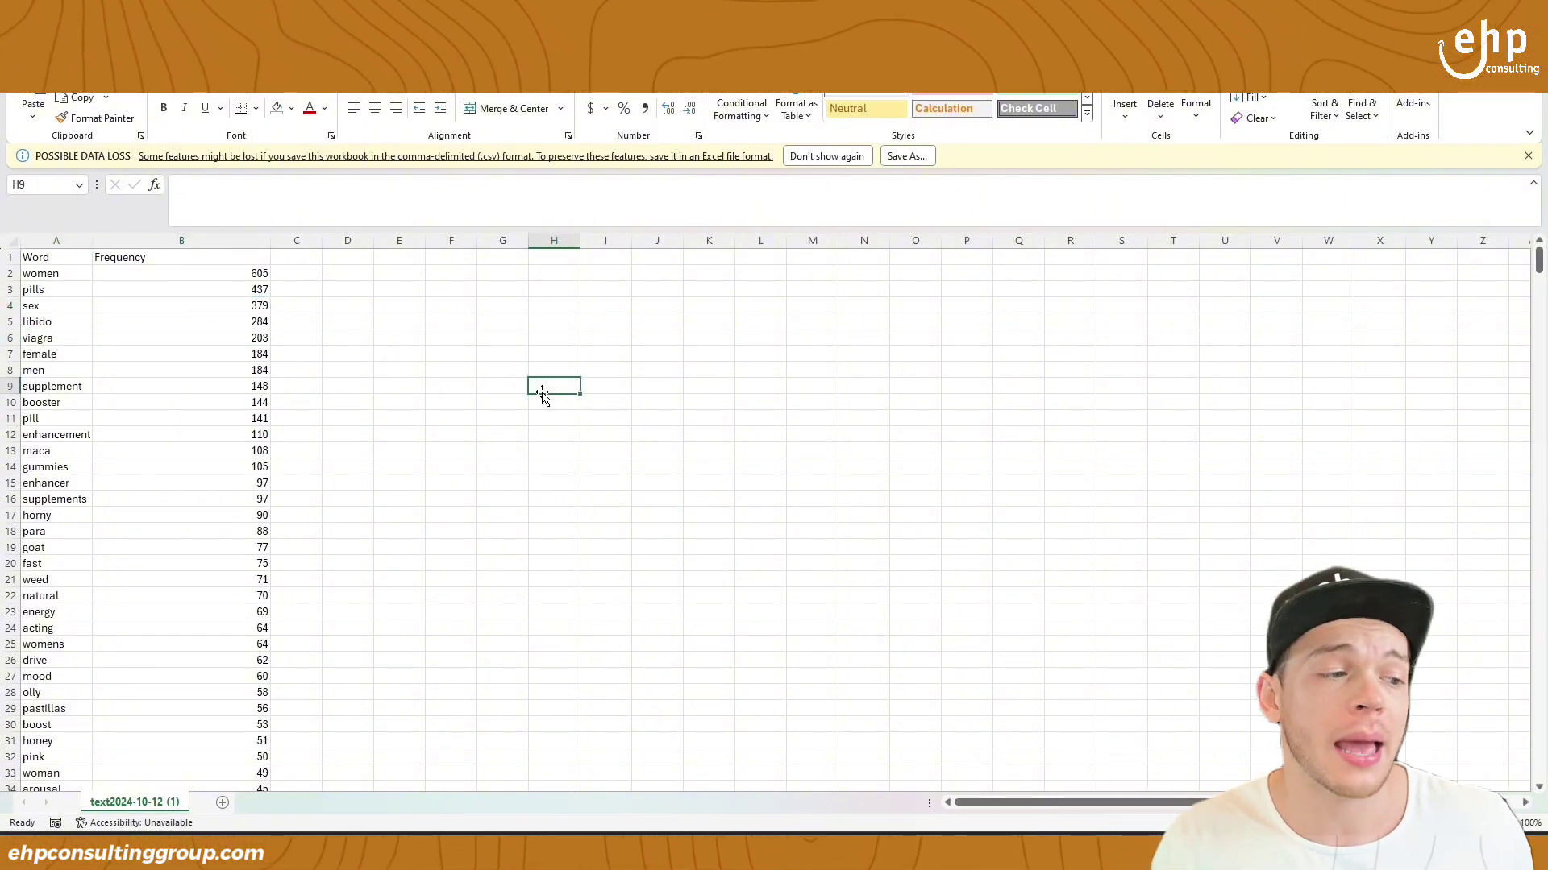
pyautogui.click(73, 274)
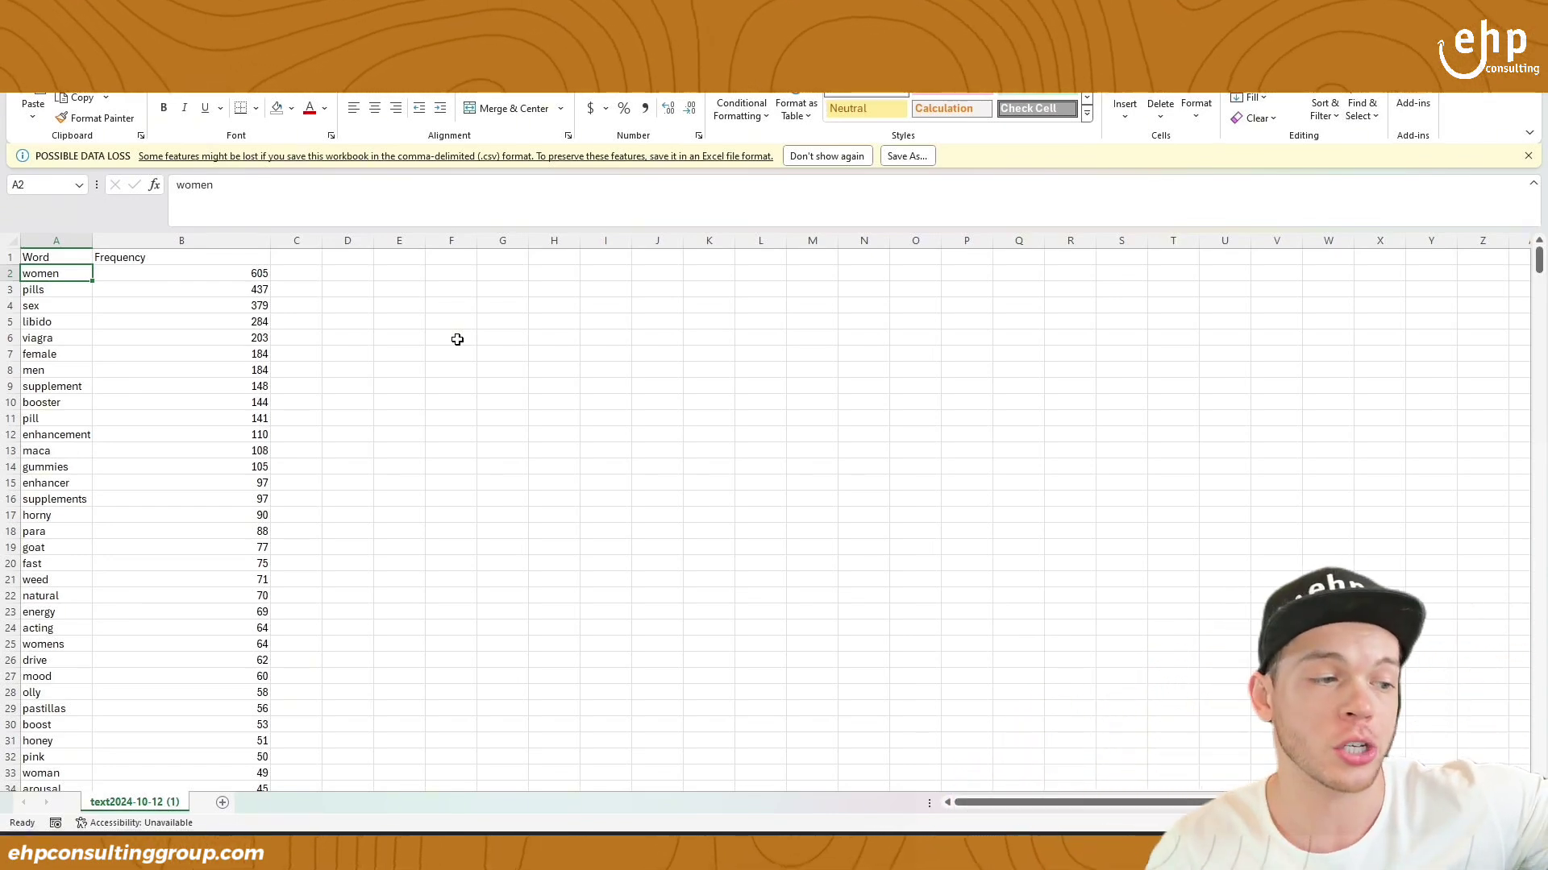
pyautogui.click(251, 278)
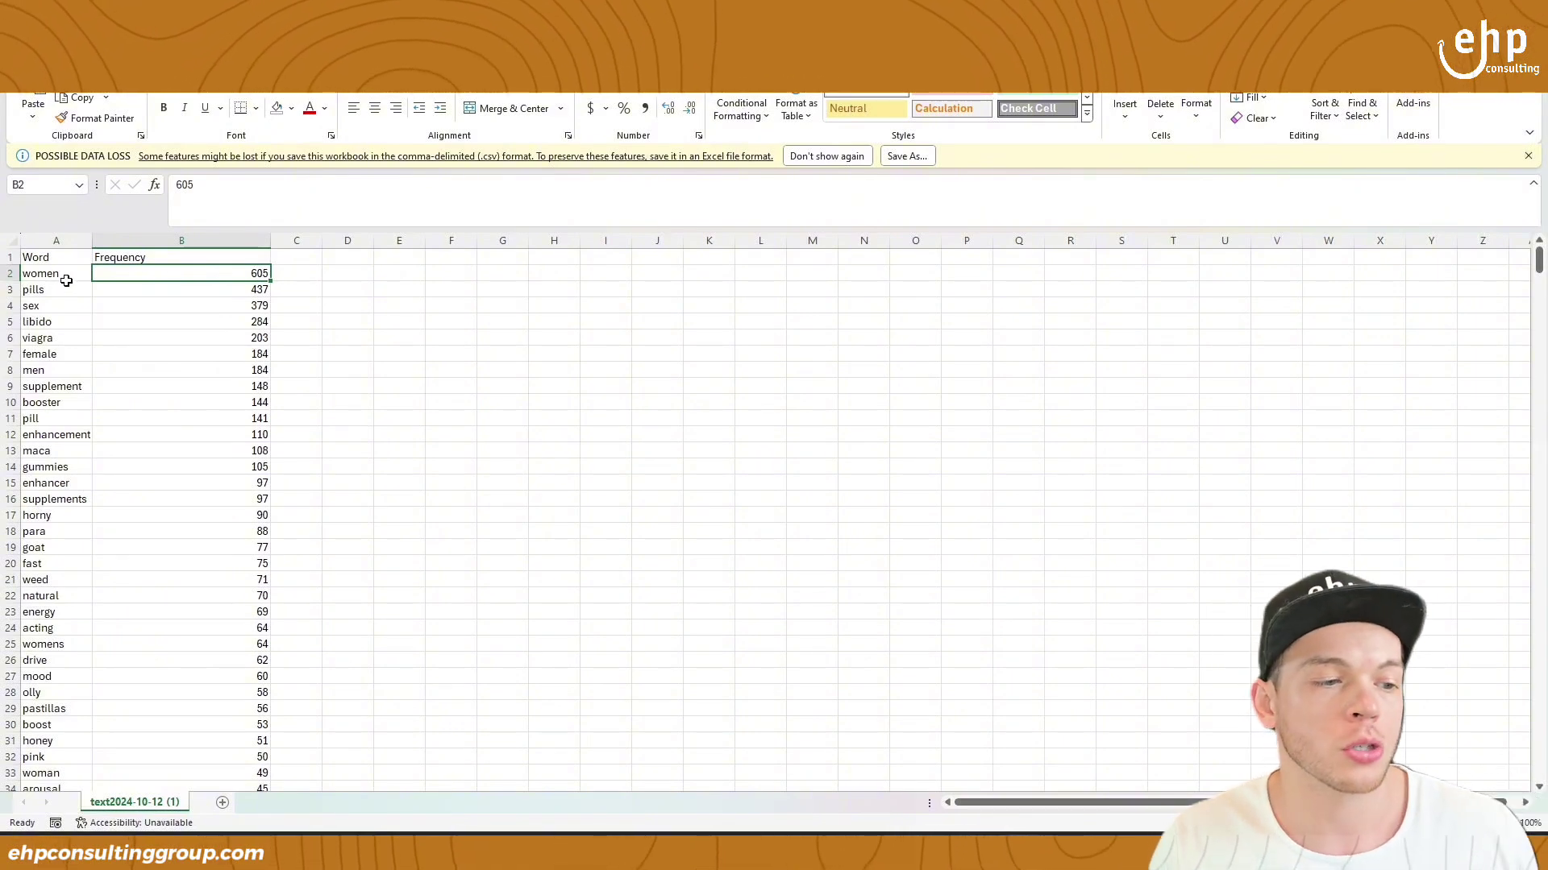
# Step down the word list past booster and maca, then select the viagra row A6:B6.
pyautogui.moveTo(67, 279); pyautogui.dragTo(219, 272)
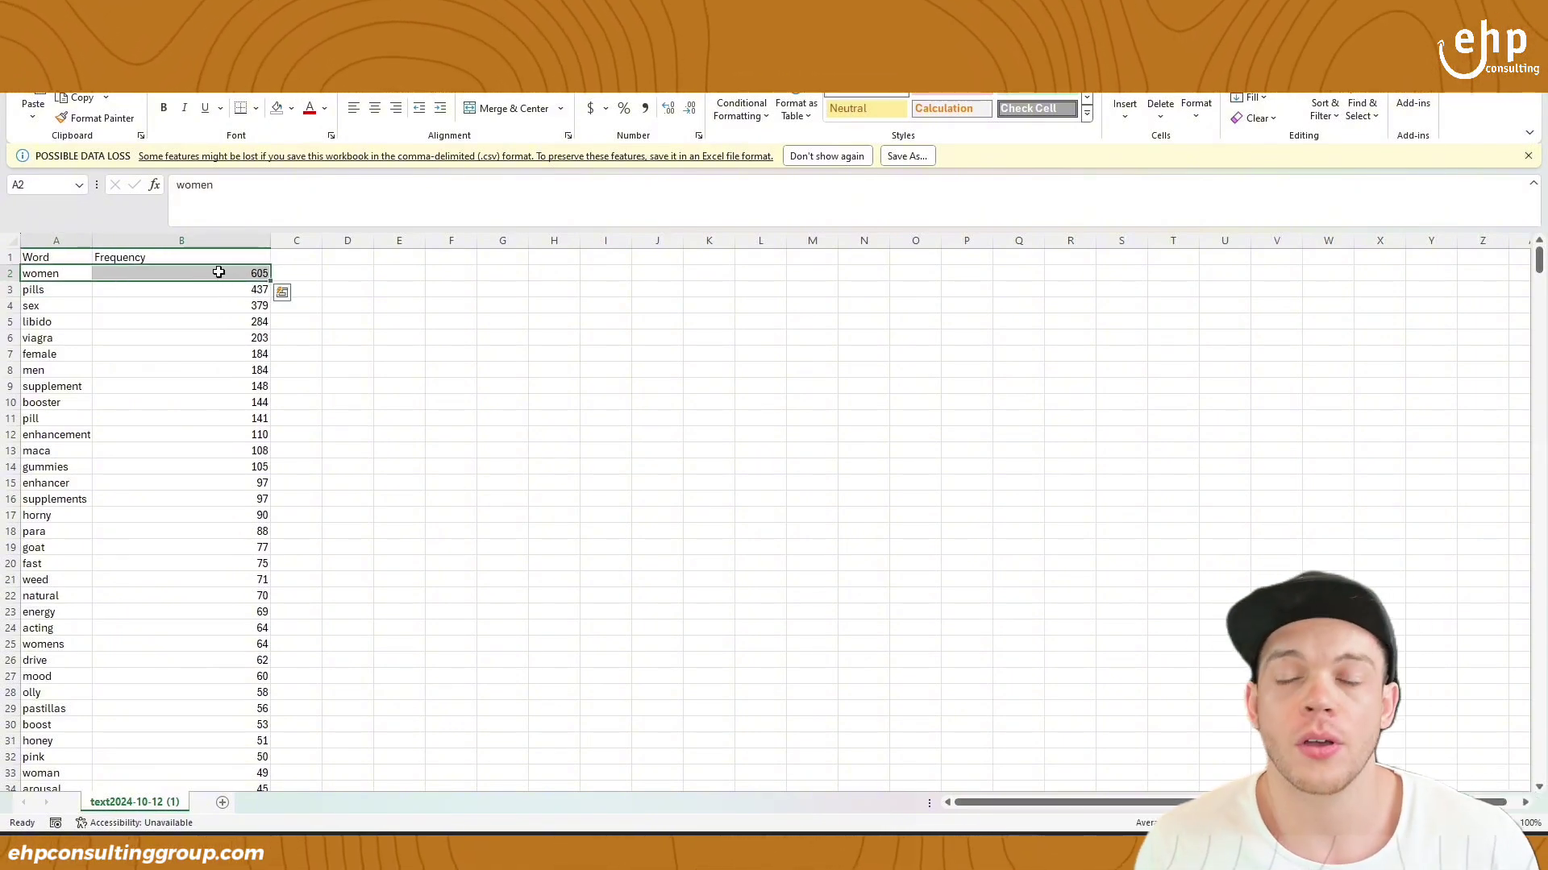
pyautogui.click(60, 289)
pyautogui.click(63, 306)
pyautogui.click(70, 322)
pyautogui.click(72, 338)
pyautogui.click(71, 353)
pyautogui.click(69, 370)
pyautogui.click(68, 386)
pyautogui.click(66, 403)
pyautogui.click(71, 450)
pyautogui.scroll(-1, 57, 556)
pyautogui.scroll(1, 60, 561)
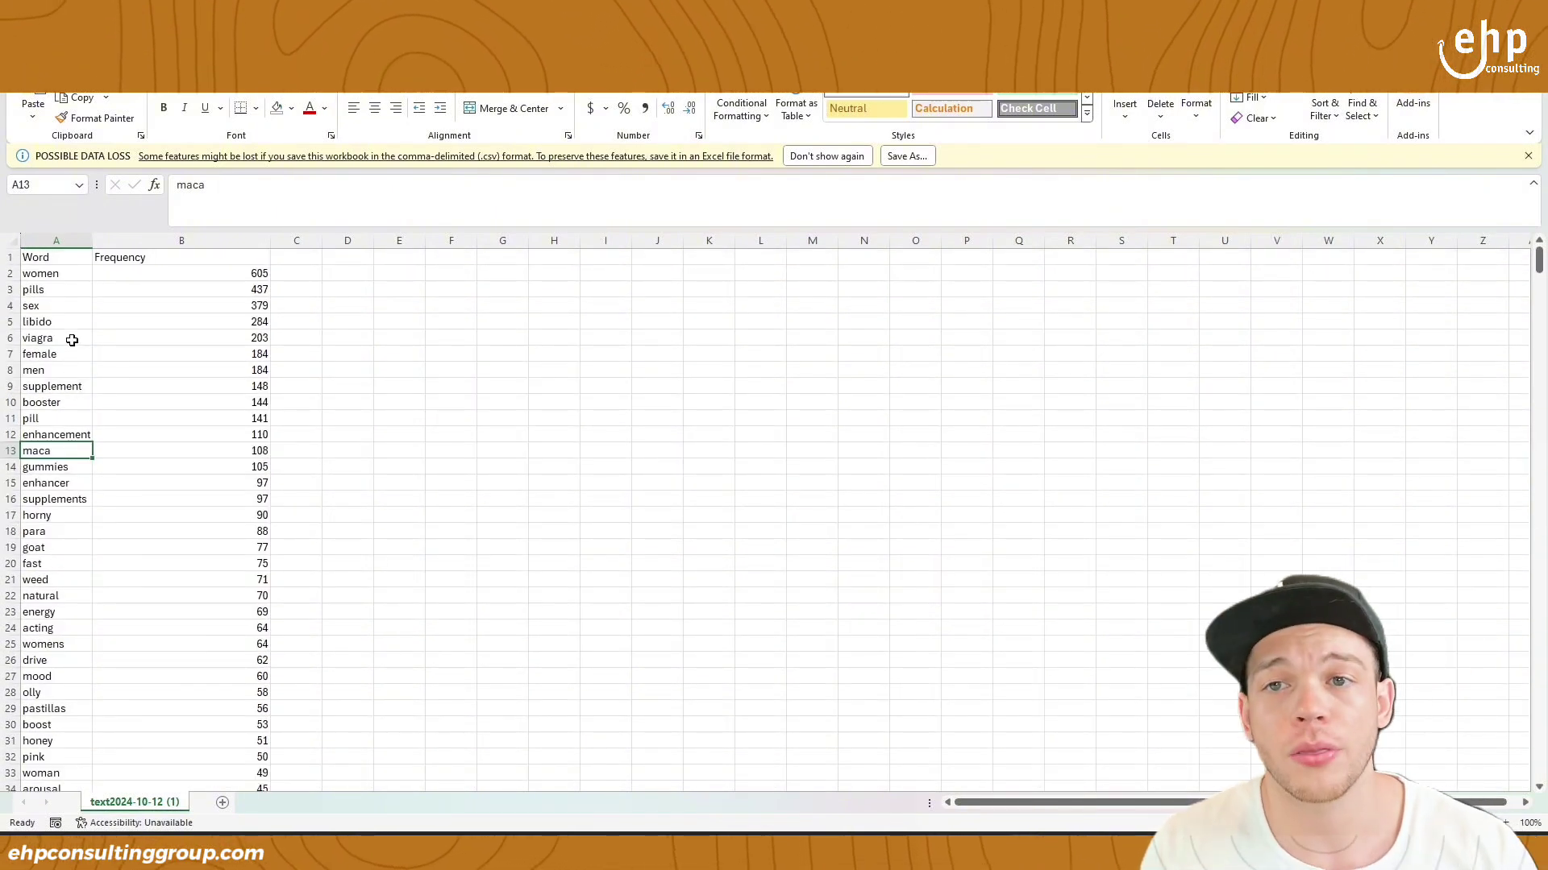
pyautogui.moveTo(72, 340); pyautogui.dragTo(177, 339)
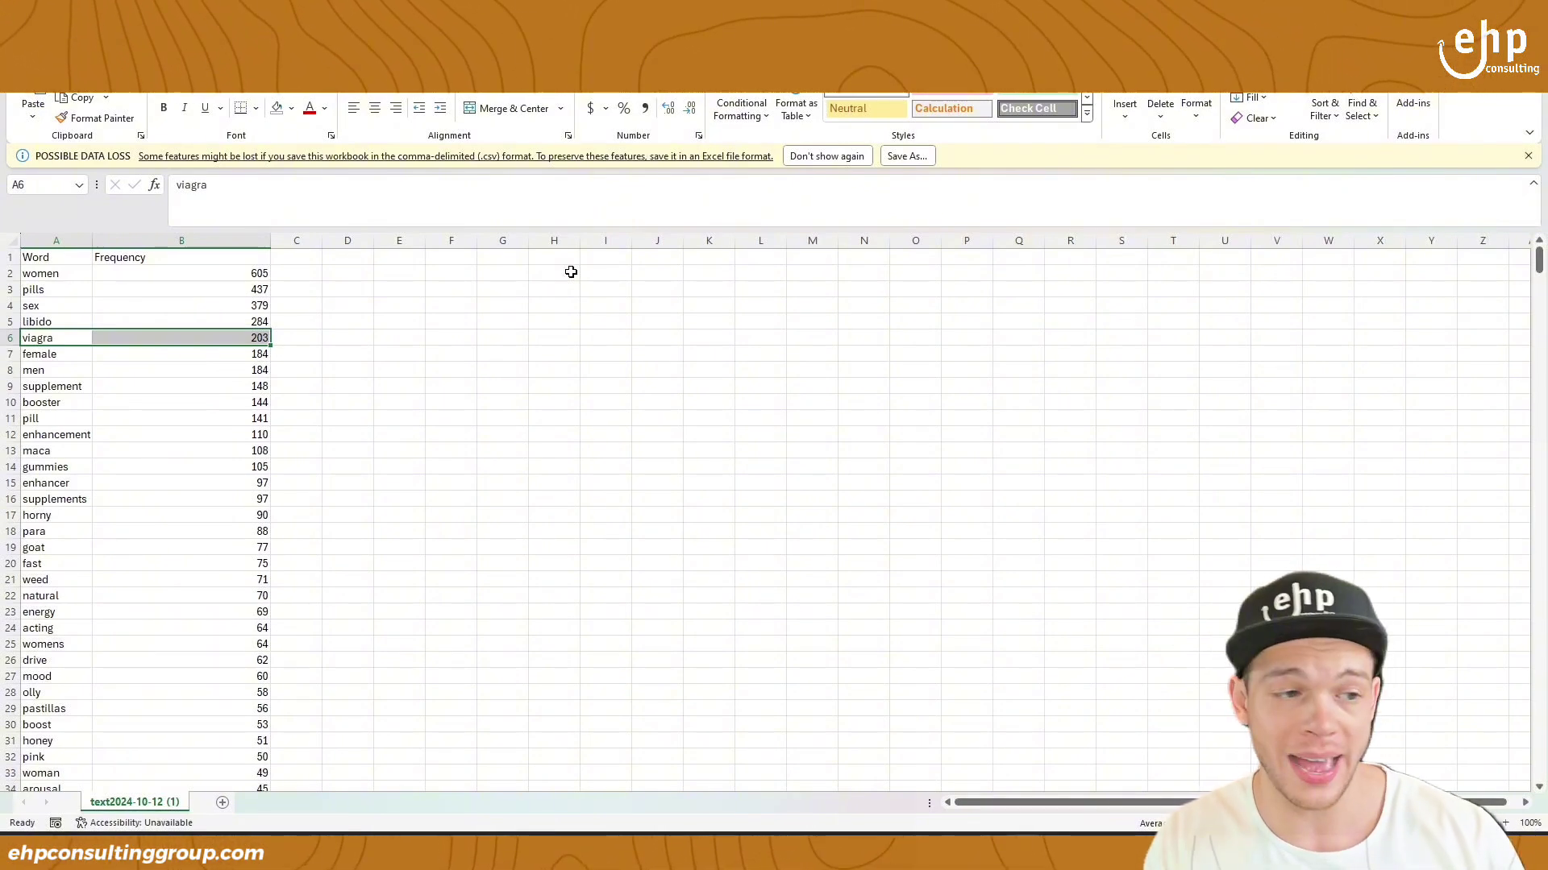
# Fill the viagra (203) and sex (379) rows yellow.
pyautogui.click(291, 108)
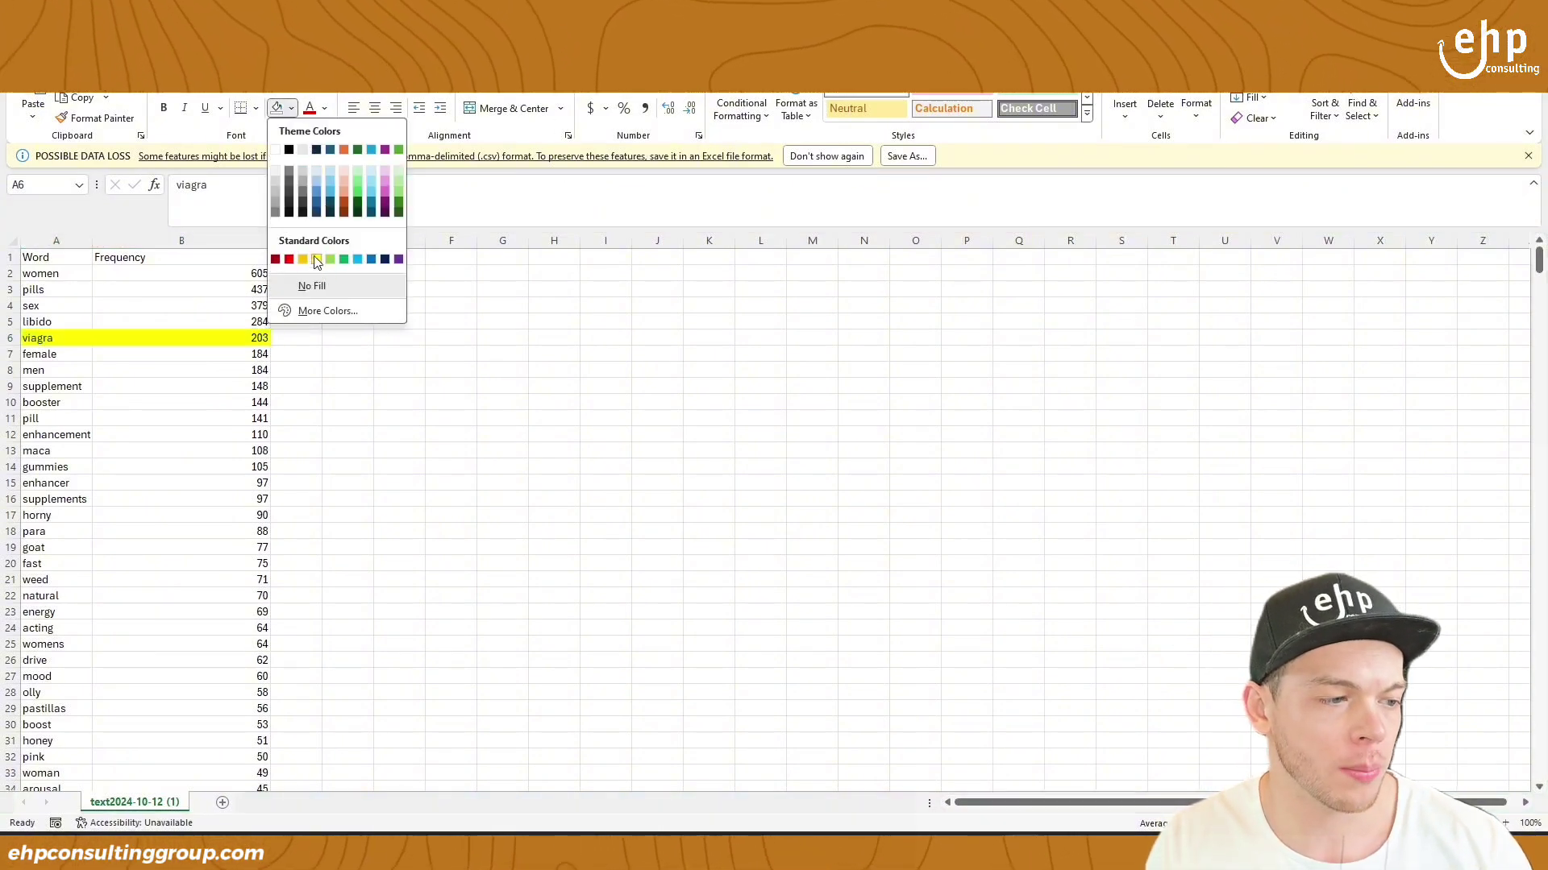
pyautogui.click(318, 259)
pyautogui.moveTo(69, 307); pyautogui.dragTo(214, 303)
pyautogui.click(277, 108)
pyautogui.click(375, 372)
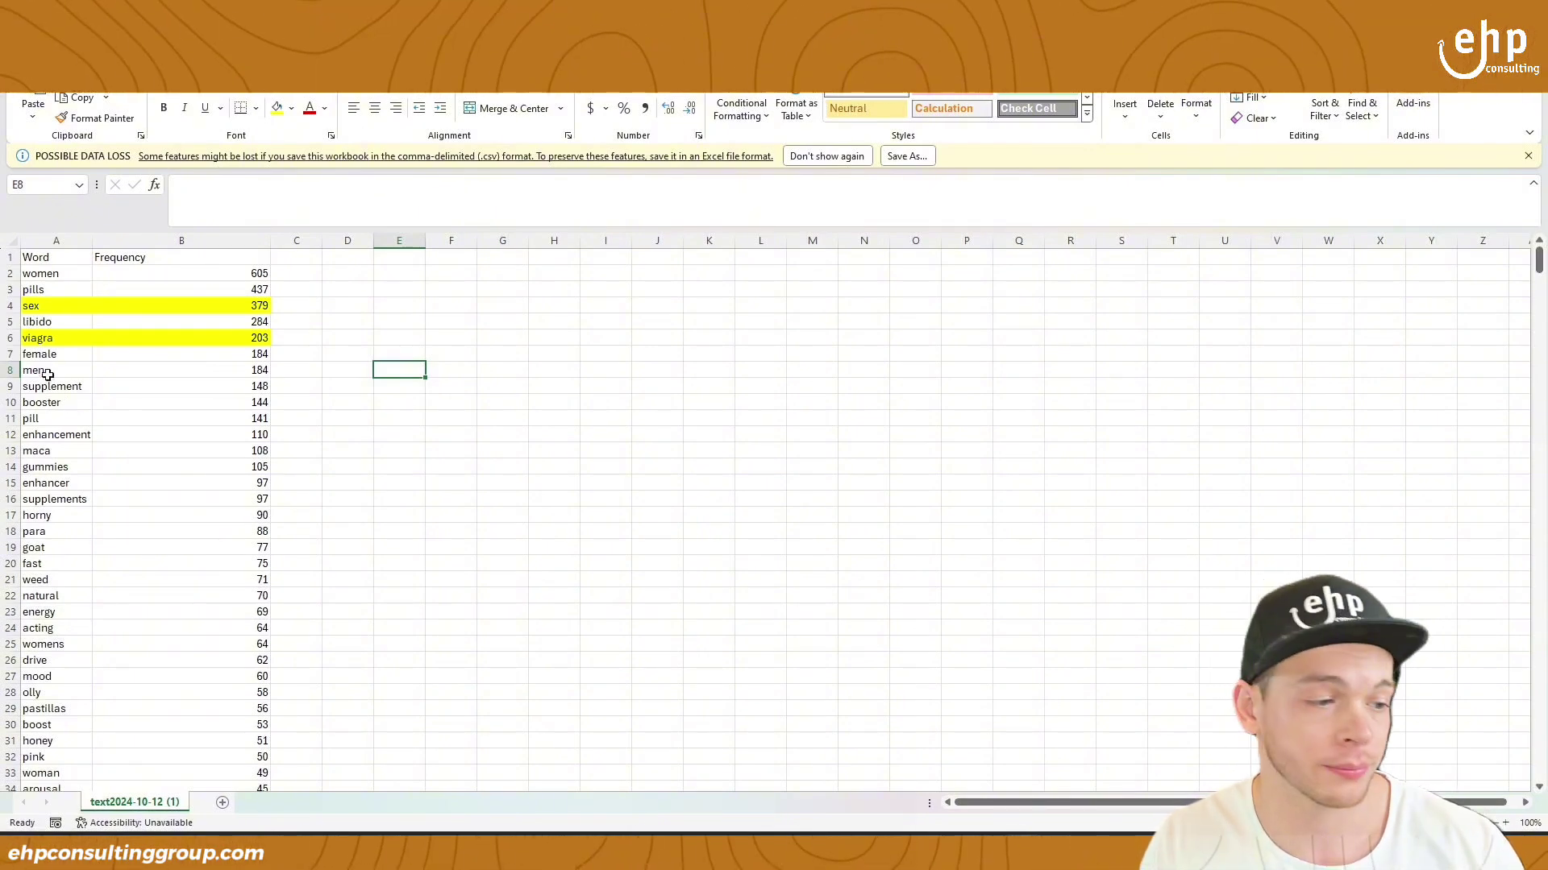
# Scroll down the word list and fill the pussy (11) row 71 yellow.
pyautogui.scroll(-2, 77, 413)
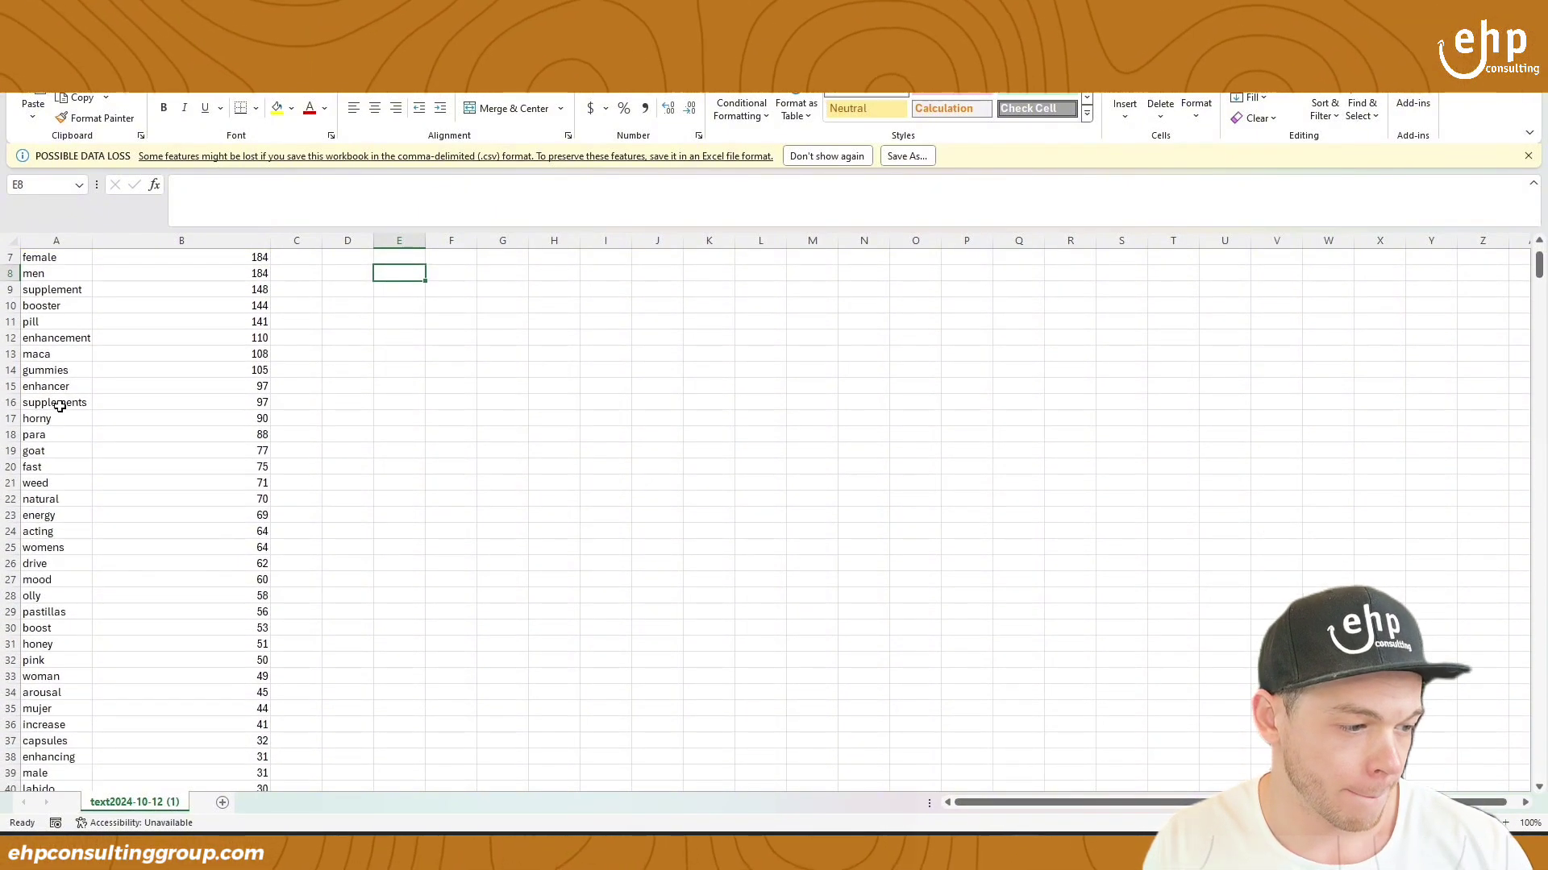
pyautogui.scroll(-3, 60, 499)
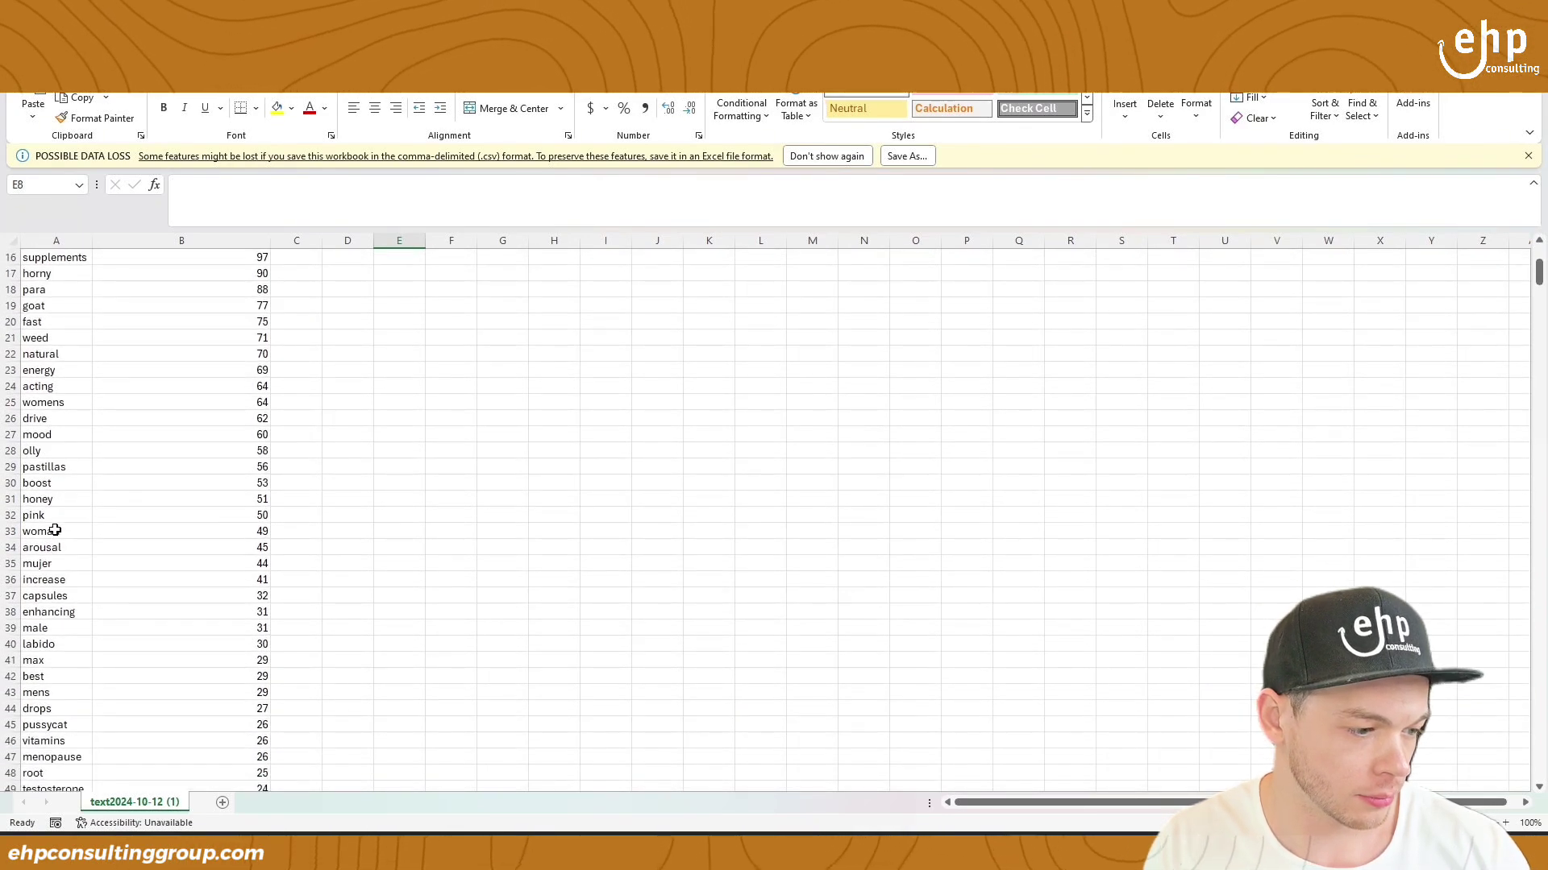
pyautogui.scroll(-3, 55, 535)
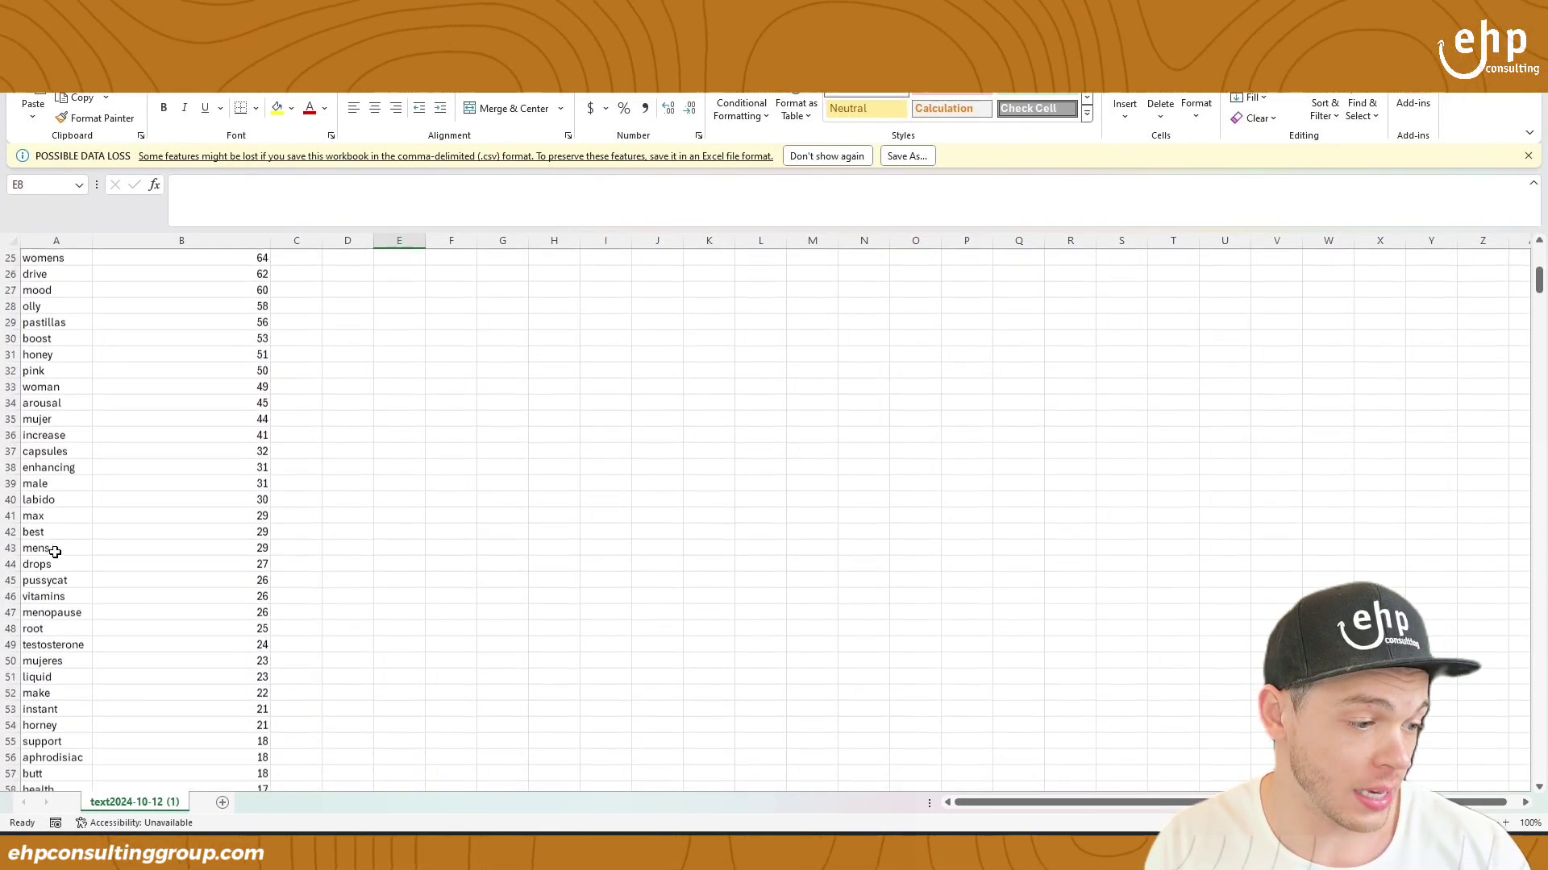
pyautogui.moveTo(60, 577); pyautogui.dragTo(249, 580)
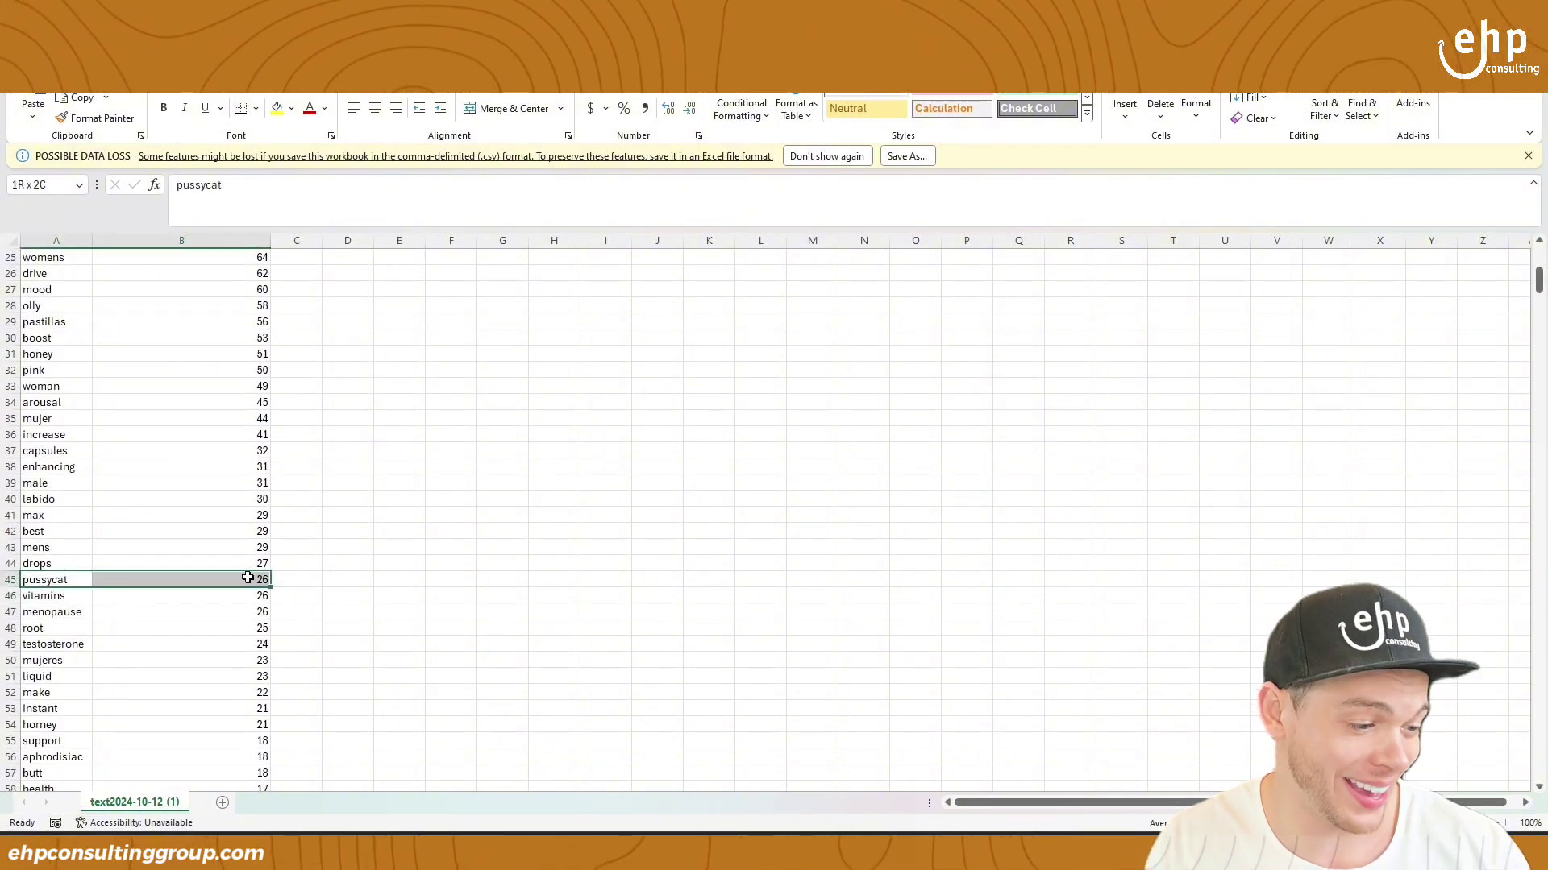
pyautogui.scroll(-1, 248, 578)
pyautogui.scroll(-3, 247, 578)
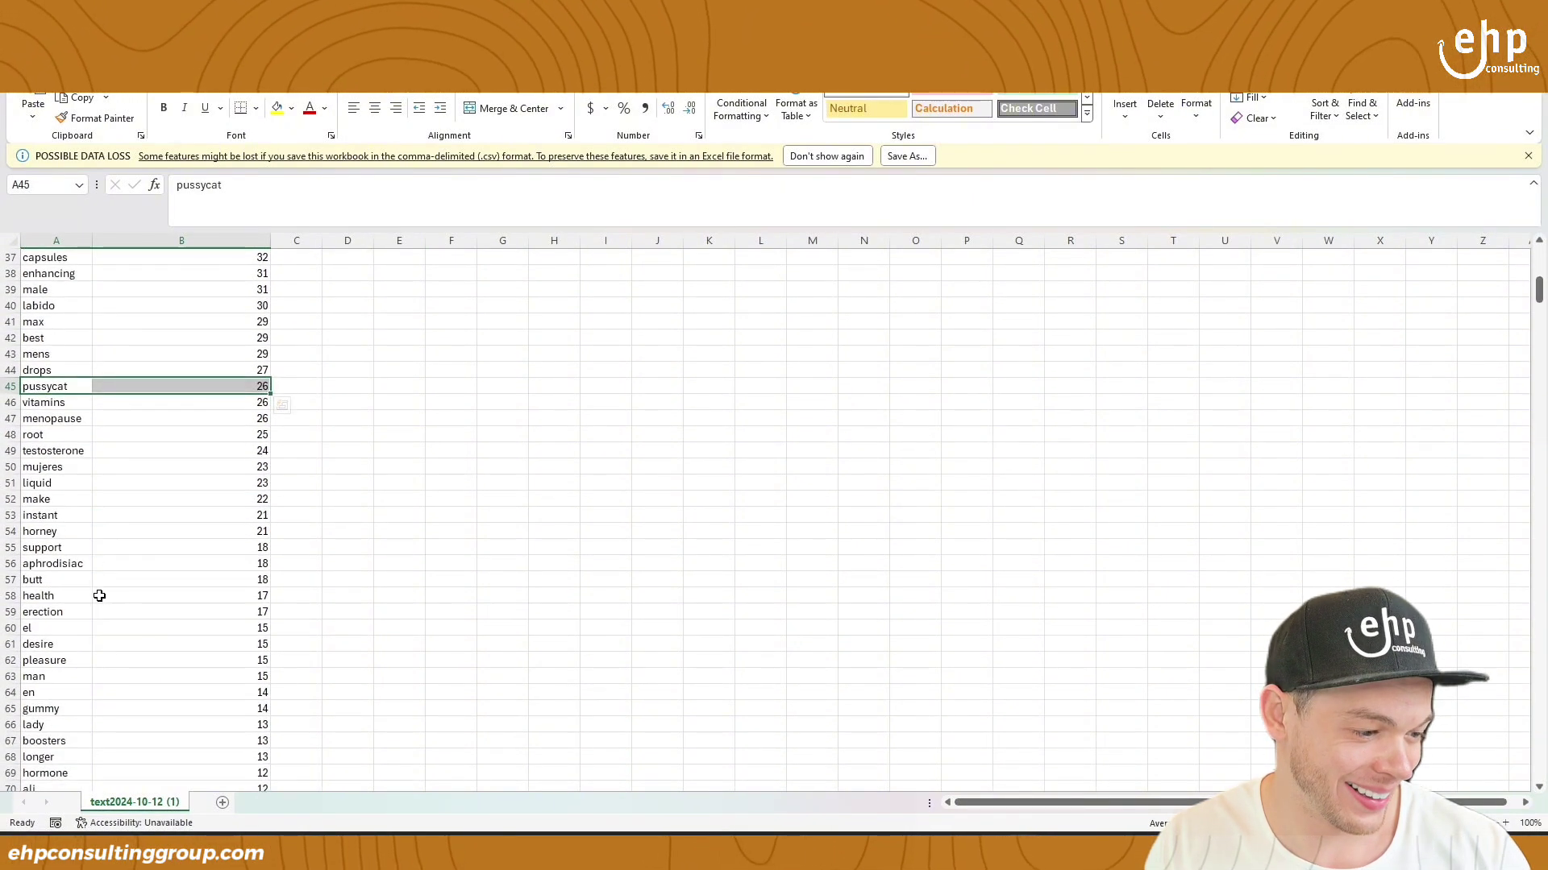
pyautogui.moveTo(53, 615); pyautogui.dragTo(148, 615)
pyautogui.scroll(-3, 94, 632)
pyautogui.scroll(-3, 91, 634)
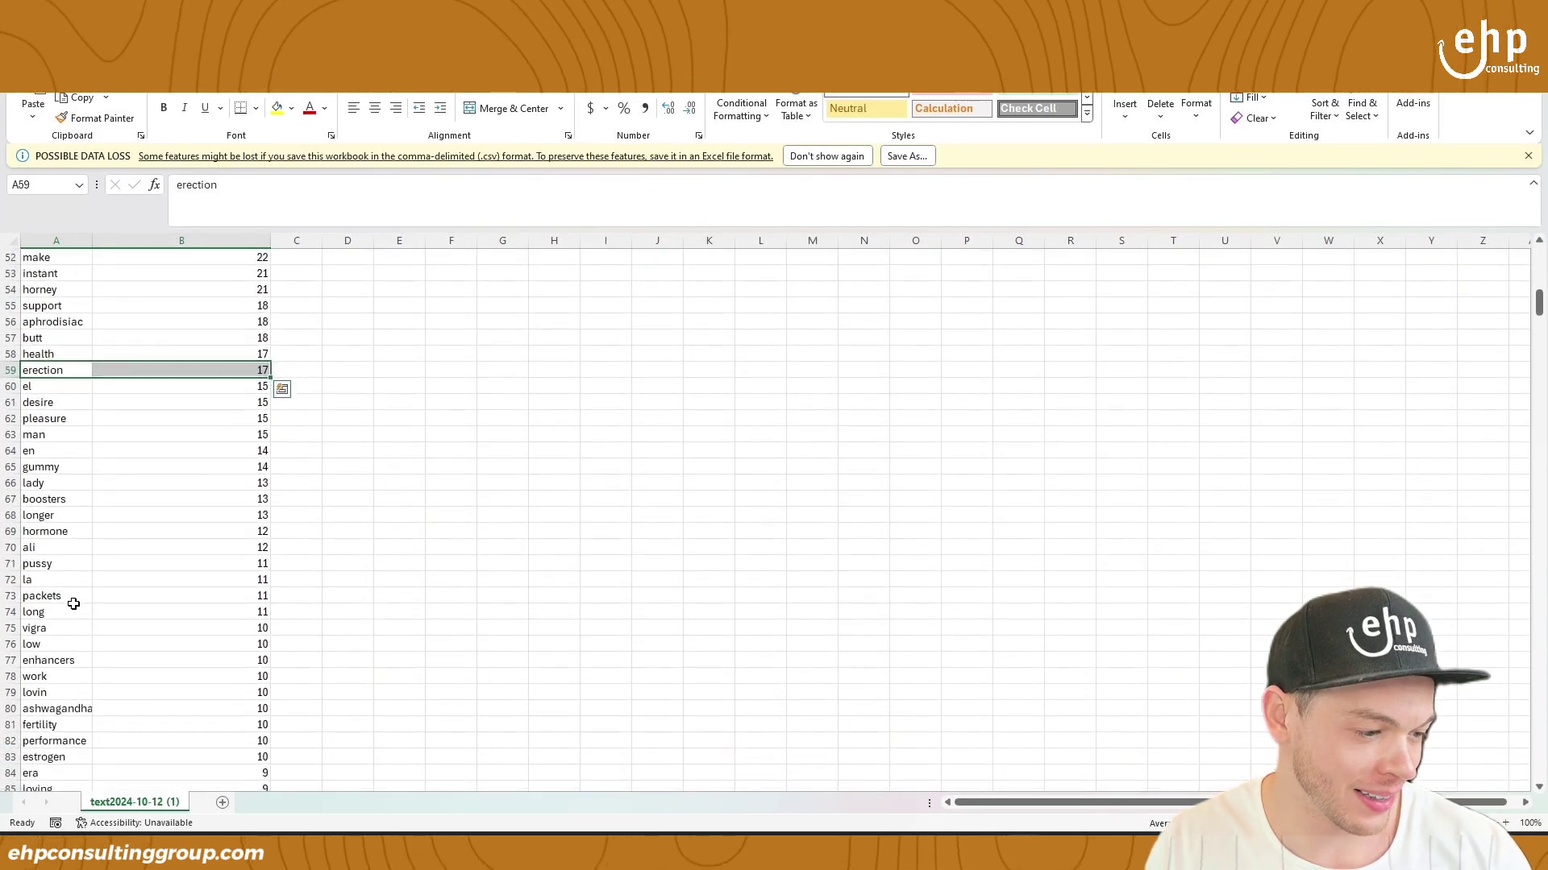
pyautogui.click(79, 564)
pyautogui.moveTo(79, 564); pyautogui.dragTo(279, 563)
pyautogui.click(277, 107)
pyautogui.click(546, 659)
# Check the misspelt 'vigra', revisit the top words, and select 'pussycat' in A45.
pyautogui.scroll(-3, 534, 607)
pyautogui.scroll(2, 270, 561)
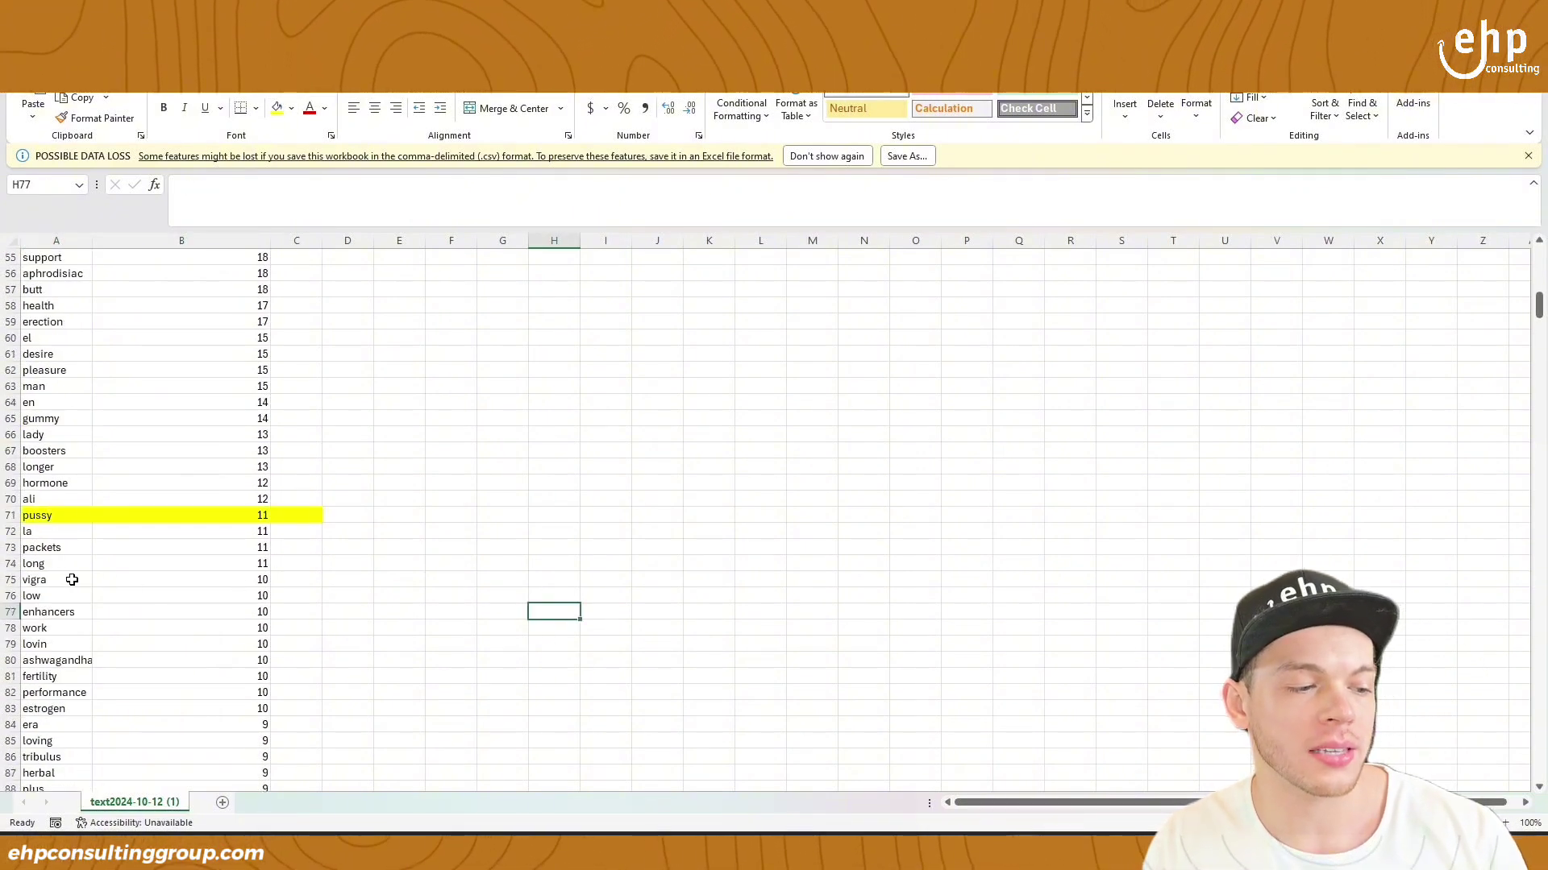
pyautogui.click(42, 577)
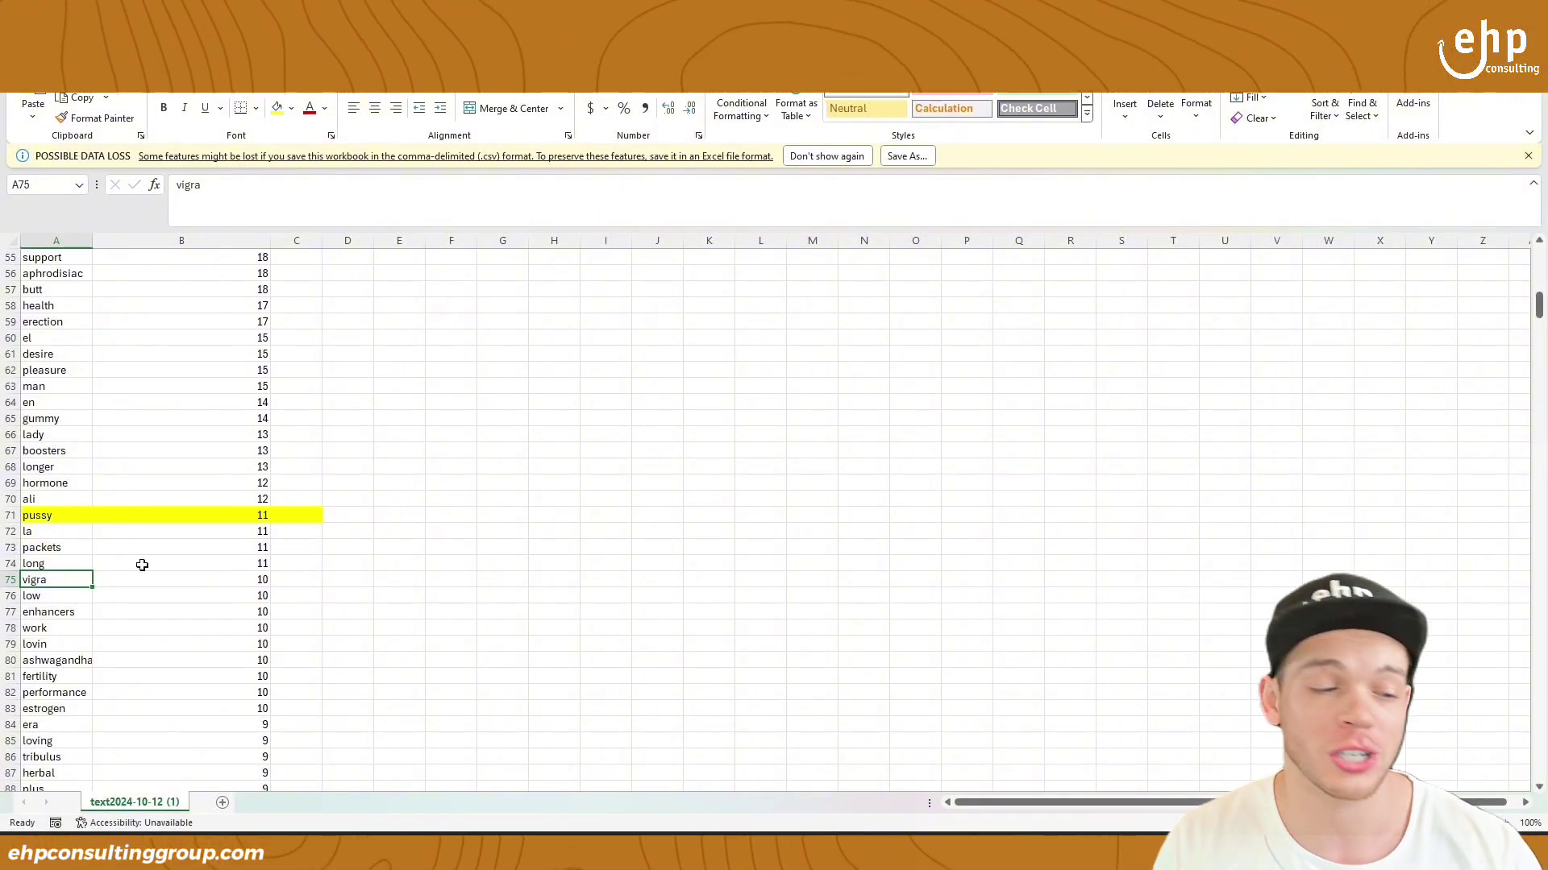
pyautogui.scroll(-17, 375, 601)
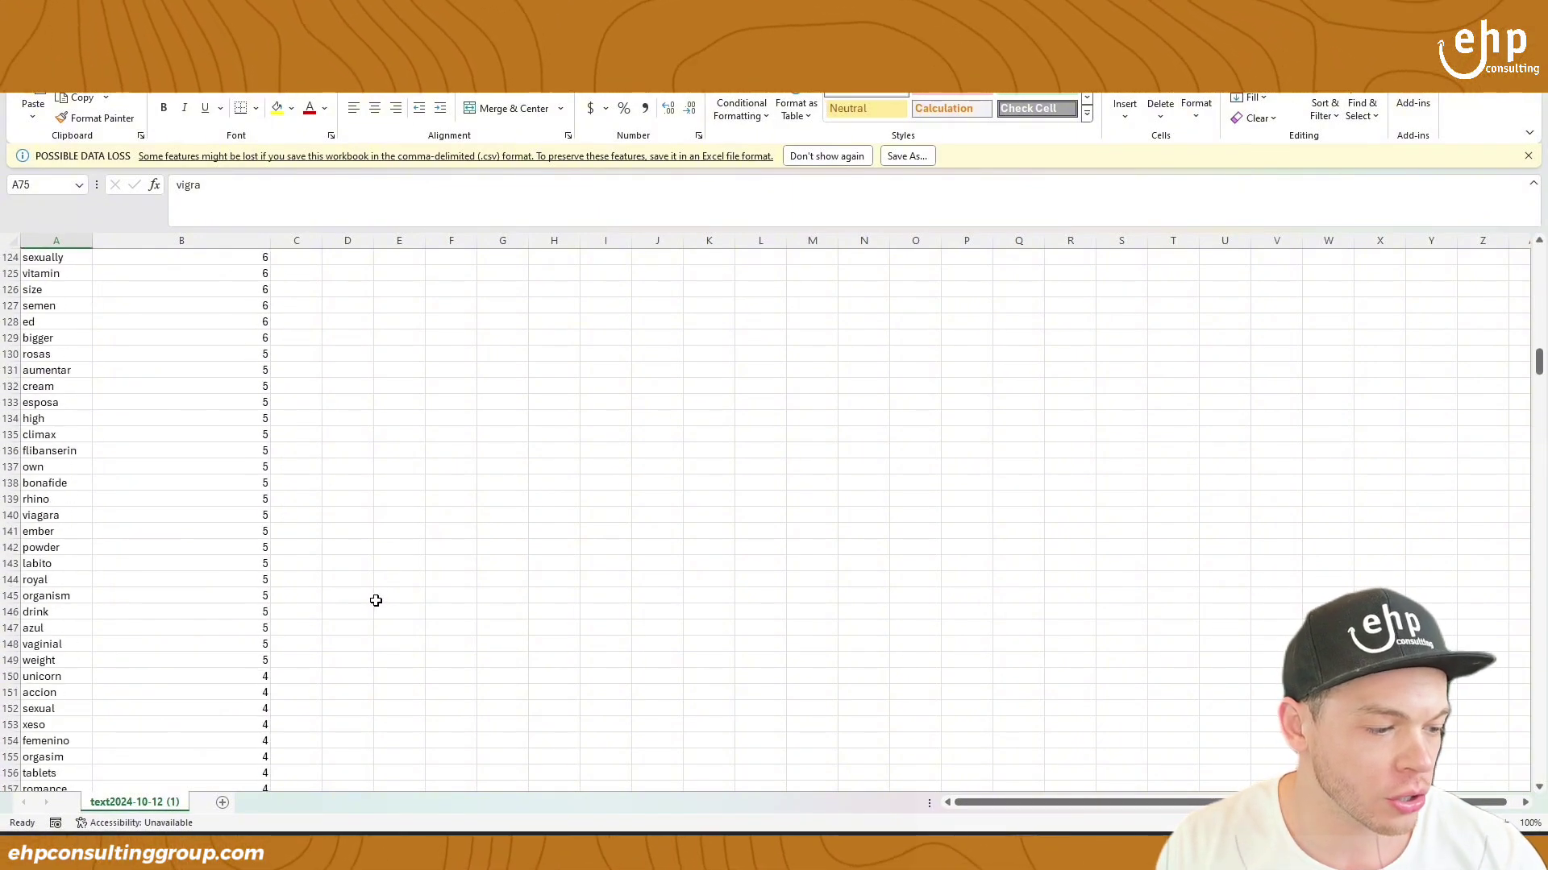
pyautogui.scroll(18, 376, 600)
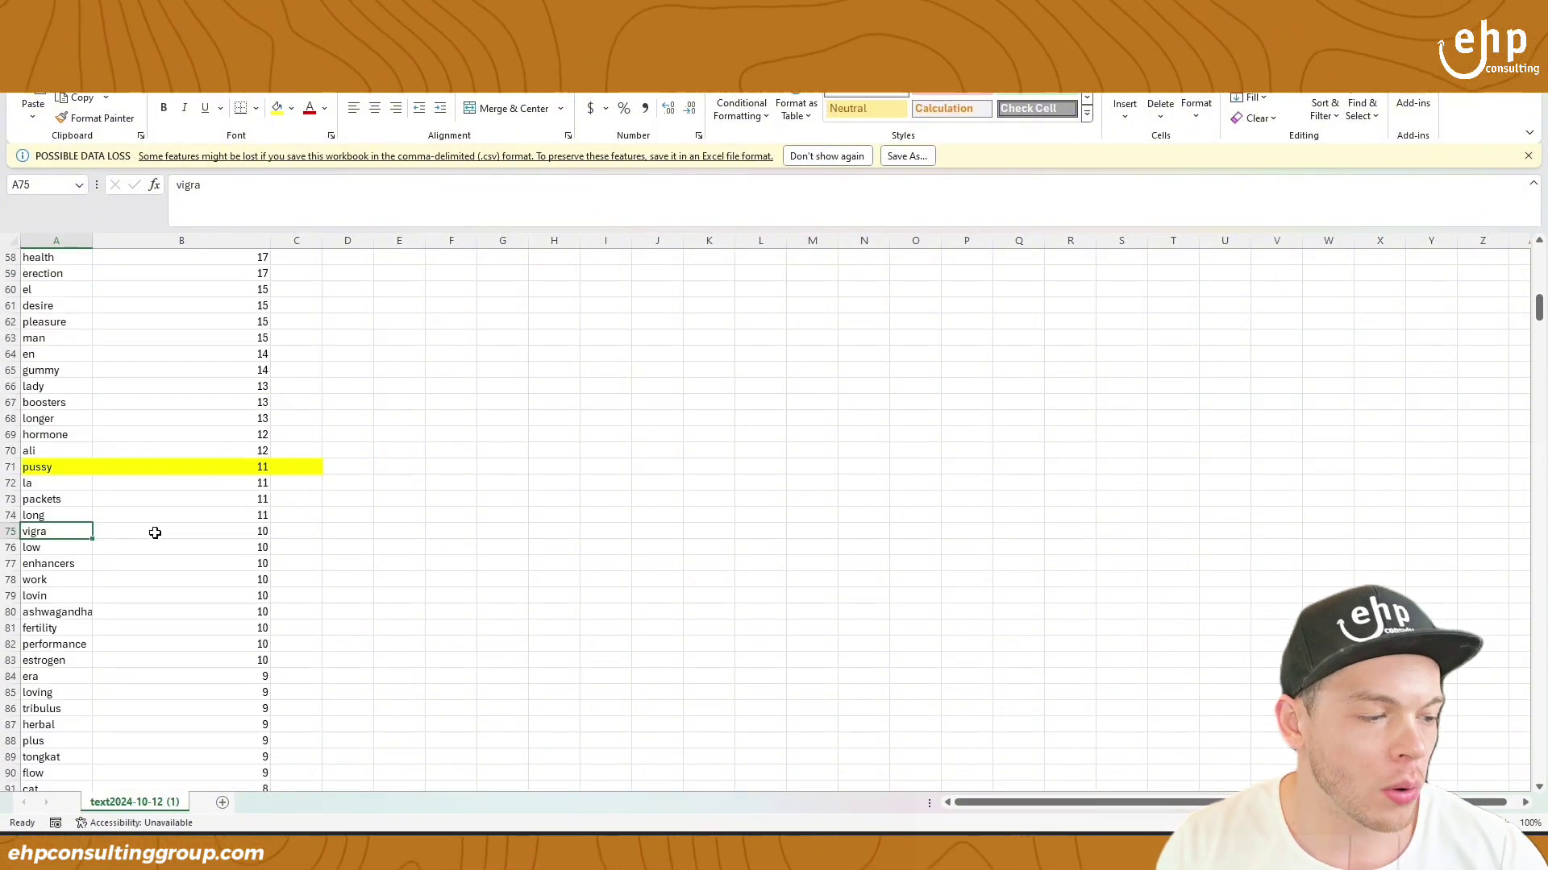
pyautogui.scroll(17, 99, 565)
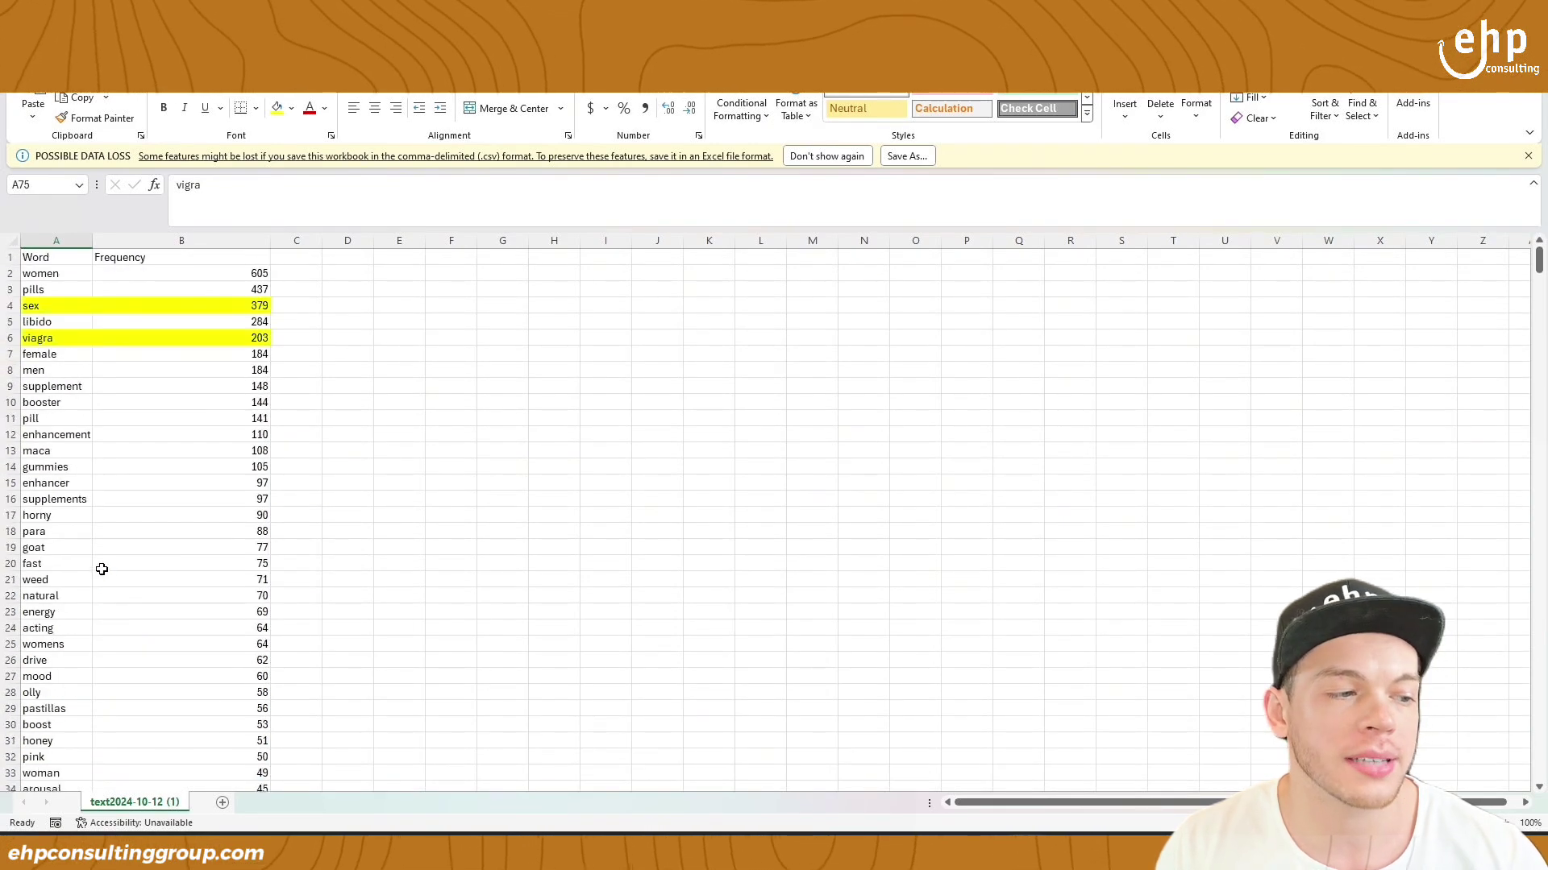
pyautogui.moveTo(89, 283); pyautogui.dragTo(101, 484)
pyautogui.click(181, 370)
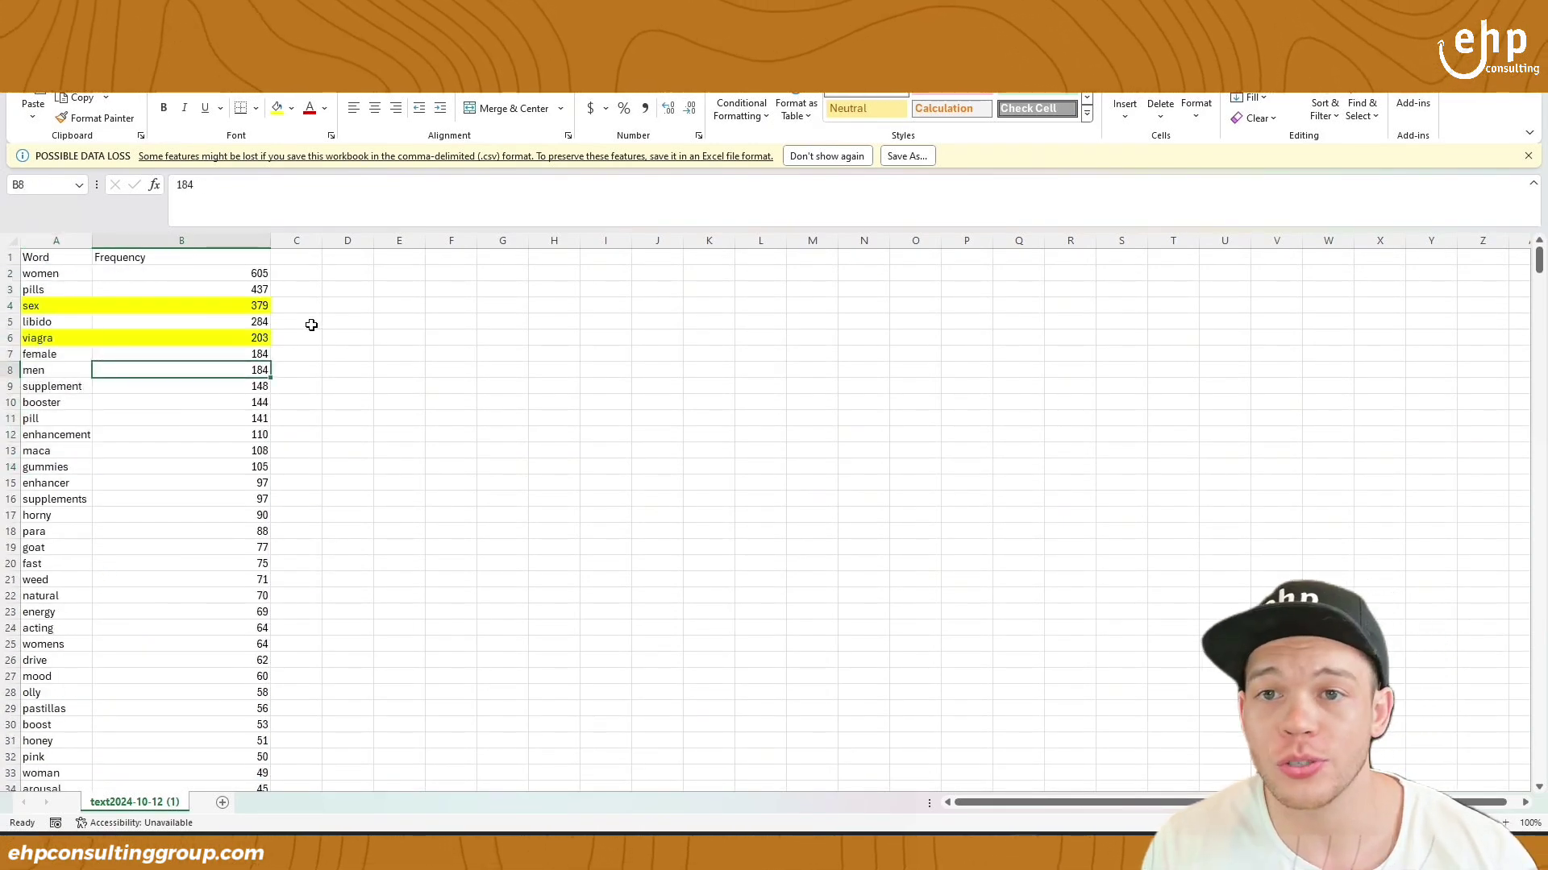
pyautogui.scroll(-13, 114, 401)
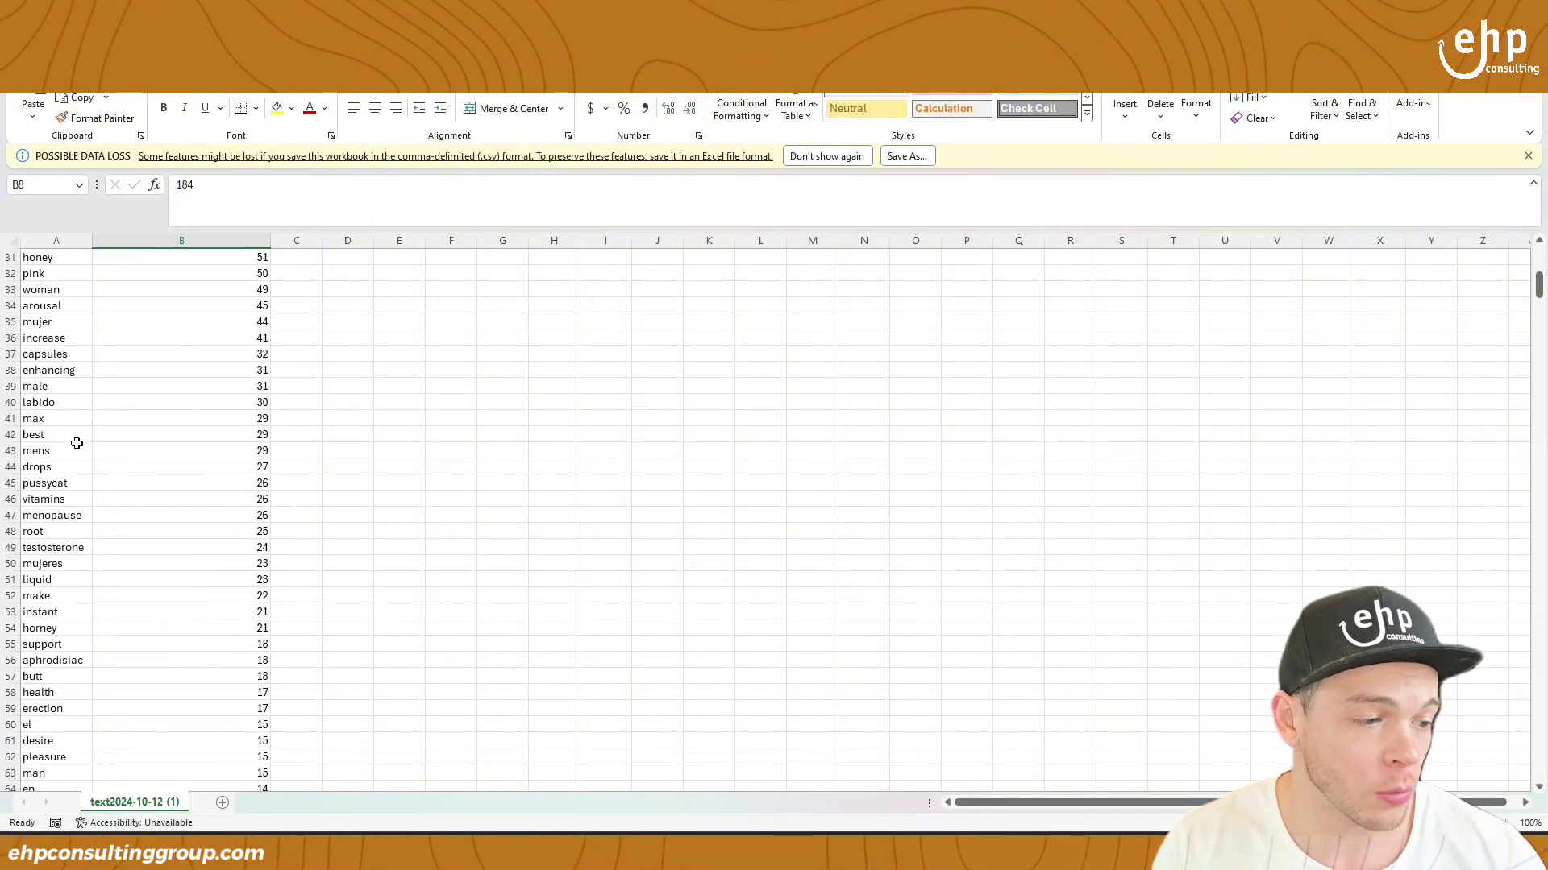
pyautogui.scroll(-2, 76, 443)
pyautogui.scroll(2, 73, 403)
pyautogui.click(63, 339)
# Copy pussycat and menopause from column A into K43 and K44.
pyautogui.hotkey('ctrl', 'c')
pyautogui.click(714, 308)
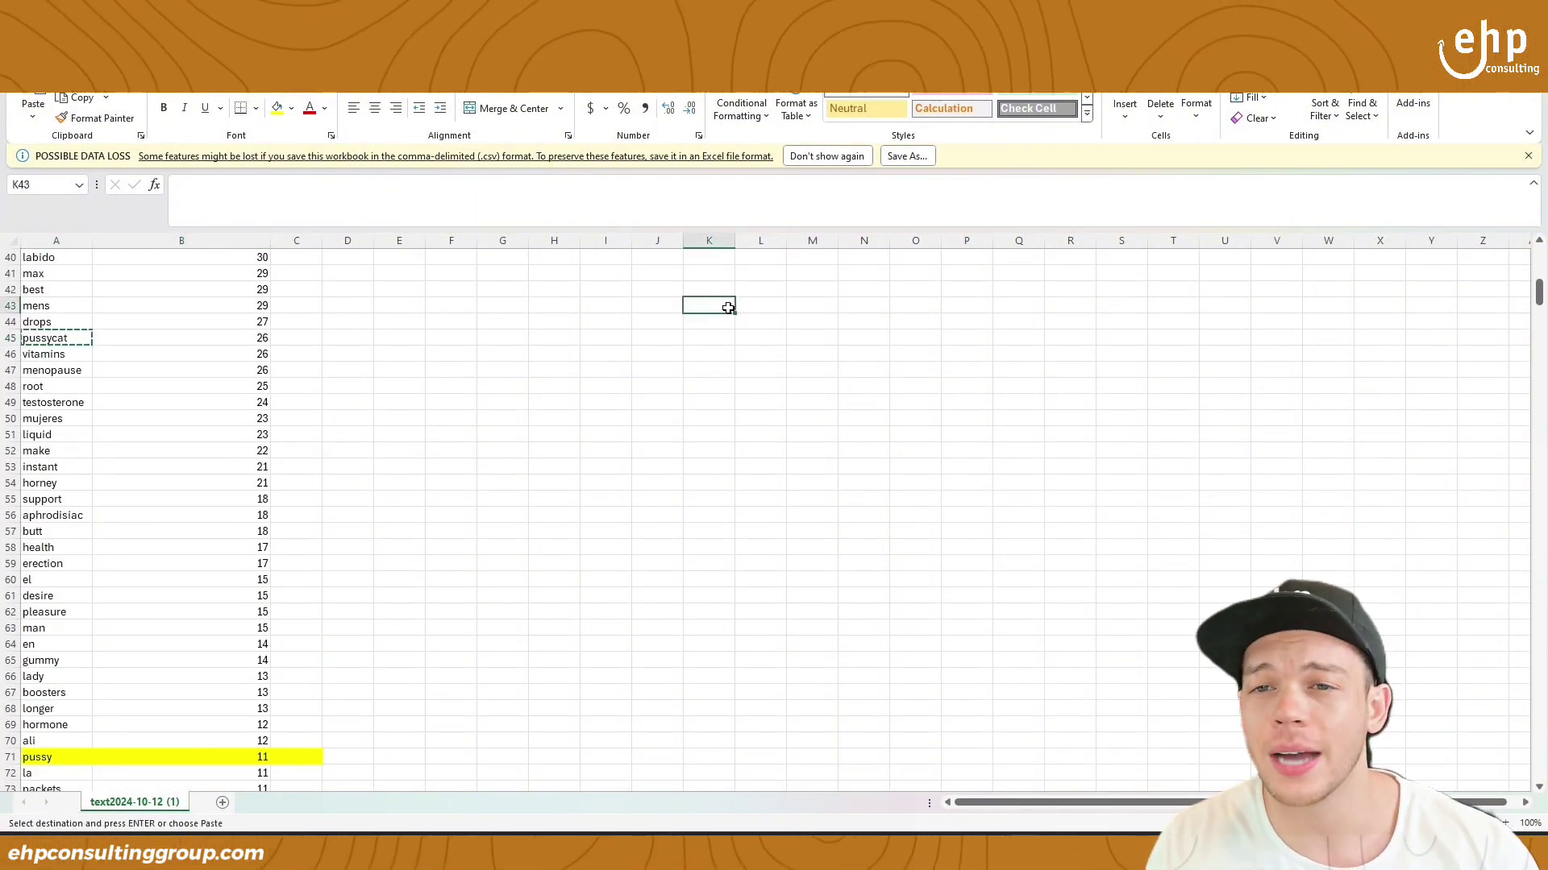
pyautogui.hotkey('ctrl', 'v')
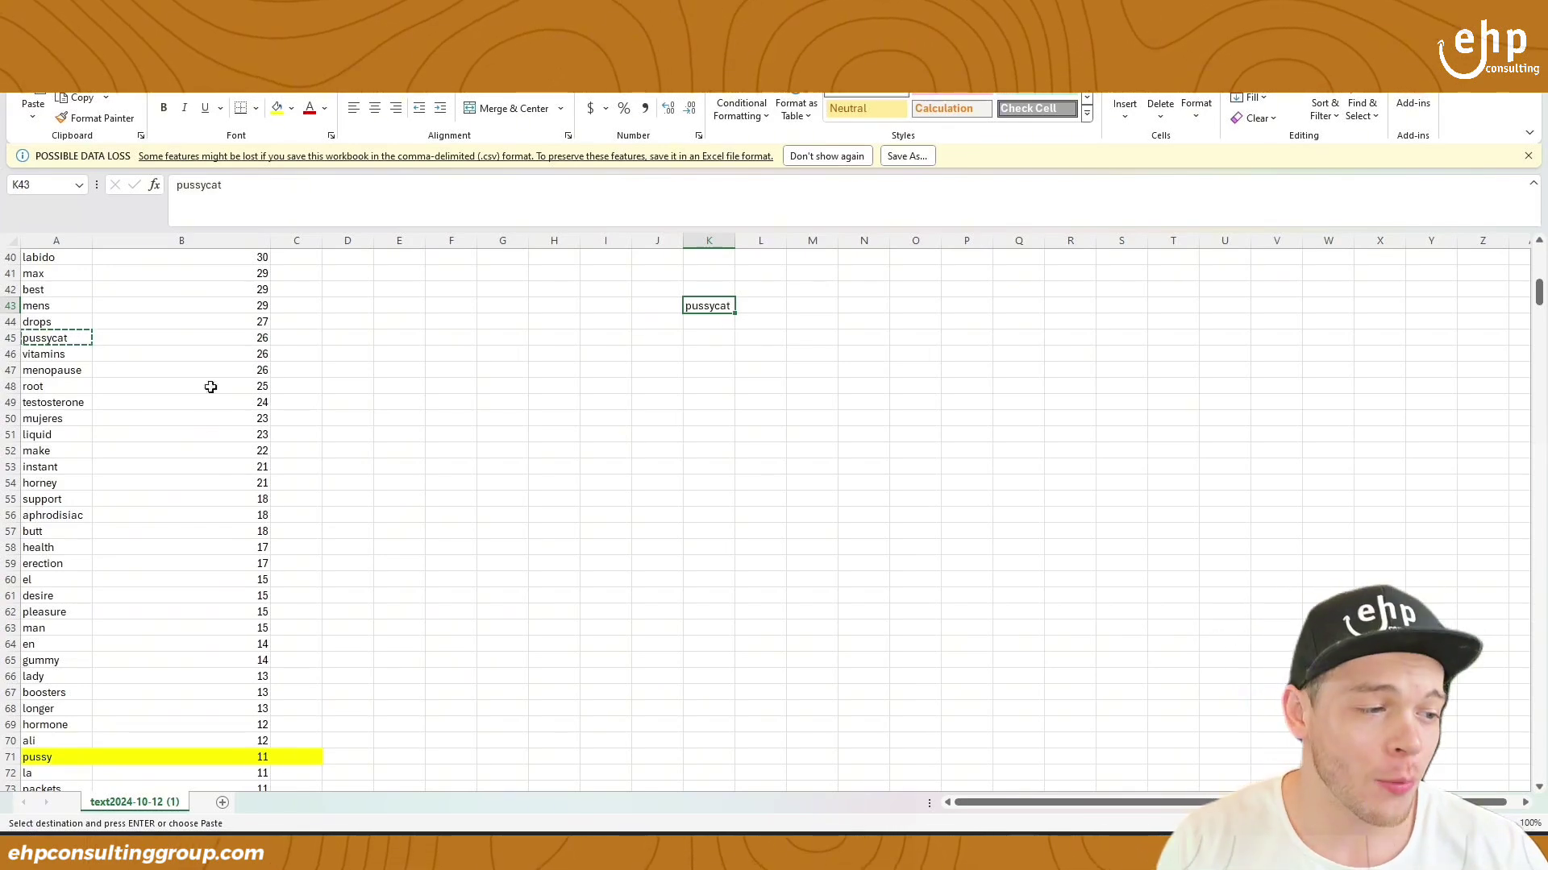
pyautogui.click(79, 355)
pyautogui.click(64, 374)
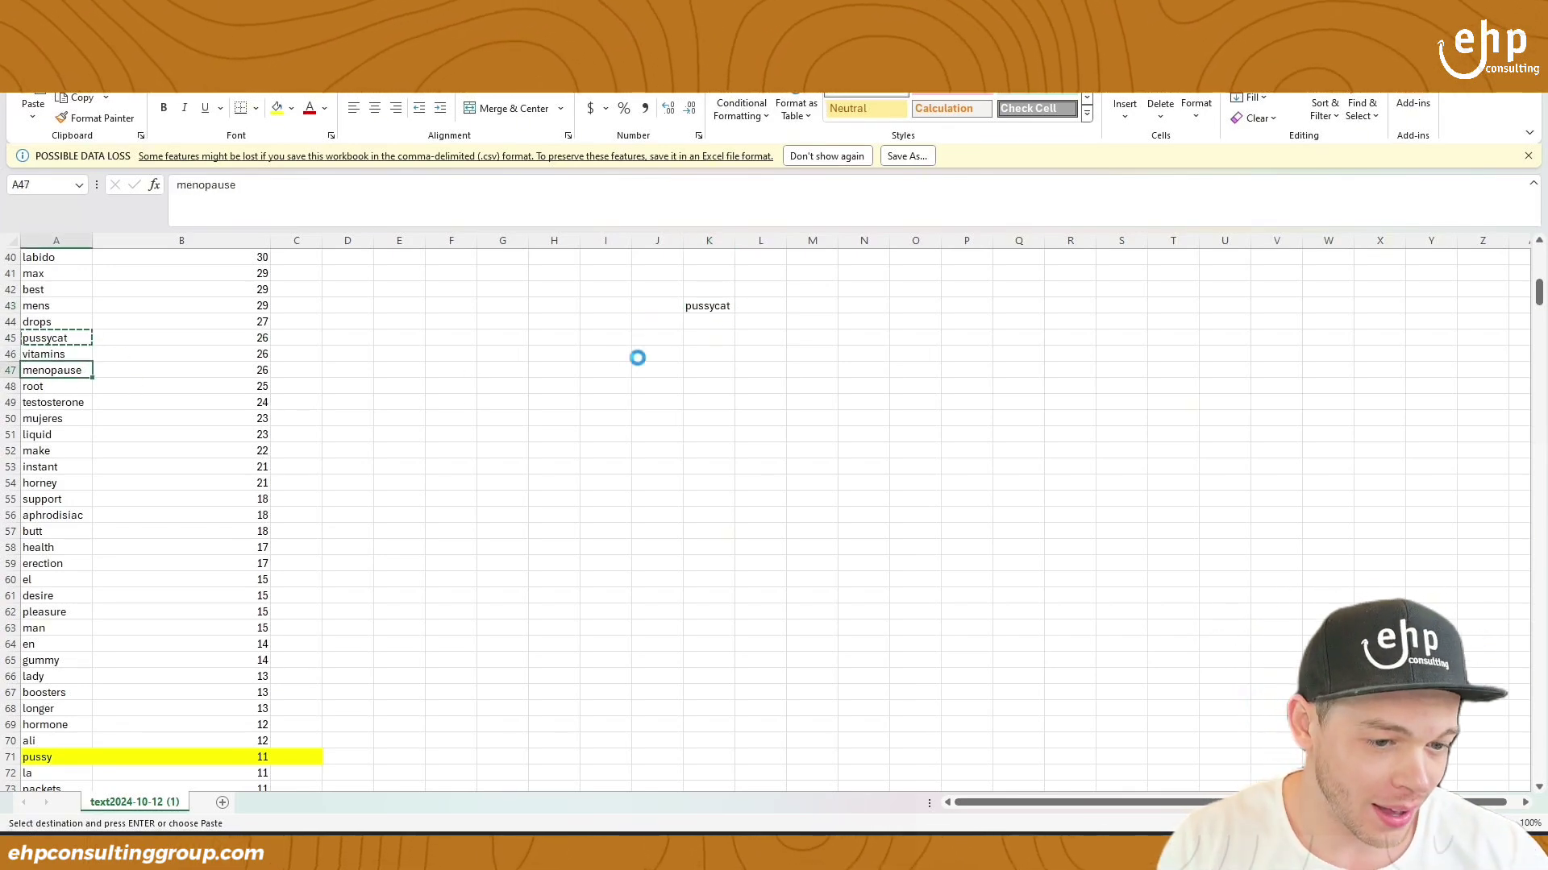
pyautogui.click(717, 322)
pyautogui.hotkey('ctrl', 'v')
# Add aphrodisiac to K45 and butt and health to K46:K47.
pyautogui.click(77, 420)
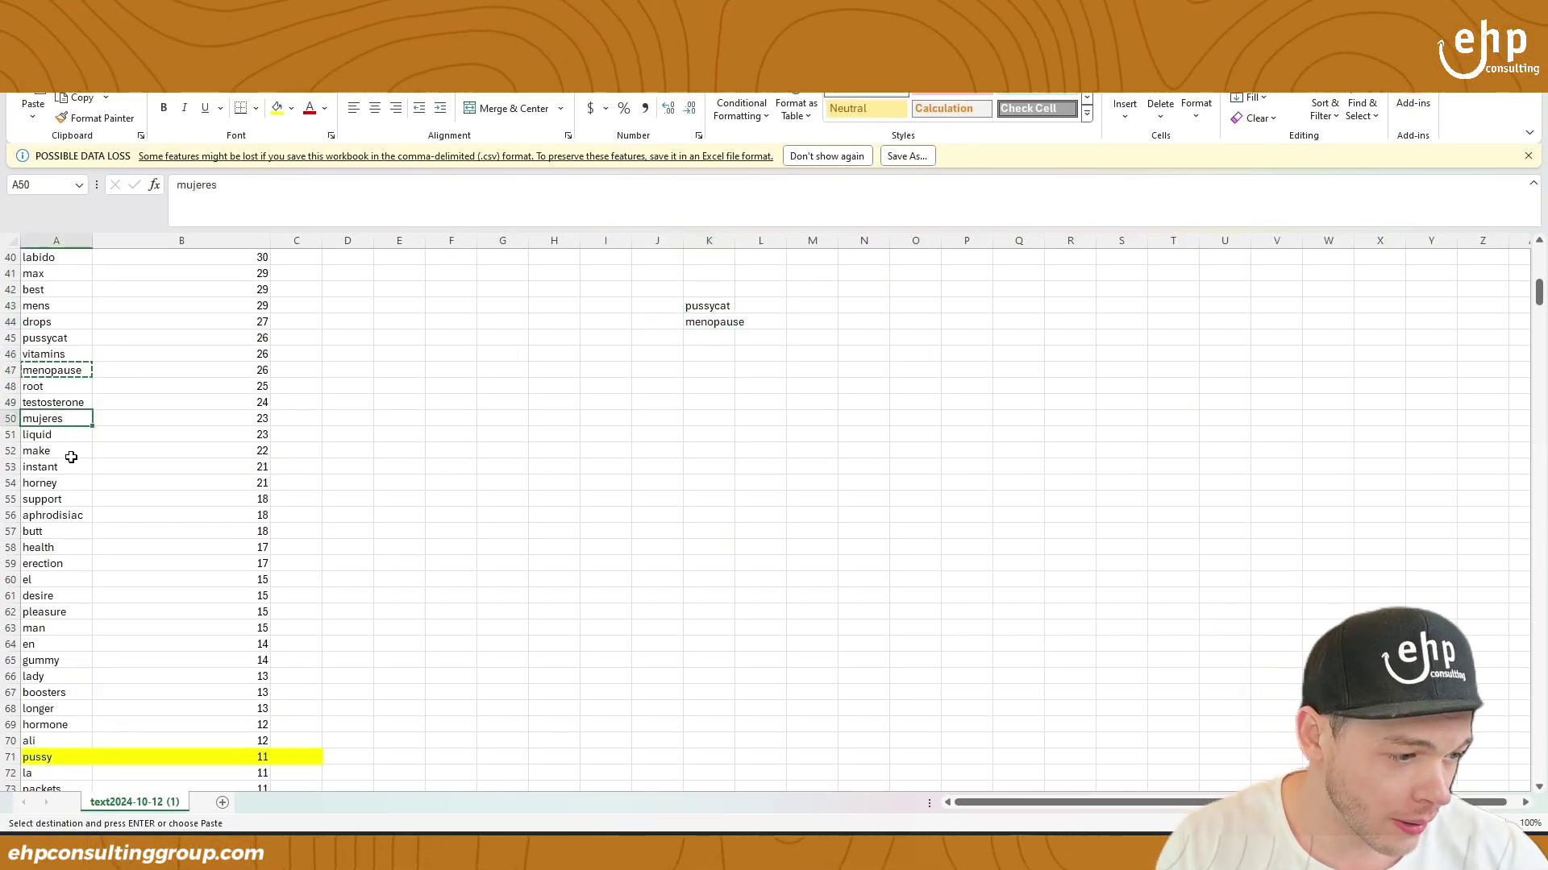
pyautogui.click(68, 516)
pyautogui.hotkey('ctrl', 'c')
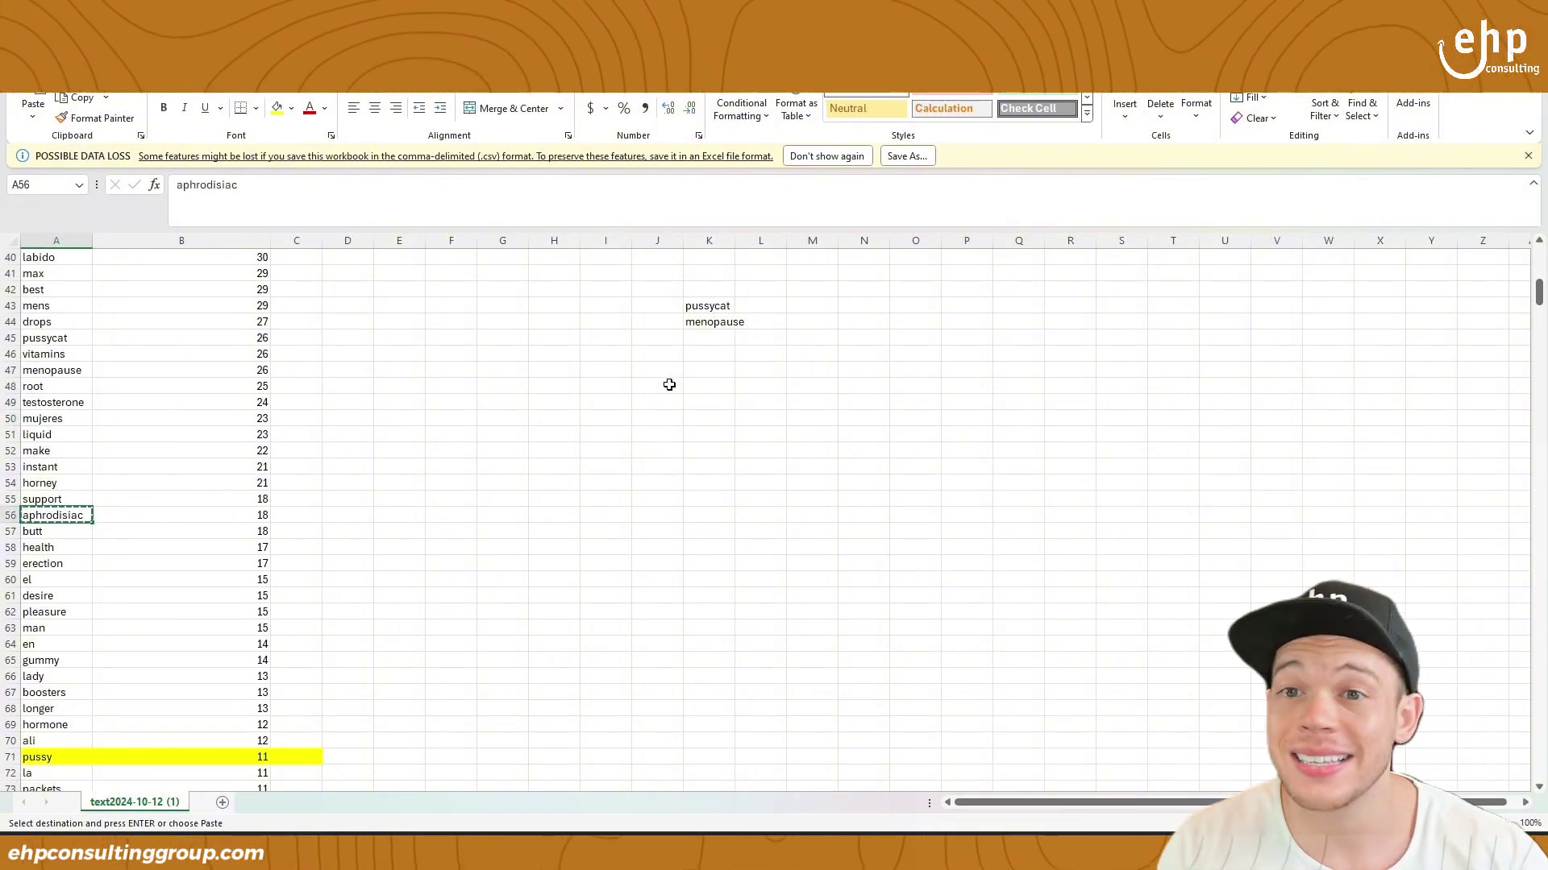
pyautogui.click(757, 369)
pyautogui.click(712, 333)
pyautogui.hotkey('ctrl', 'v')
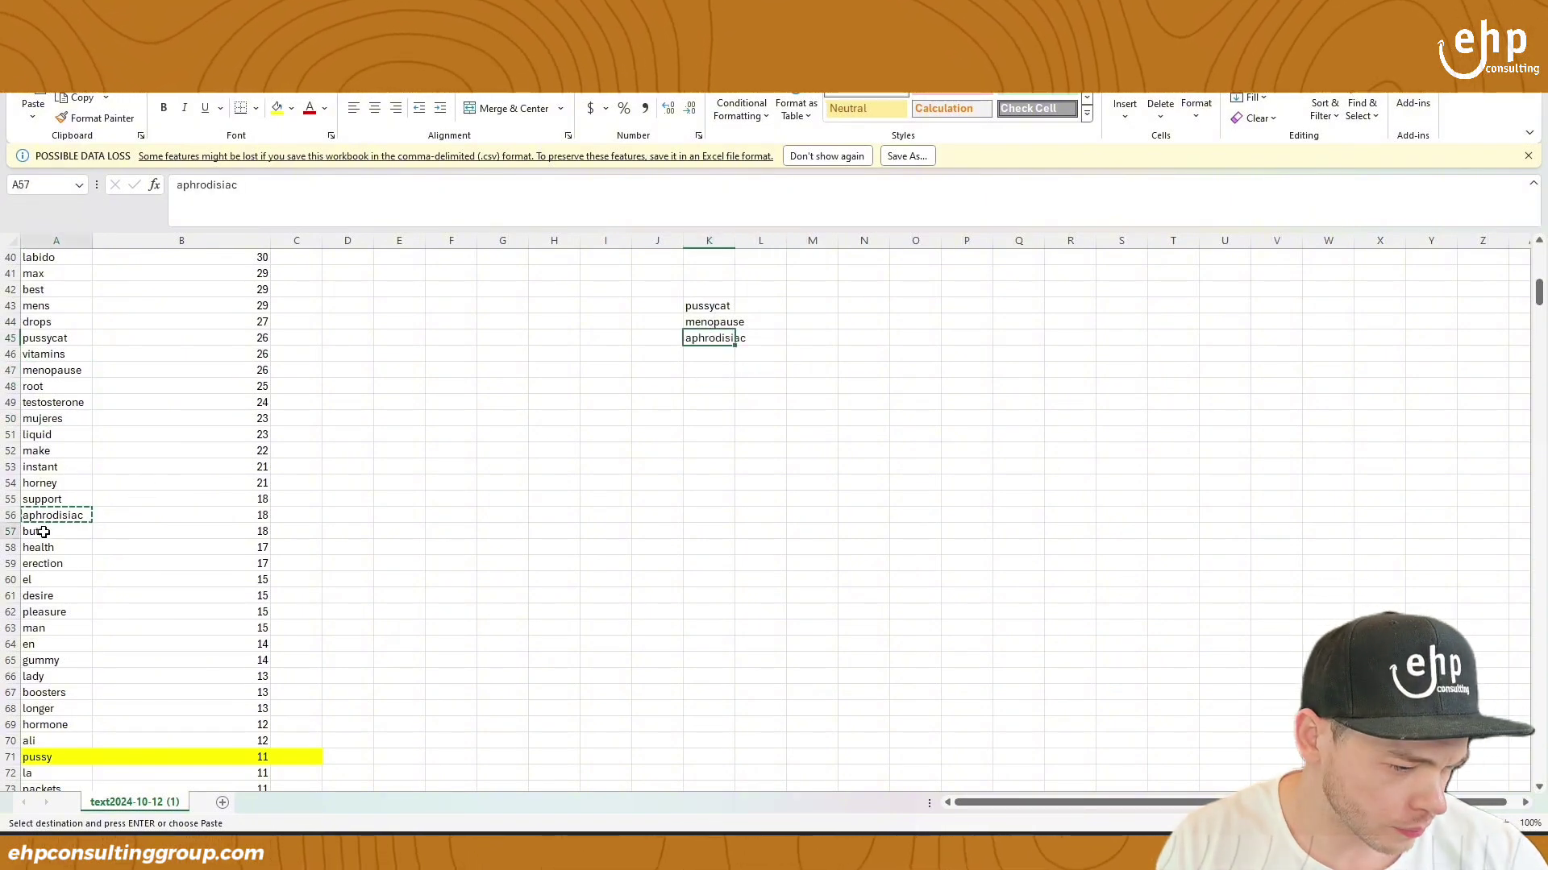
pyautogui.hotkey('ctrl', 'c')
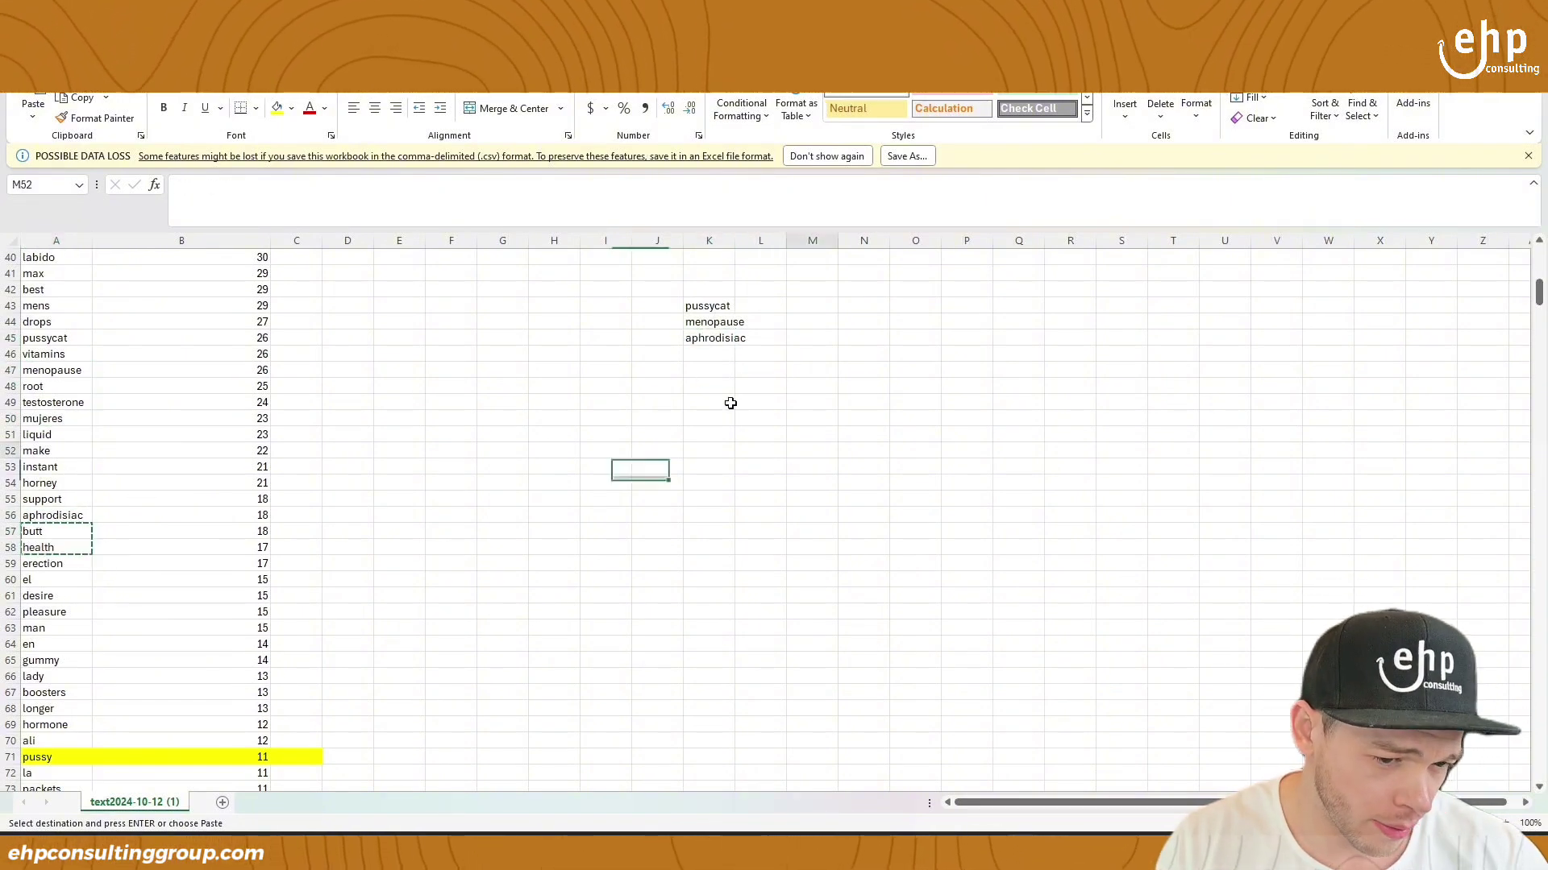
pyautogui.click(709, 355)
pyautogui.hotkey('ctrl', 'v')
# Copy erection from A59 into K48.
pyautogui.click(65, 563)
pyautogui.hotkey('ctrl', 'c')
pyautogui.click(706, 389)
pyautogui.hotkey('ctrl', 'v')
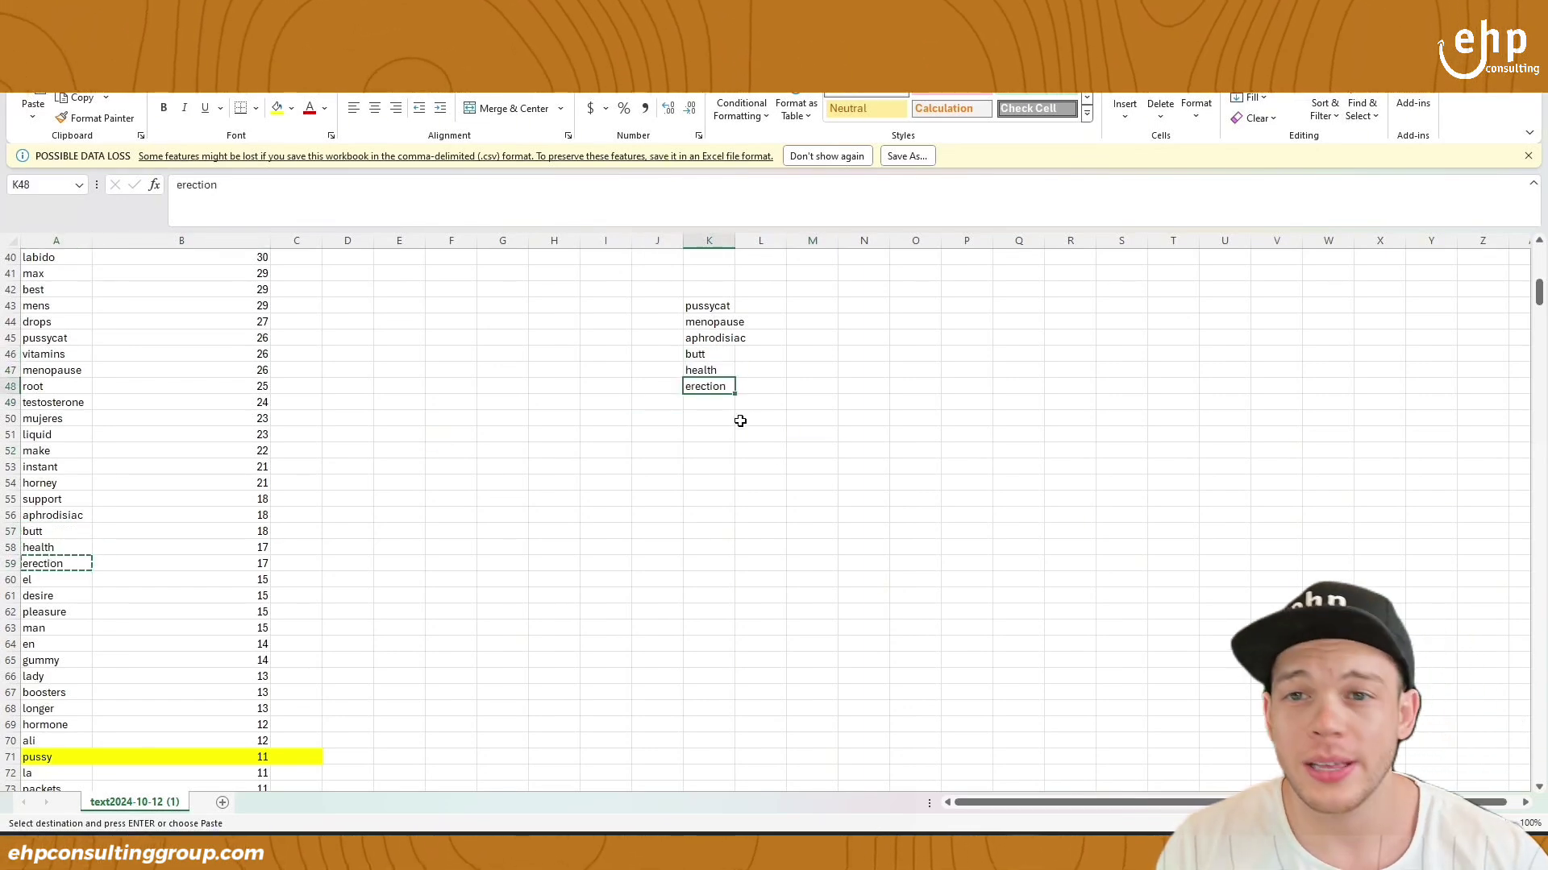
# Copy boosters, longer, hormone and ali from A67:A70 into K49:K52.
pyautogui.scroll(-1, 726, 421)
pyautogui.click(712, 372)
pyautogui.click(106, 576)
pyautogui.scroll(-1, 77, 590)
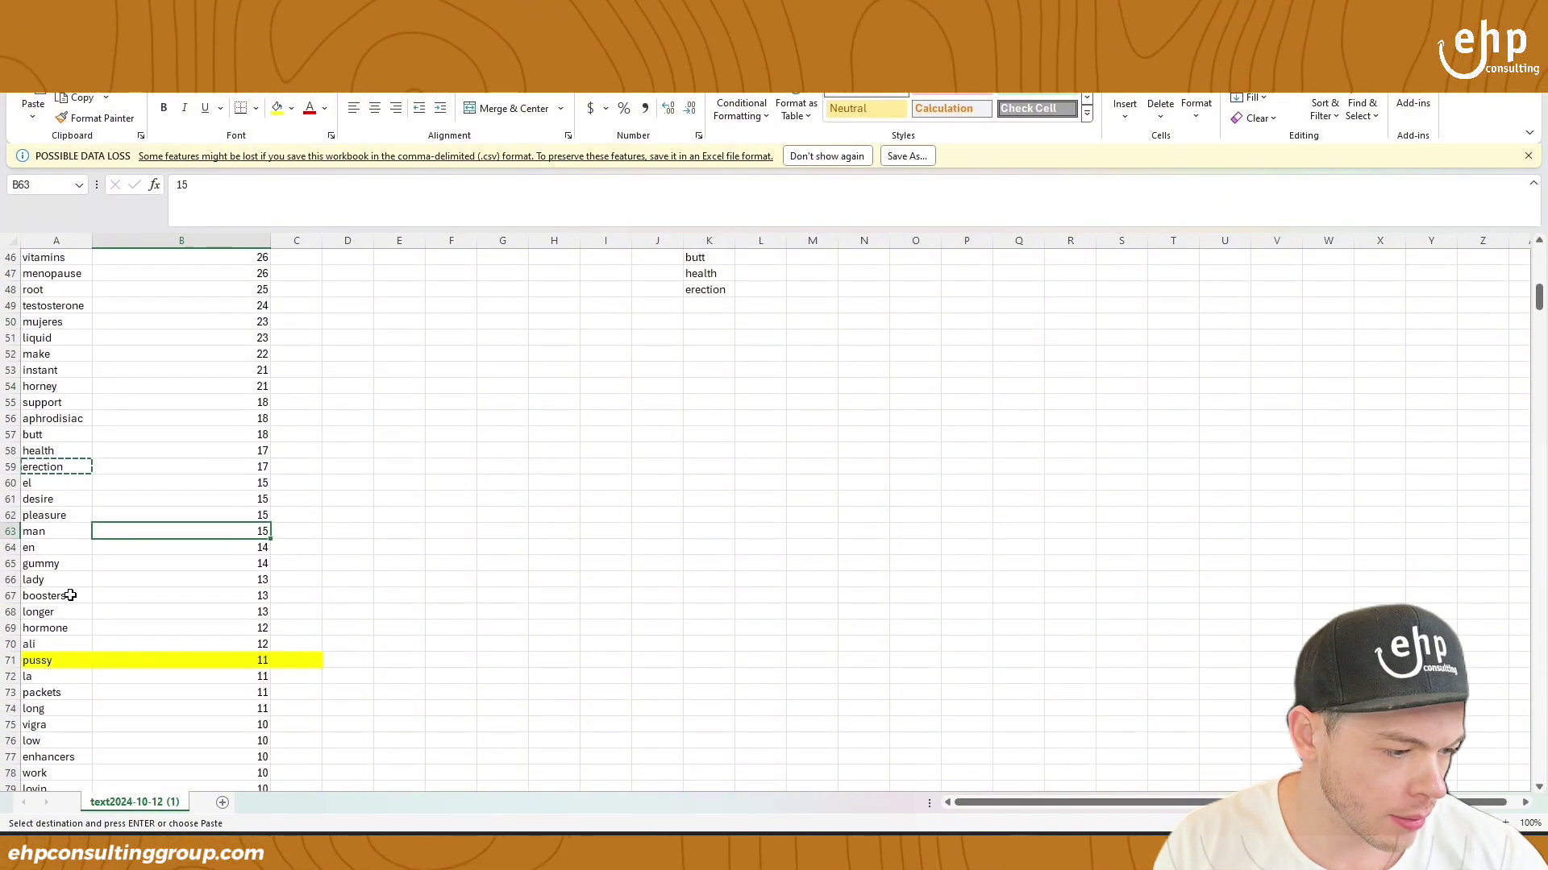
pyautogui.click(71, 596)
pyautogui.moveTo(70, 603); pyautogui.dragTo(67, 644)
pyautogui.hotkey('ctrl', 'c')
pyautogui.click(708, 305)
pyautogui.hotkey('ctrl', 'v')
# Copy the keyword block from long down to damiana into column K starting at K53.
pyautogui.scroll(-4, 105, 588)
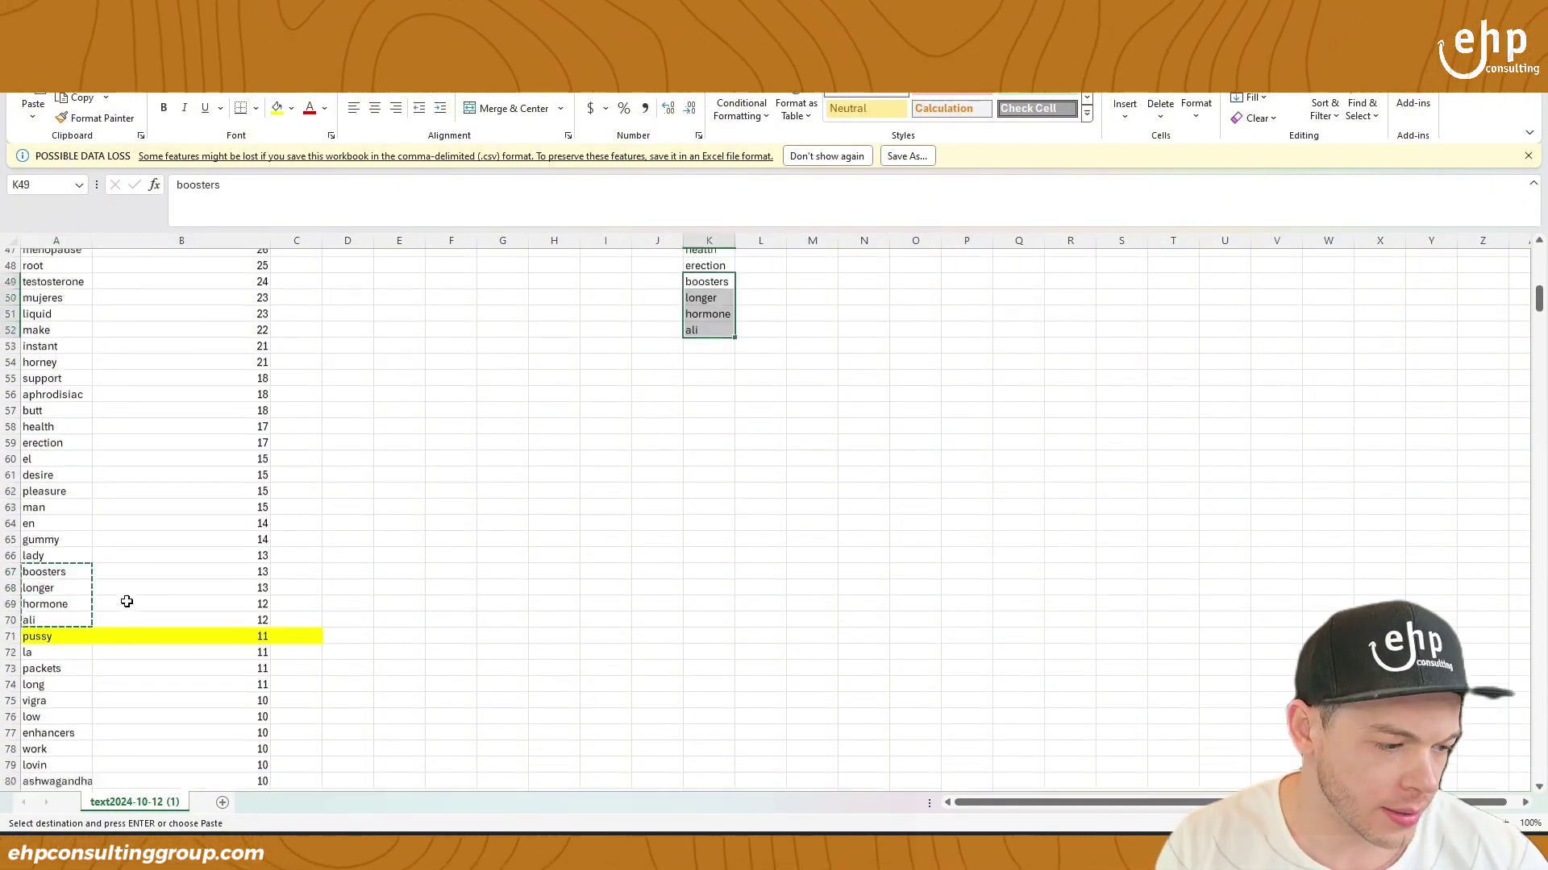
pyautogui.click(80, 567)
pyautogui.moveTo(58, 511); pyautogui.dragTo(81, 721)
pyautogui.scroll(10, 615, 542)
pyautogui.click(714, 489)
pyautogui.hotkey('ctrl', 'v')
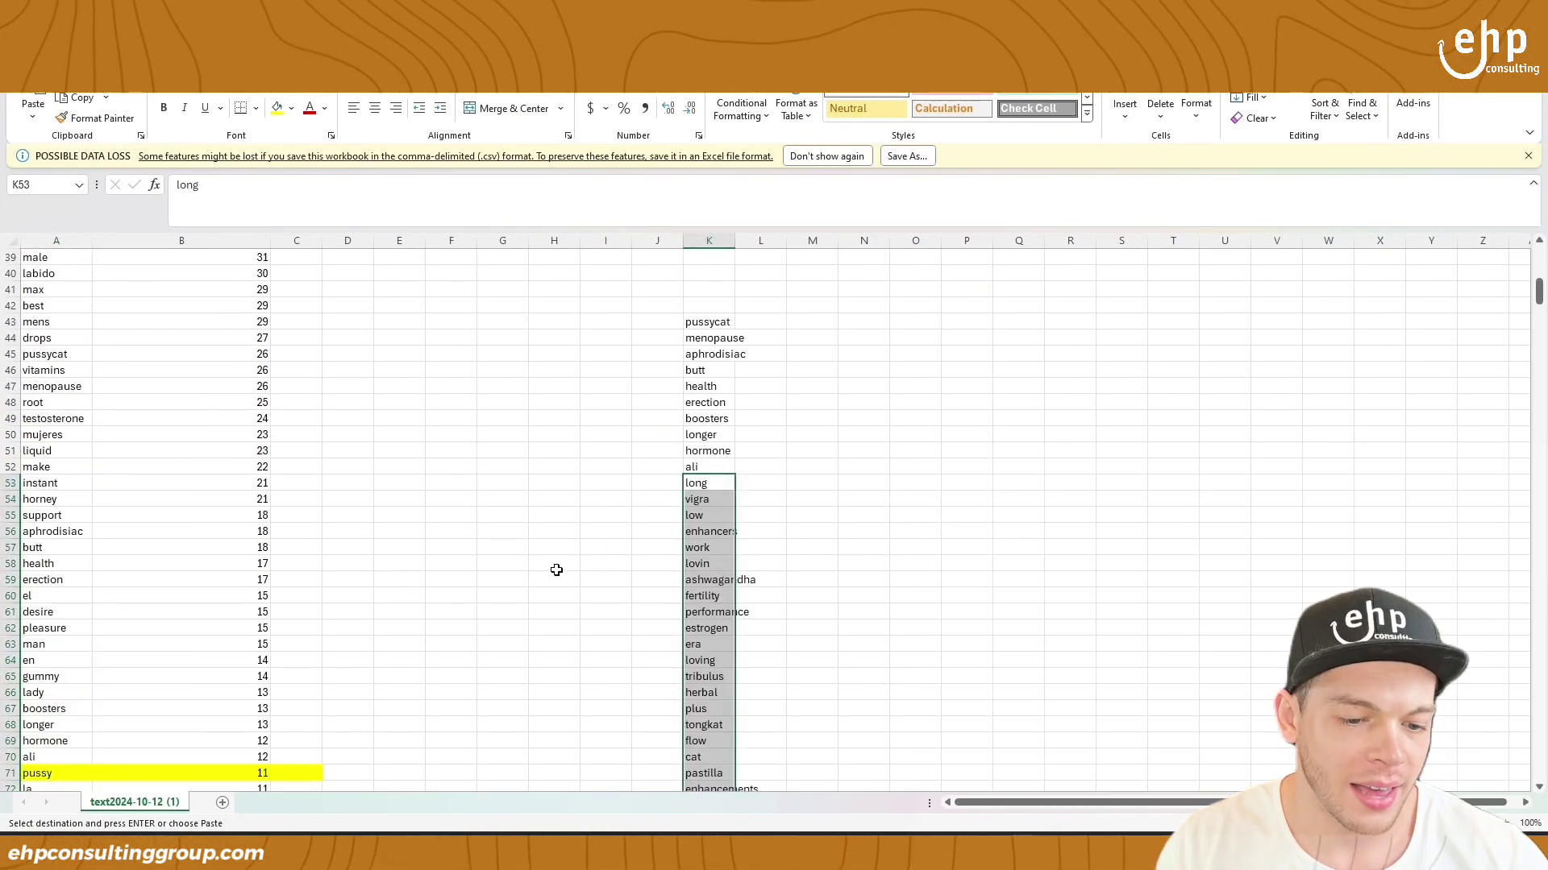
# Highlight the viagras row A98:B98 yellow.
pyautogui.scroll(-9, 311, 580)
pyautogui.scroll(-7, 153, 613)
pyautogui.click(48, 515)
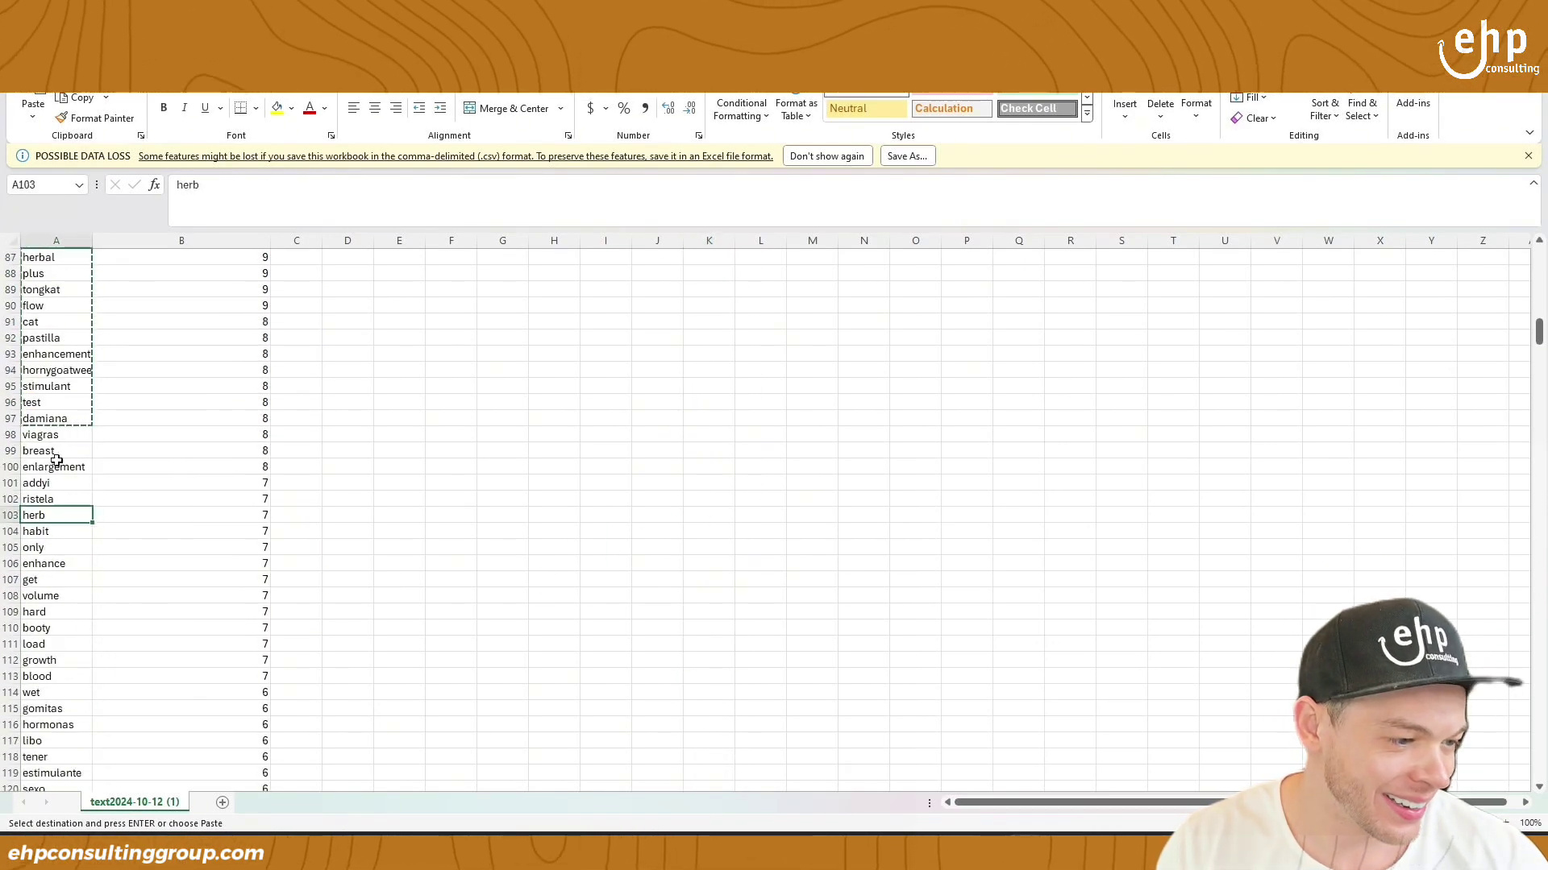
pyautogui.moveTo(41, 434); pyautogui.dragTo(185, 435)
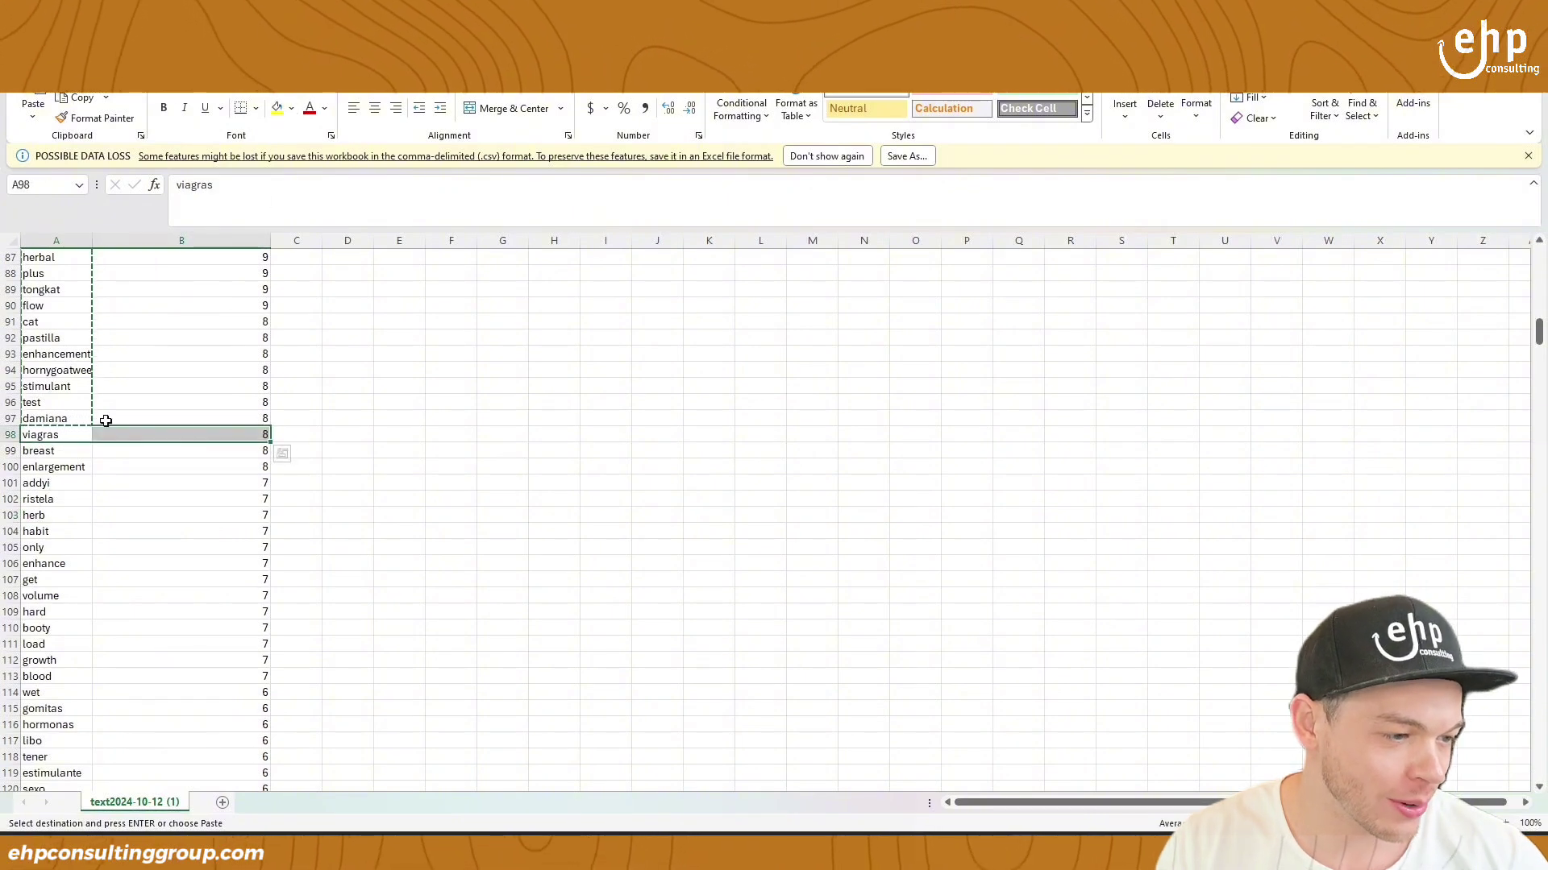
pyautogui.click(276, 107)
# Append the 22 keywords from breast downward to the column K list at K77.
pyautogui.moveTo(61, 450); pyautogui.dragTo(65, 791)
pyautogui.hotkey('ctrl', 'c')
pyautogui.scroll(8, 628, 511)
pyautogui.click(709, 483)
pyautogui.hotkey('ctrl', 'v')
# Move the column K keyword list up so it starts at K34.
pyautogui.scroll(7, 752, 344)
pyautogui.moveTo(708, 278); pyautogui.dragTo(705, 753)
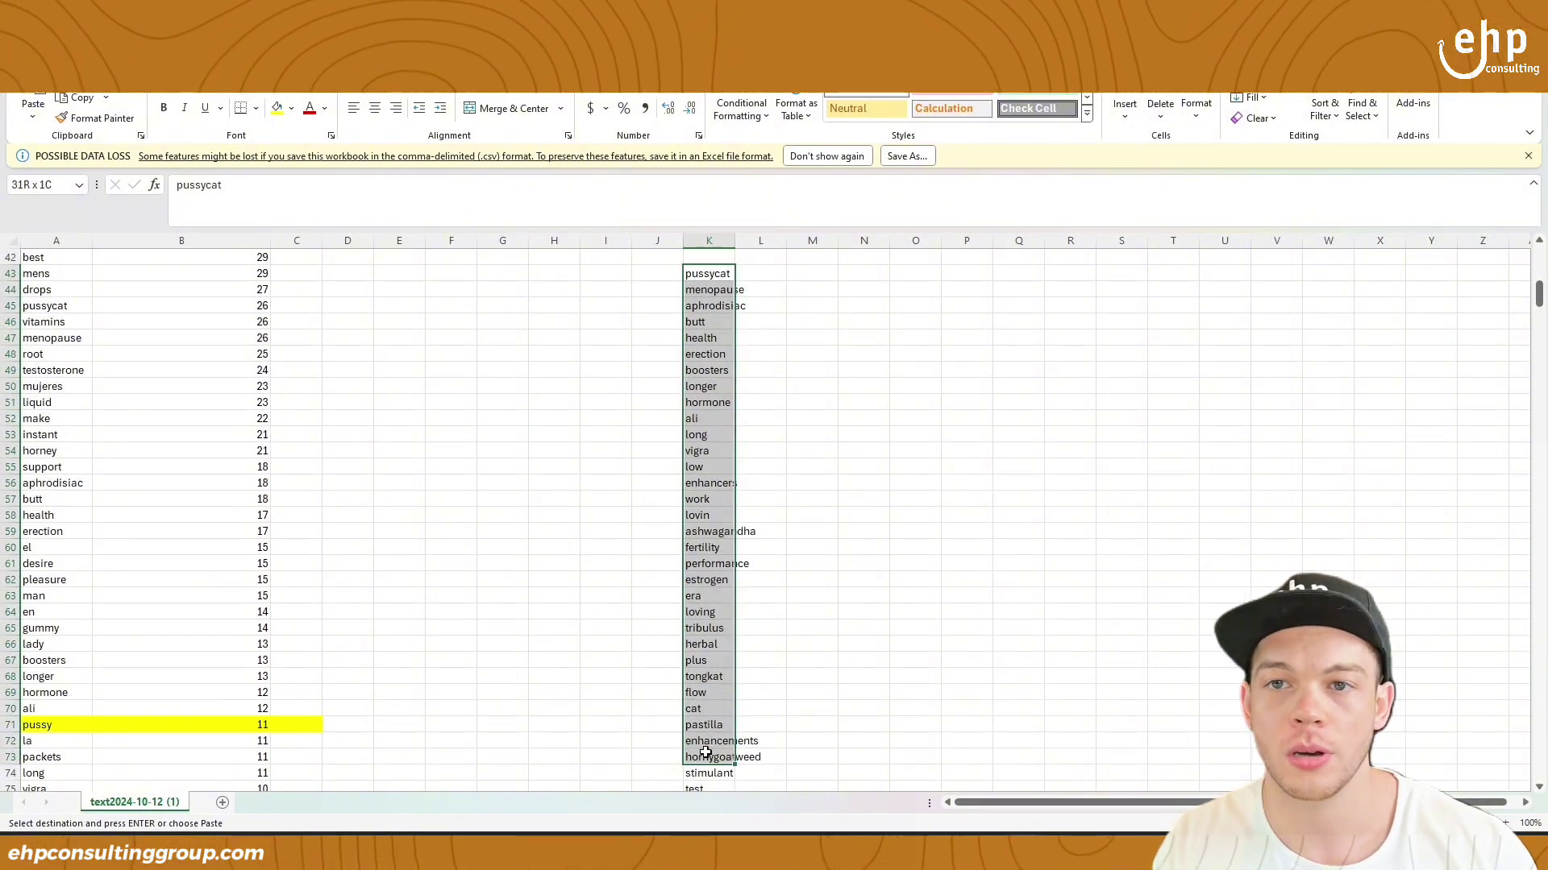
pyautogui.moveTo(705, 753); pyautogui.dragTo(717, 786)
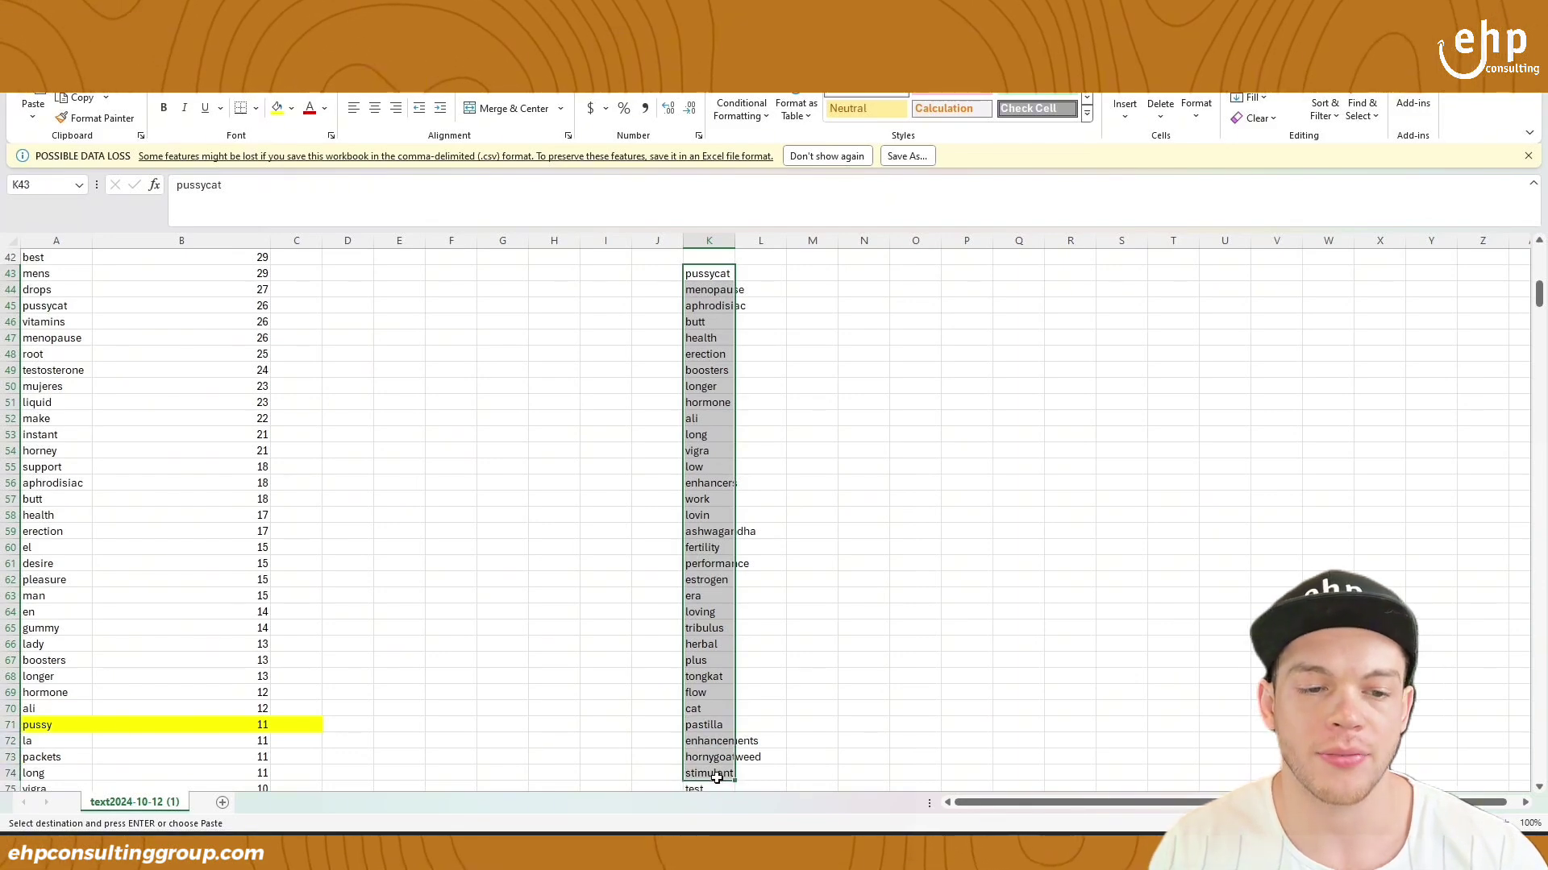
pyautogui.scroll(-1, 771, 470)
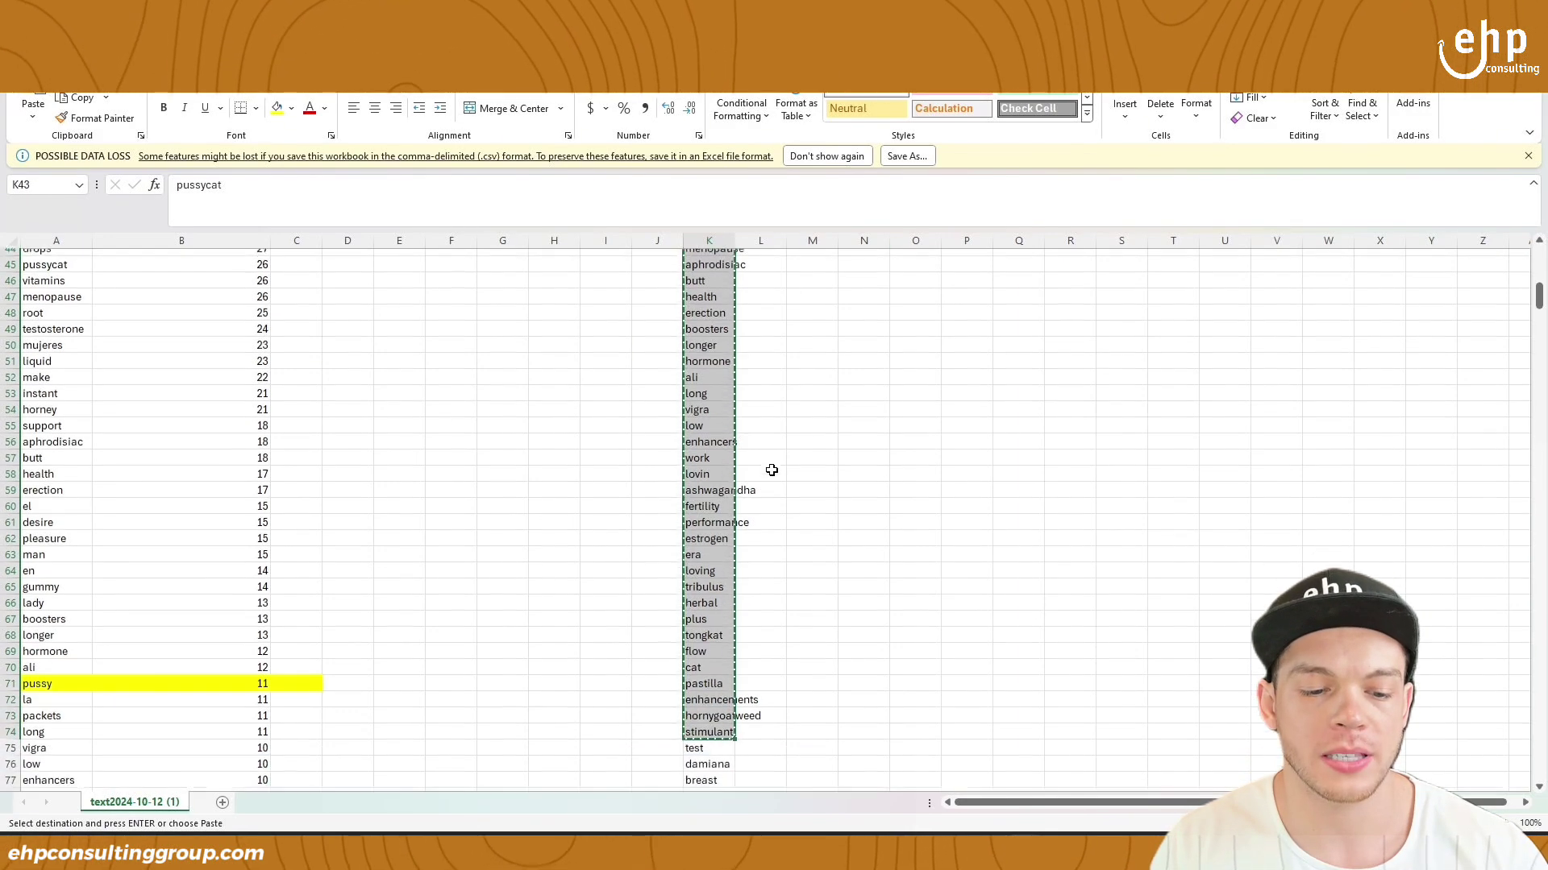
pyautogui.scroll(1, 771, 470)
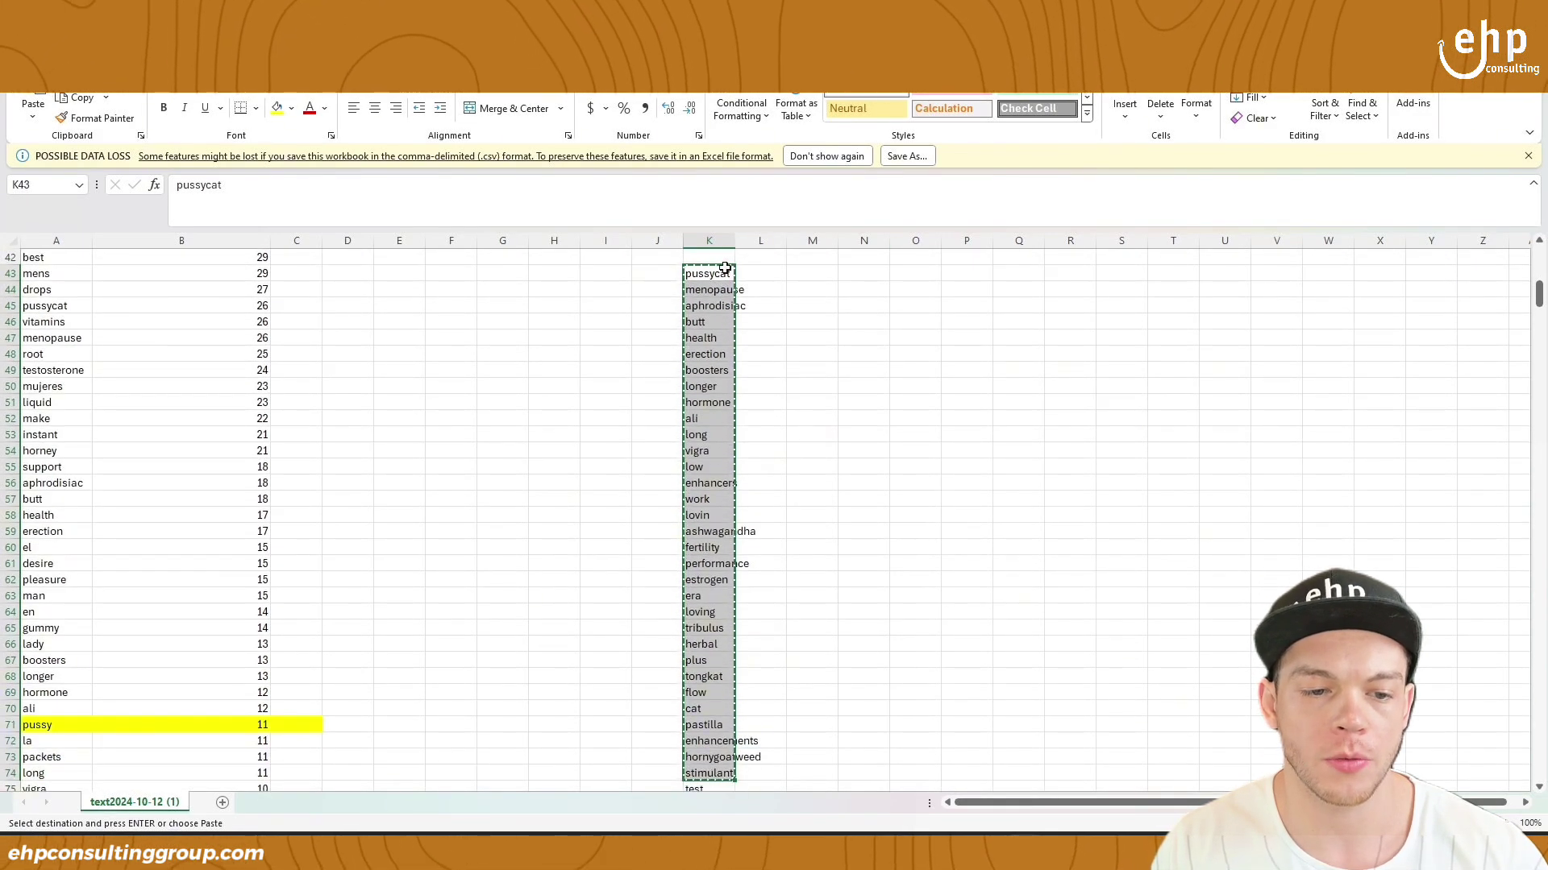
pyautogui.moveTo(725, 269); pyautogui.dragTo(705, 749)
pyautogui.scroll(5, 744, 486)
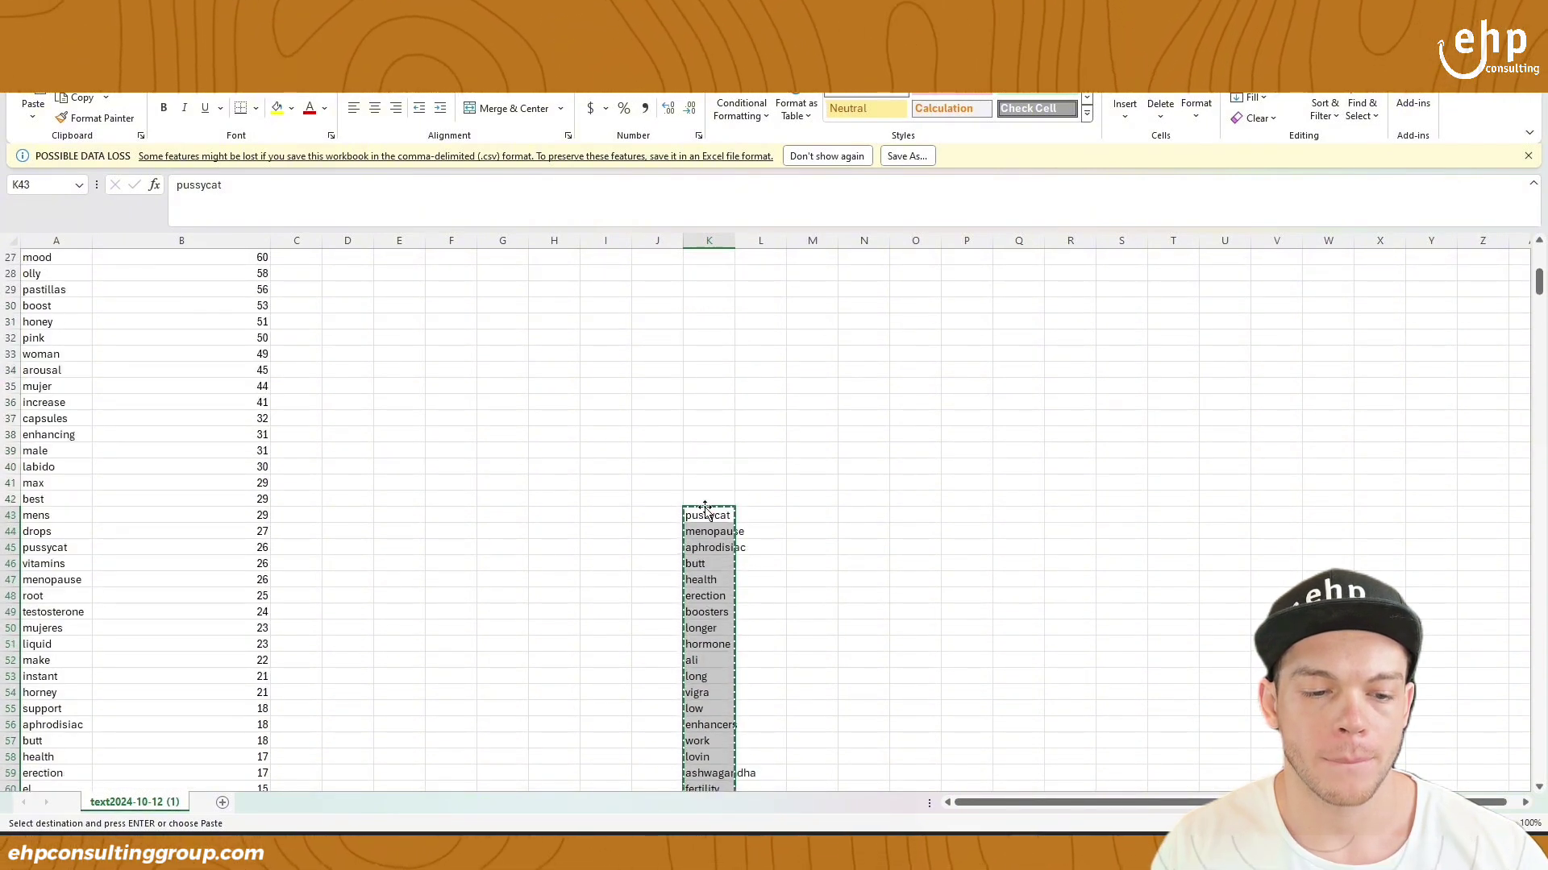
pyautogui.moveTo(706, 511); pyautogui.dragTo(702, 367)
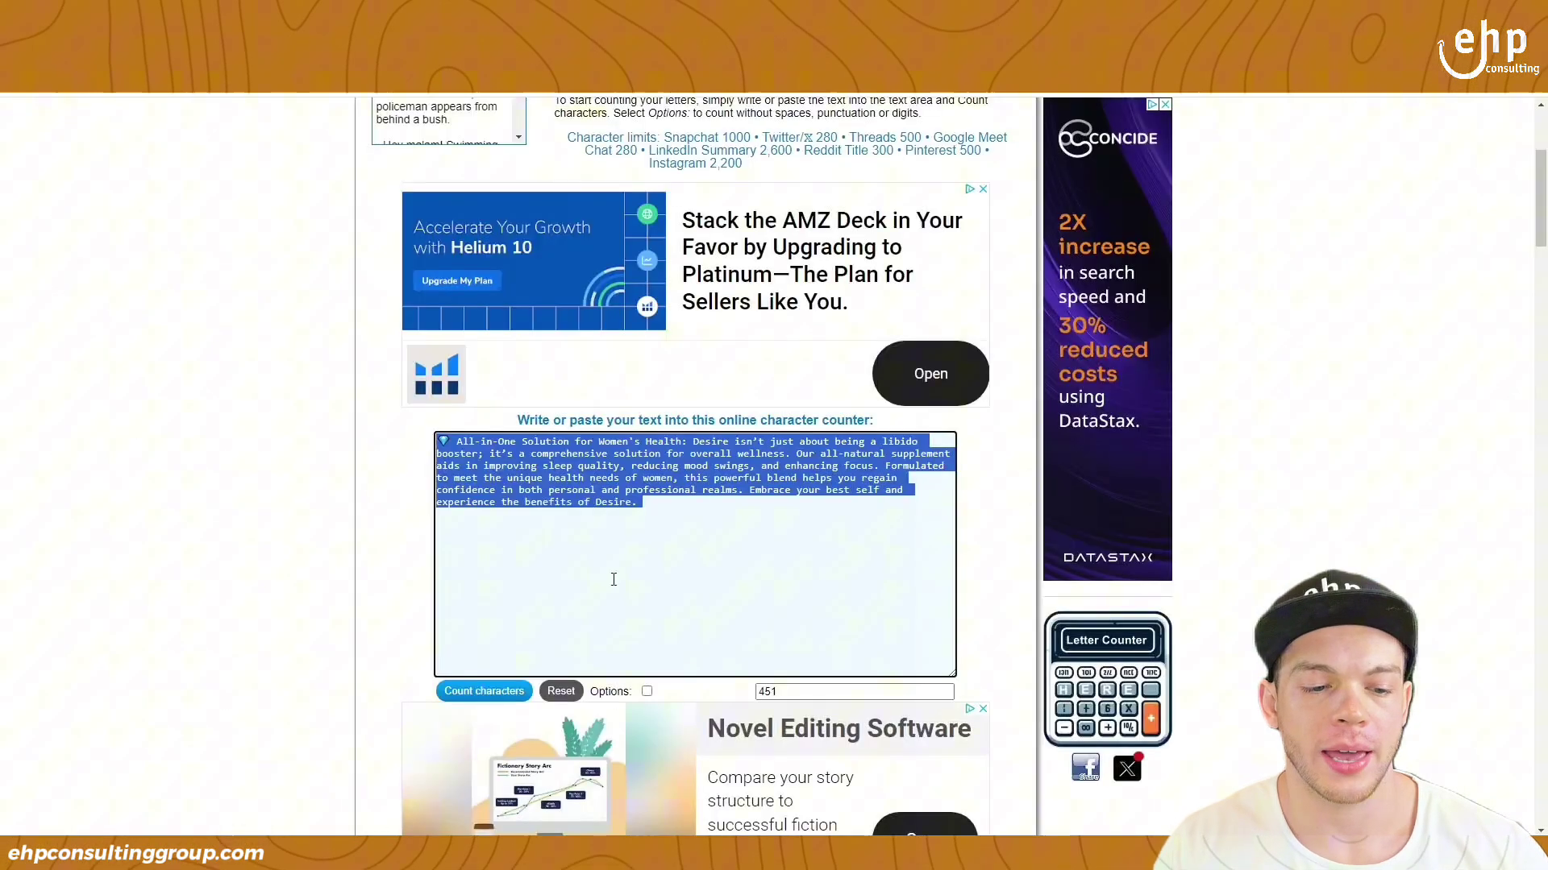
# Clear the character counter and paste in the English keyword list.
pyautogui.moveTo(682, 520); pyautogui.dragTo(385, 436)
pyautogui.press('BackSpace')
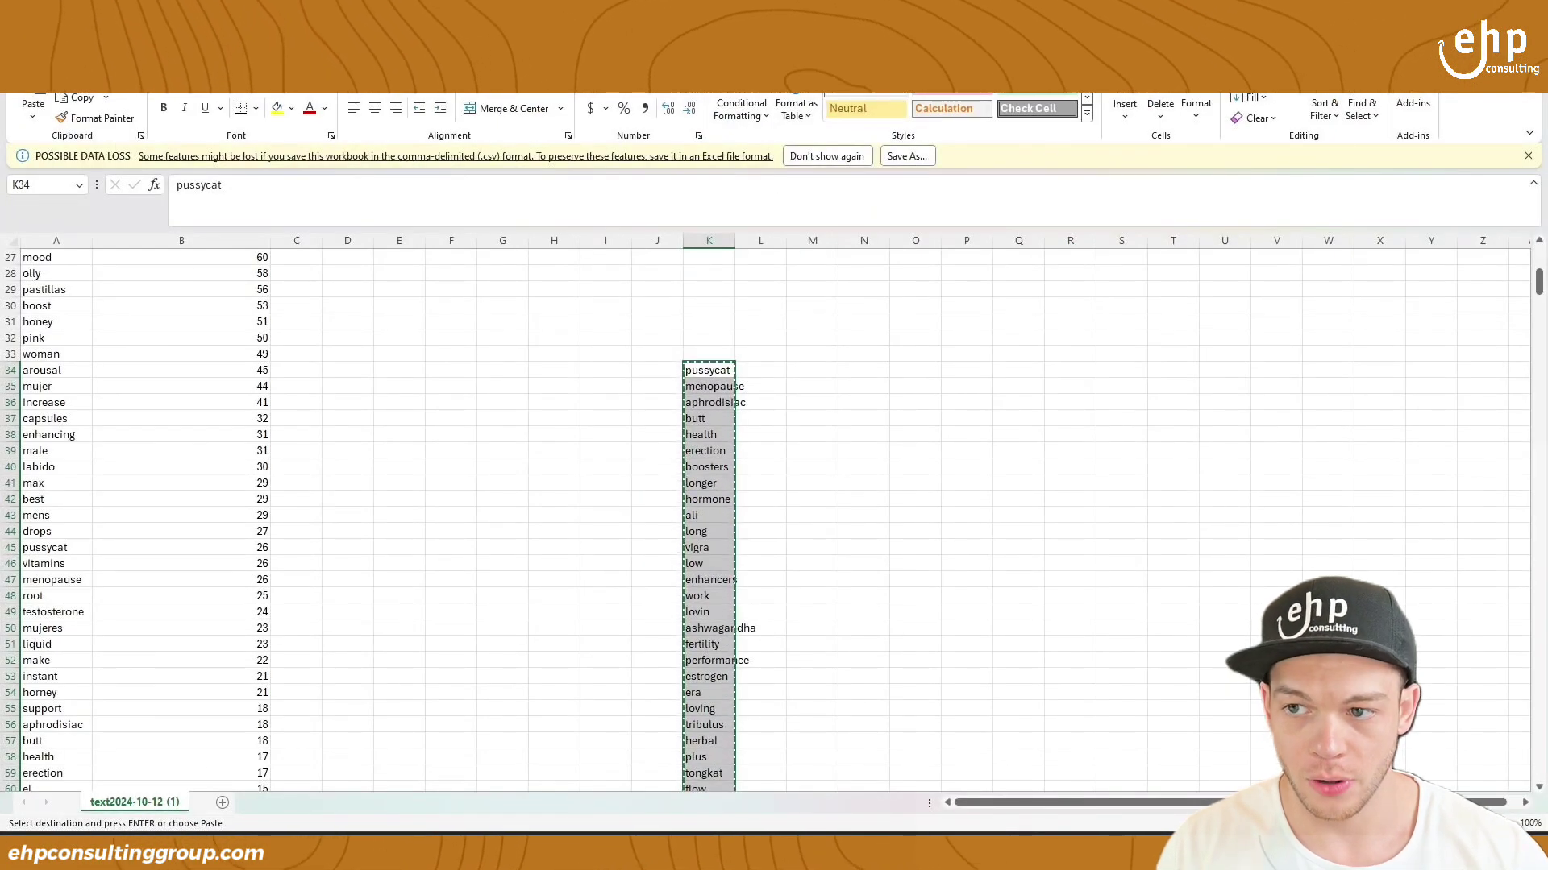
pyautogui.hotkey('alt', 'Tab')
pyautogui.hotkey('ctrl', 'v')
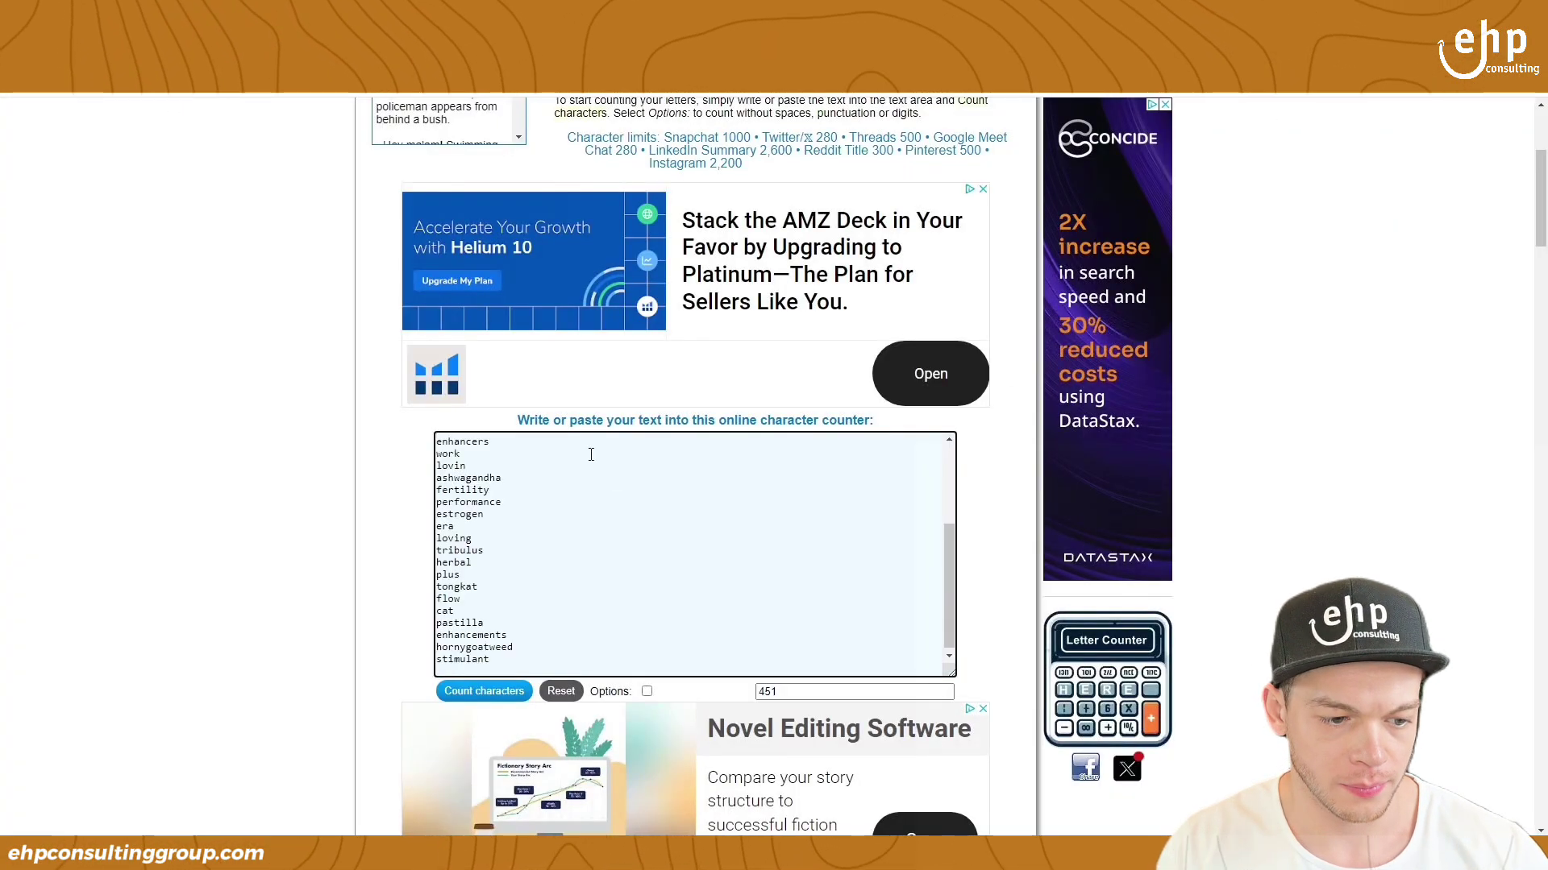
pyautogui.rightClick(591, 460)
pyautogui.click(620, 609)
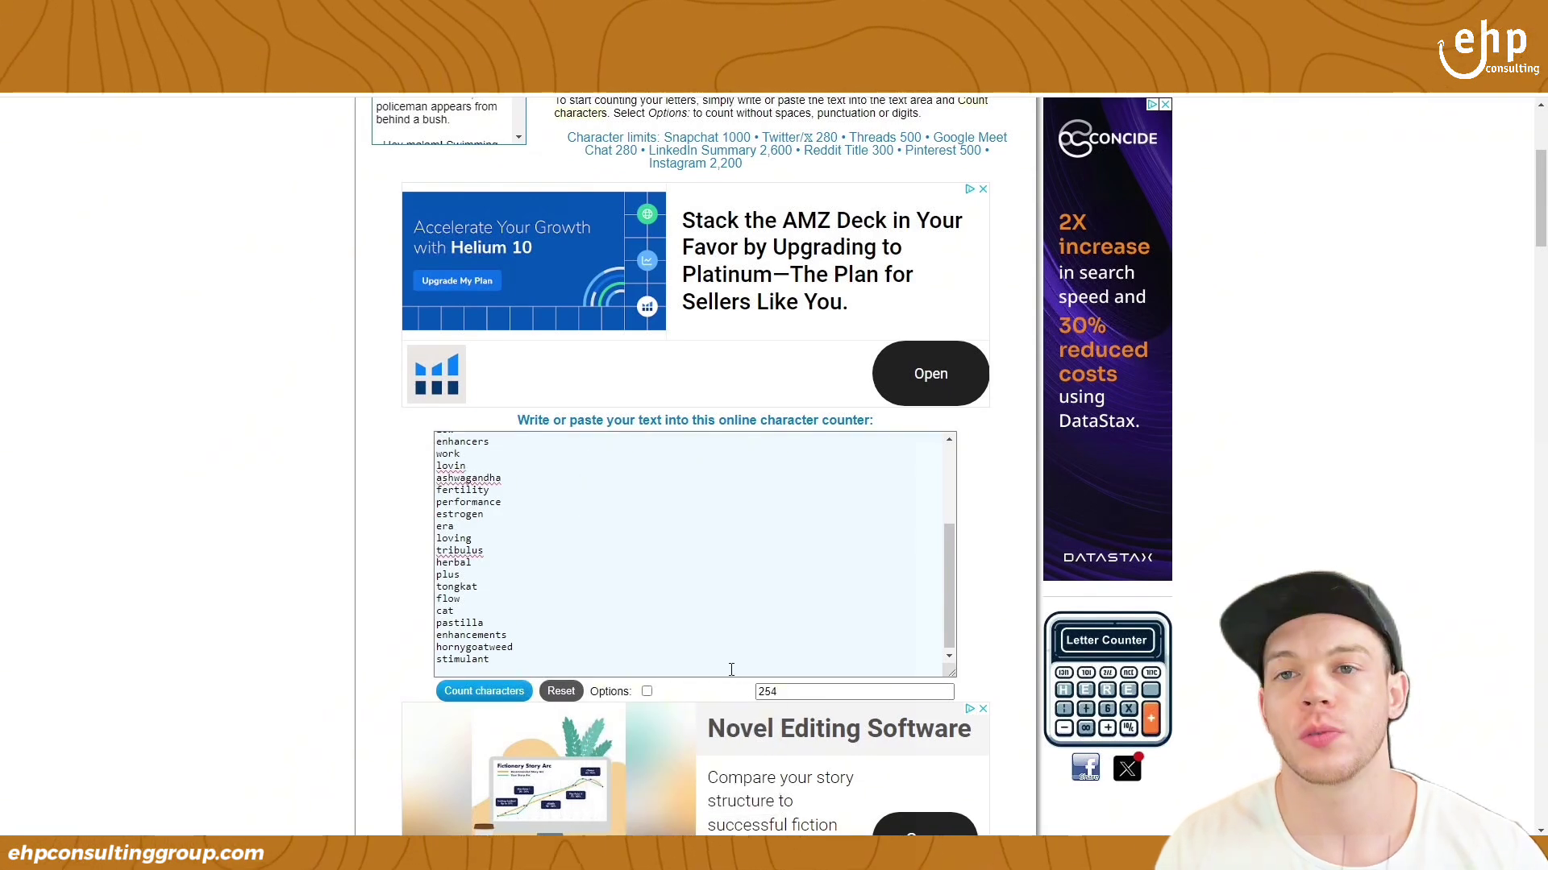
# Delete the last word stimulant and recount, bringing the list to 243 characters.
pyautogui.moveTo(701, 669); pyautogui.dragTo(434, 667)
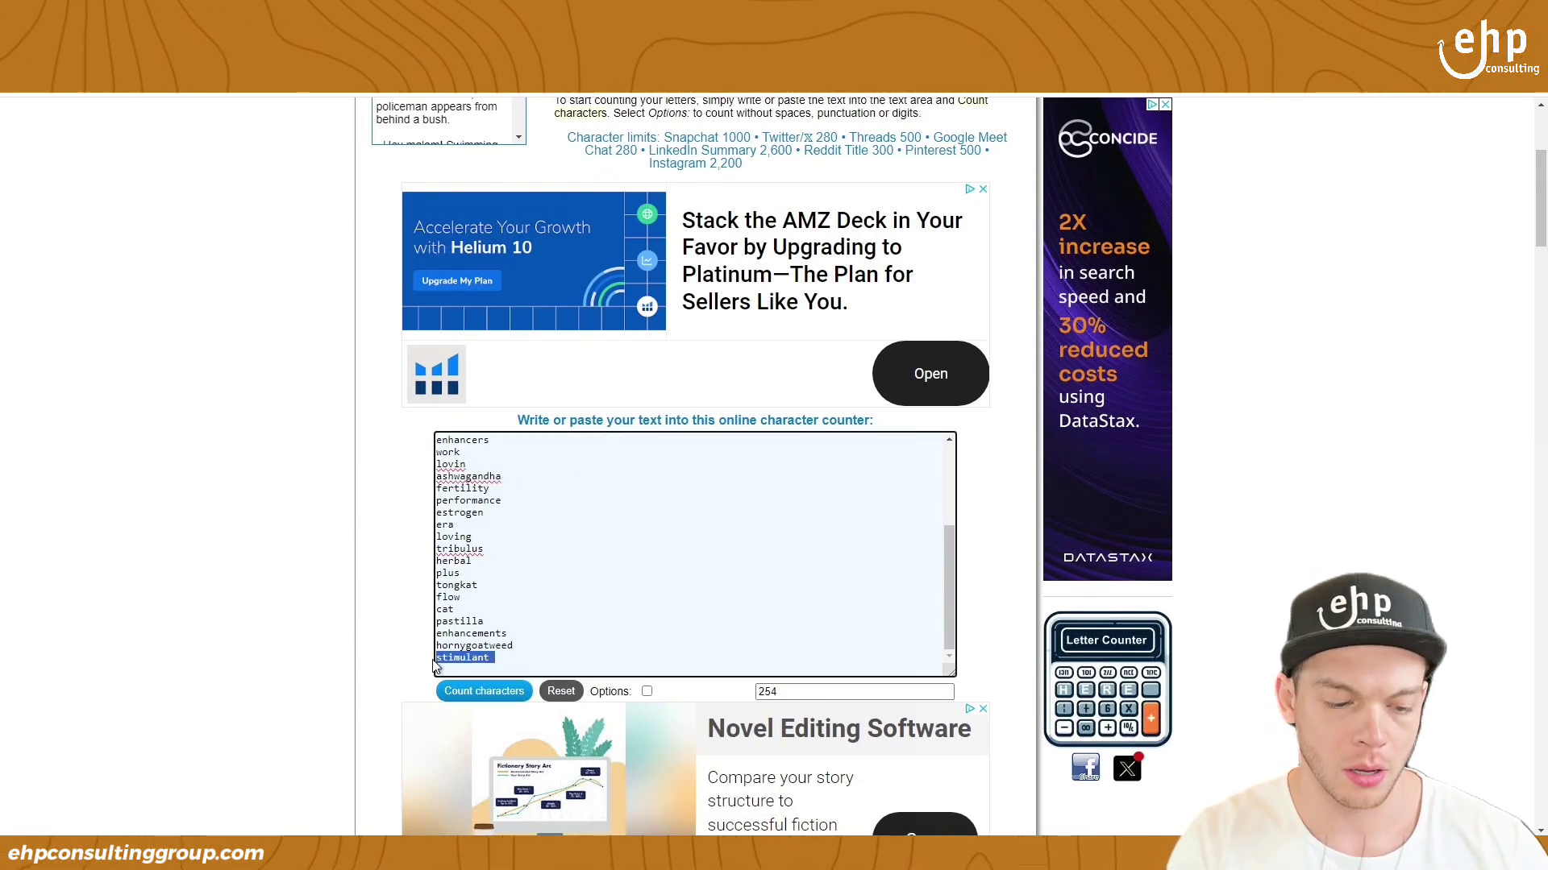
pyautogui.press('BackSpace')
pyautogui.press('BackSpace')
pyautogui.click(493, 693)
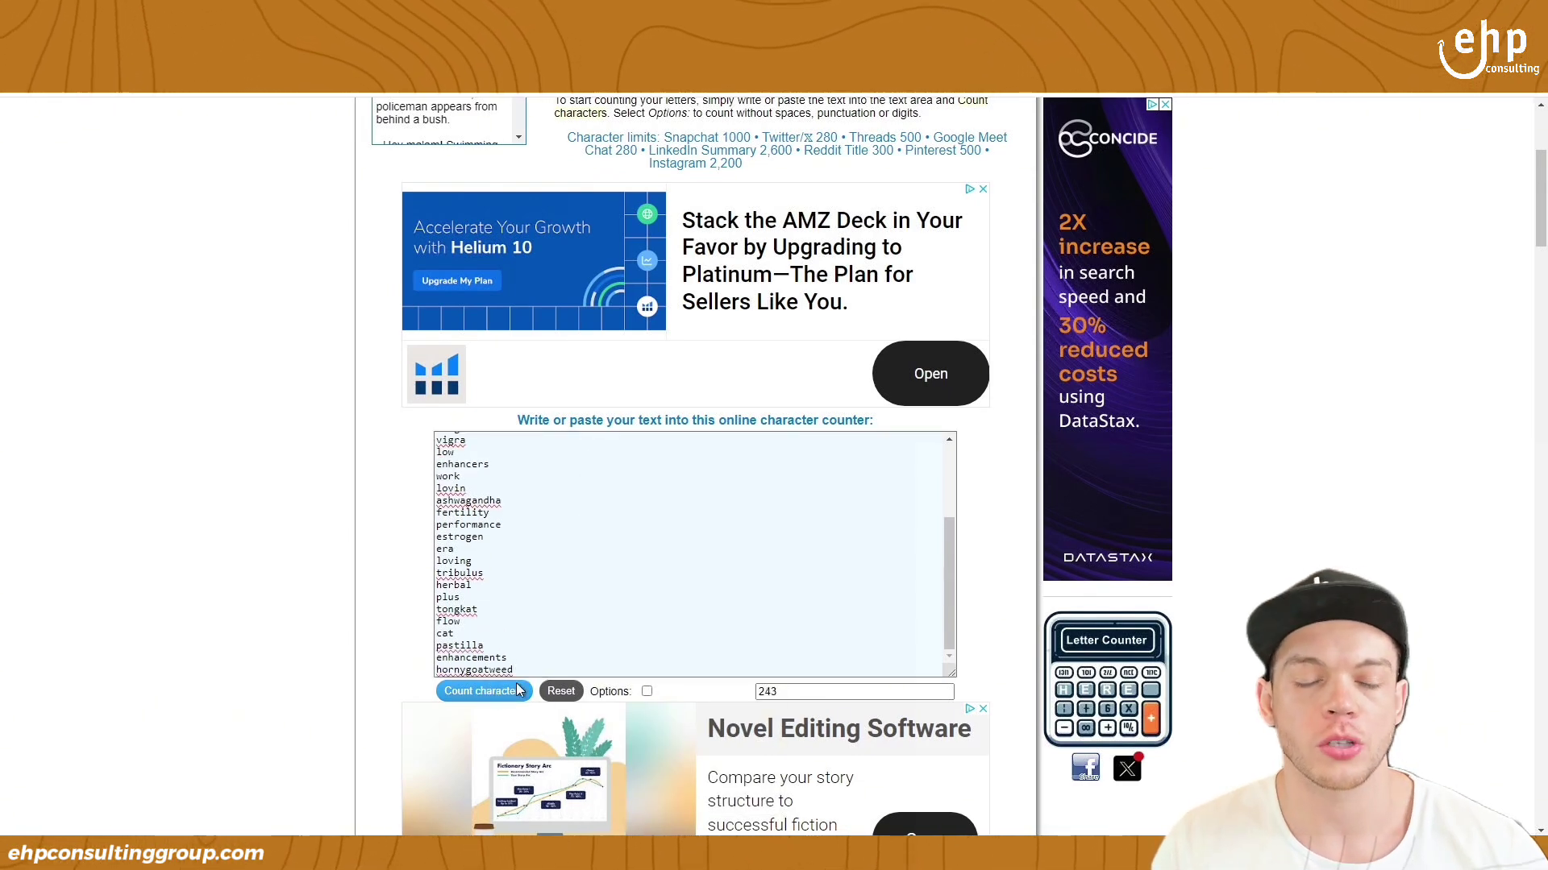
pyautogui.moveTo(528, 667); pyautogui.dragTo(886, 355)
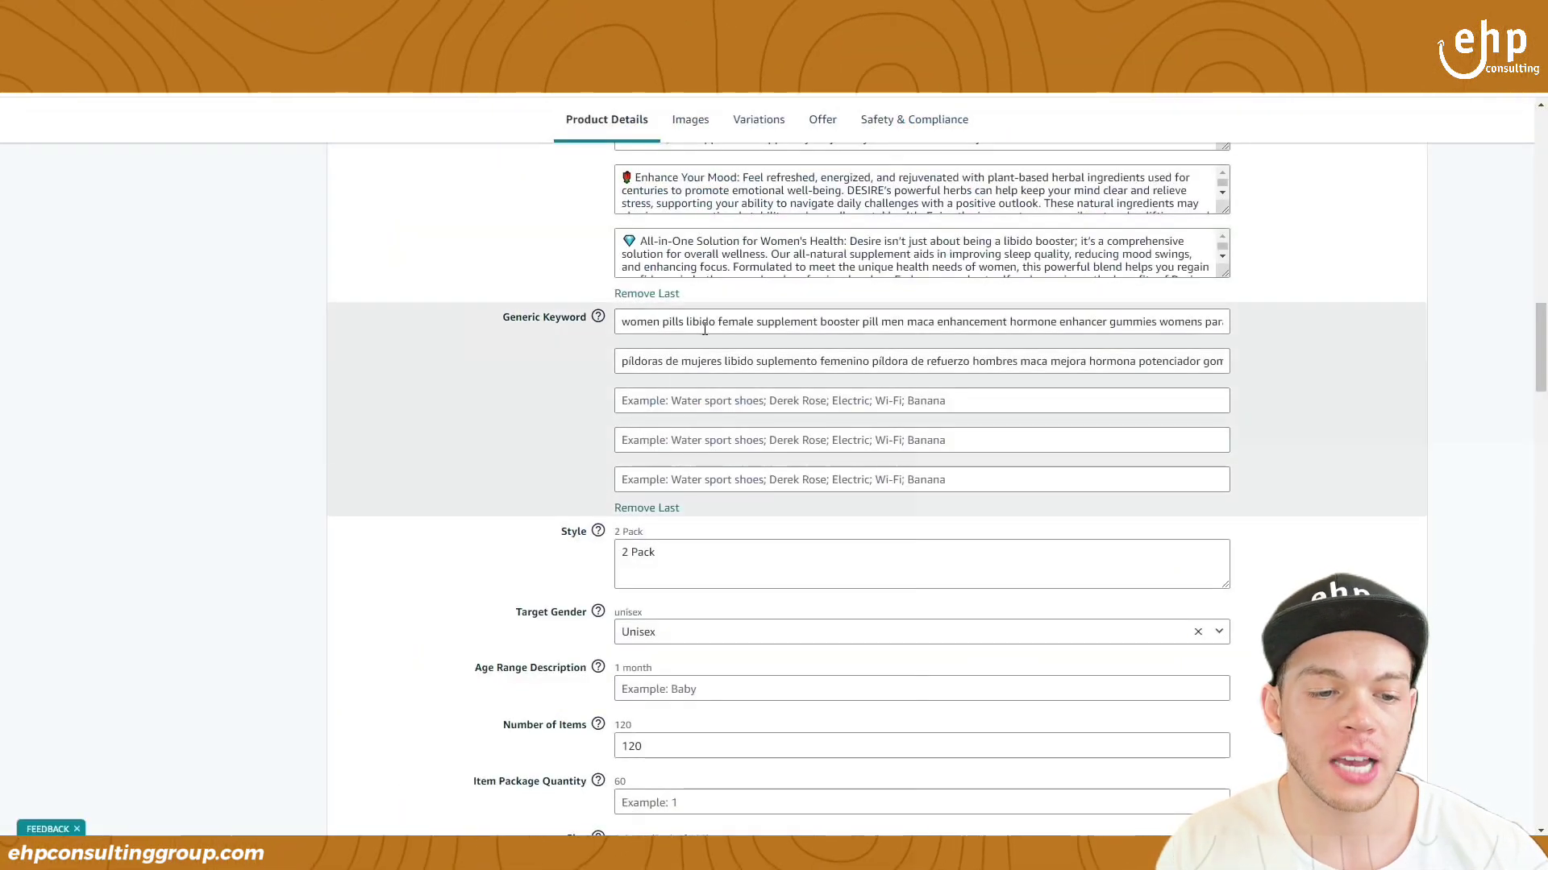
# Replace the first Generic Keyword field with the English list and search 'google translate english to spanish'.
pyautogui.tripleClick(704, 329)
pyautogui.hotkey('ctrl', 'v')
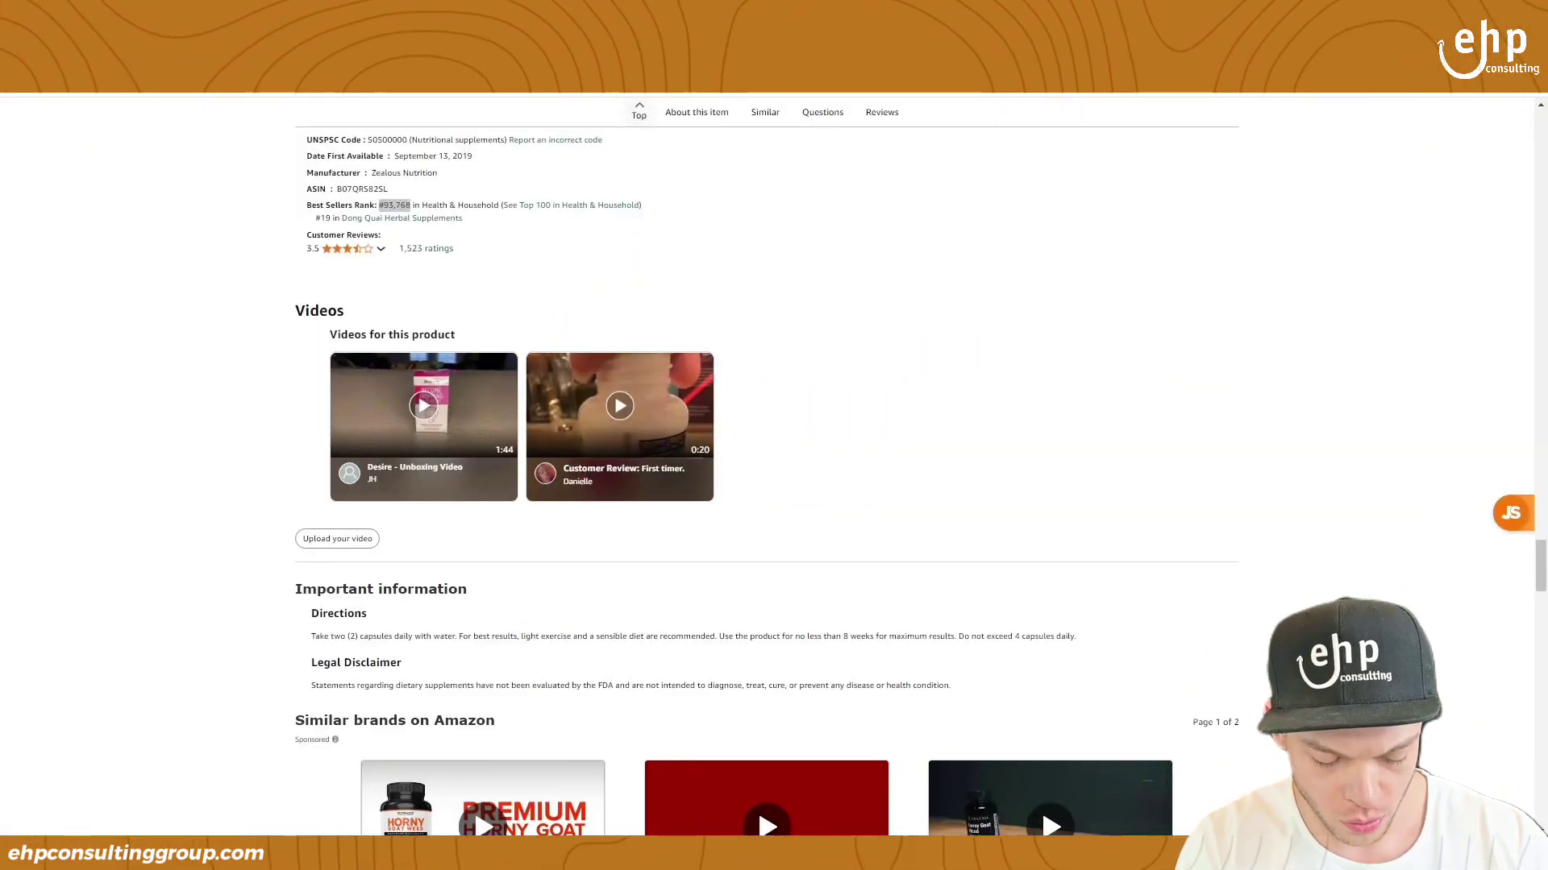
pyautogui.hotkey('ctrl', 'l')
pyautogui.write('google translate english to spanish')
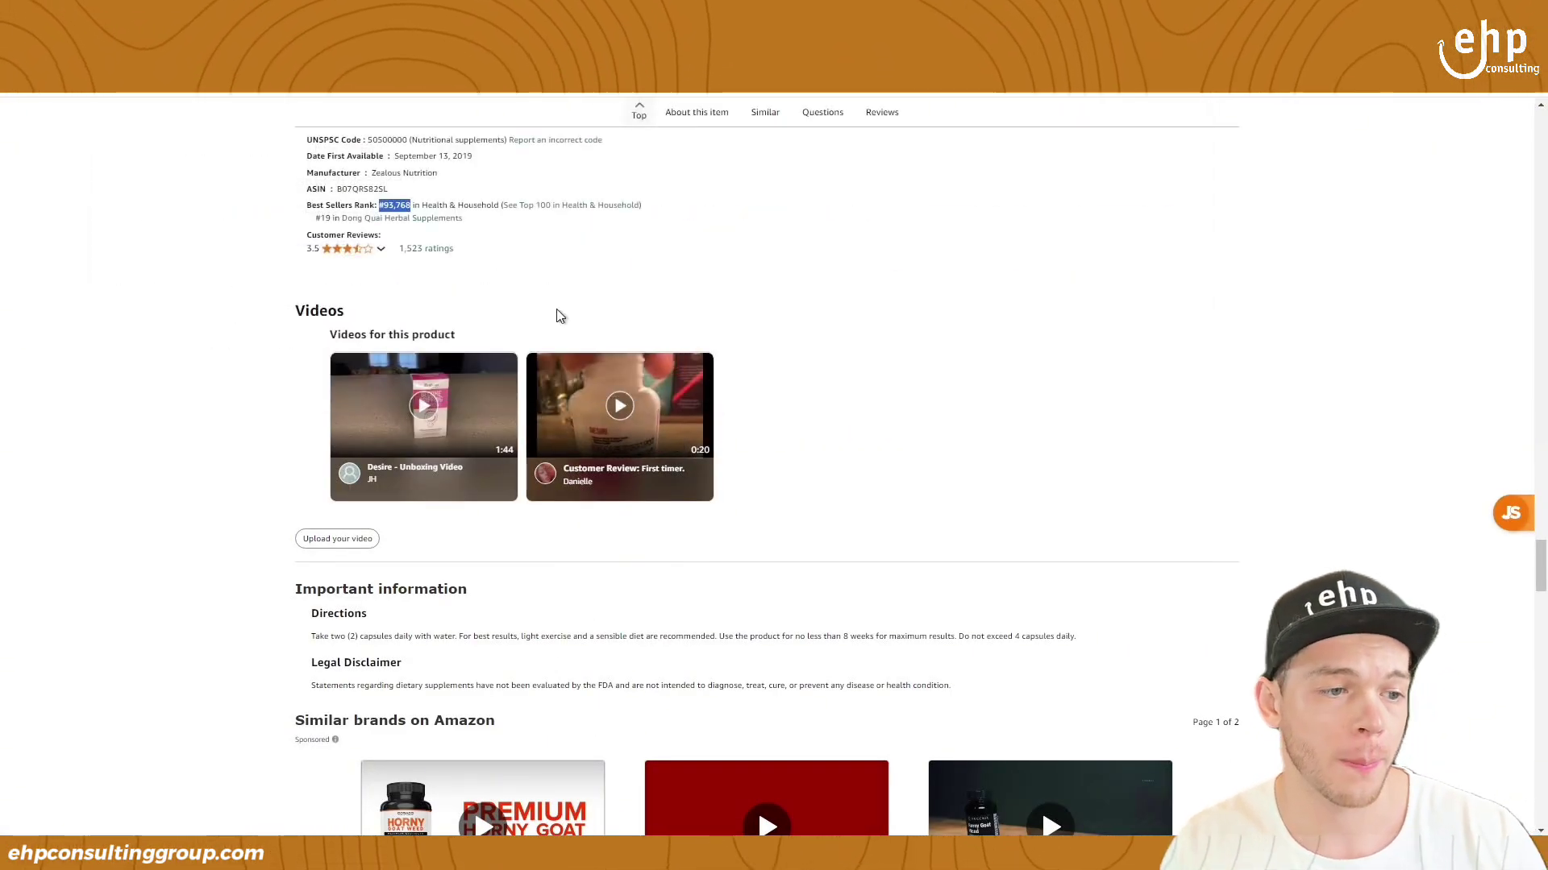
pyautogui.press('Return')
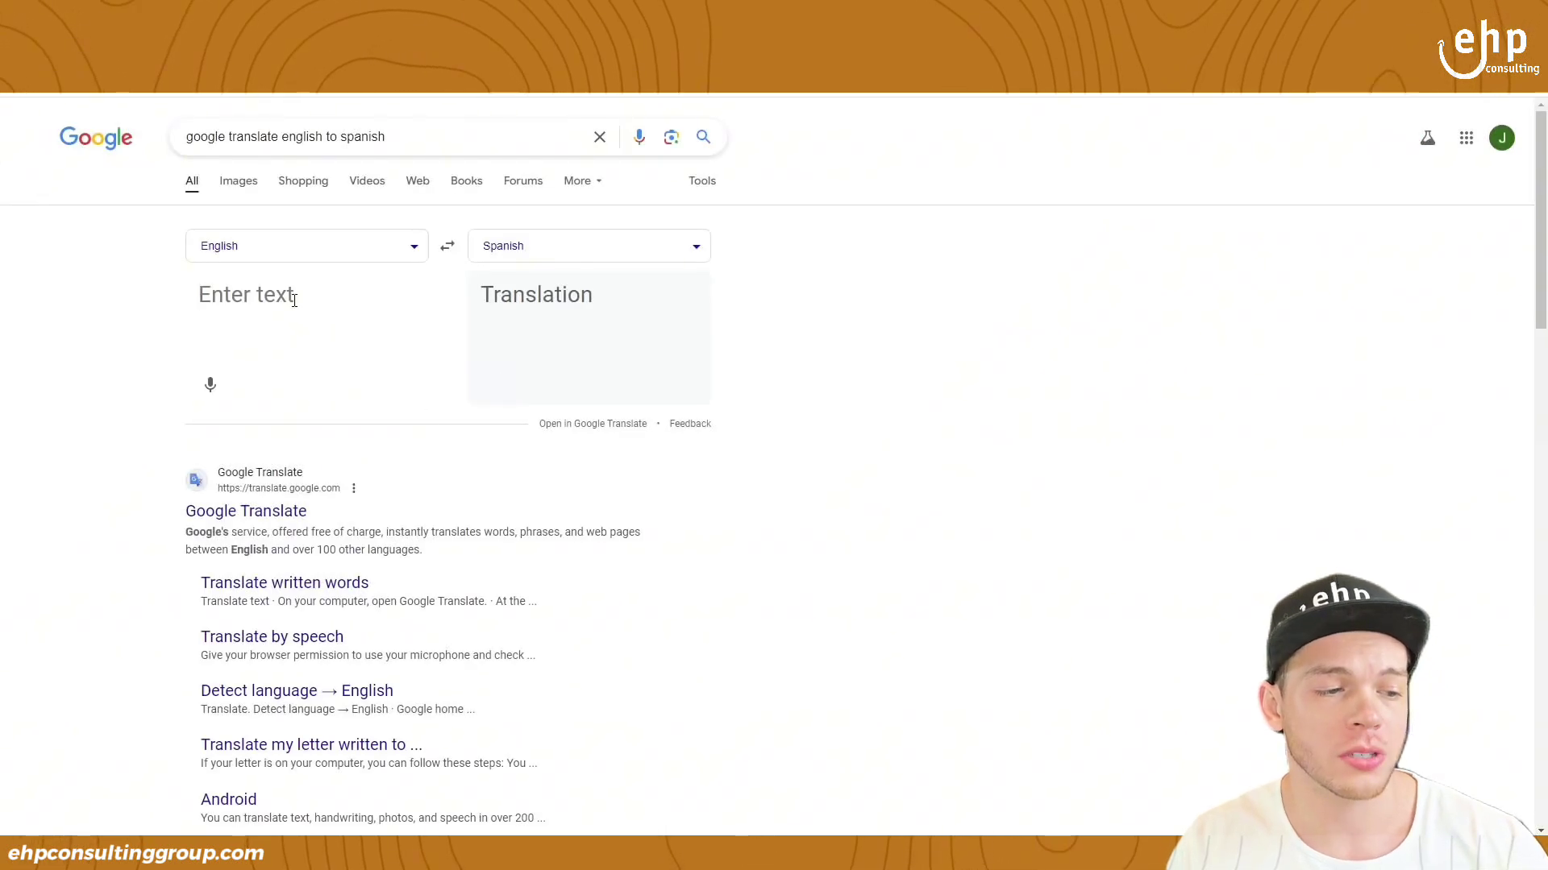
# Translate the English keyword list into Spanish and copy the Spanish translation.
pyautogui.hotkey('ctrl', 'v')
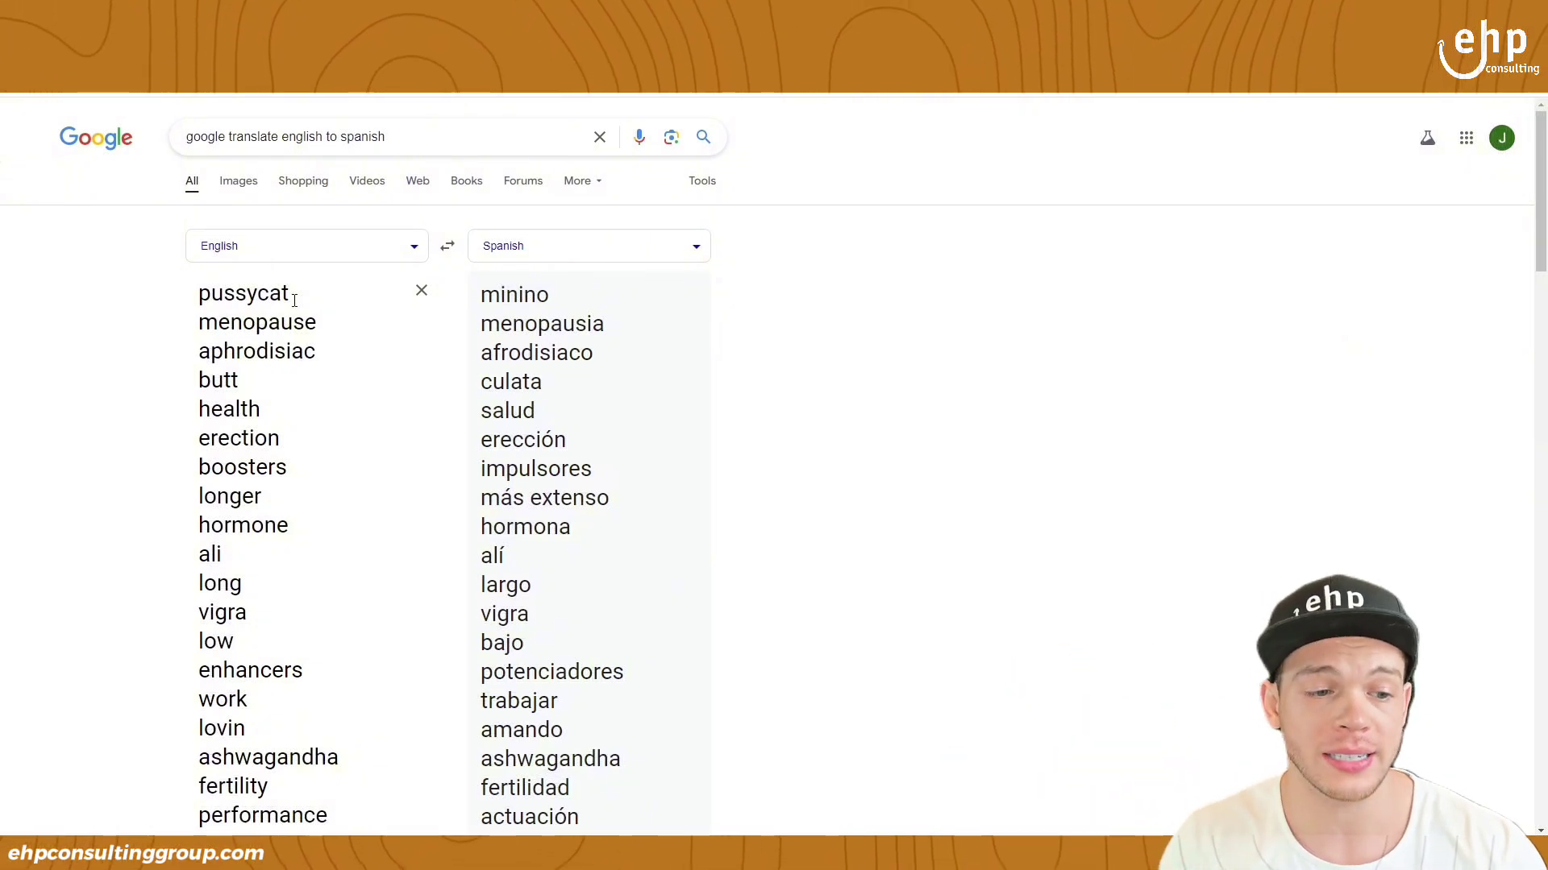
pyautogui.scroll(-8, 788, 433)
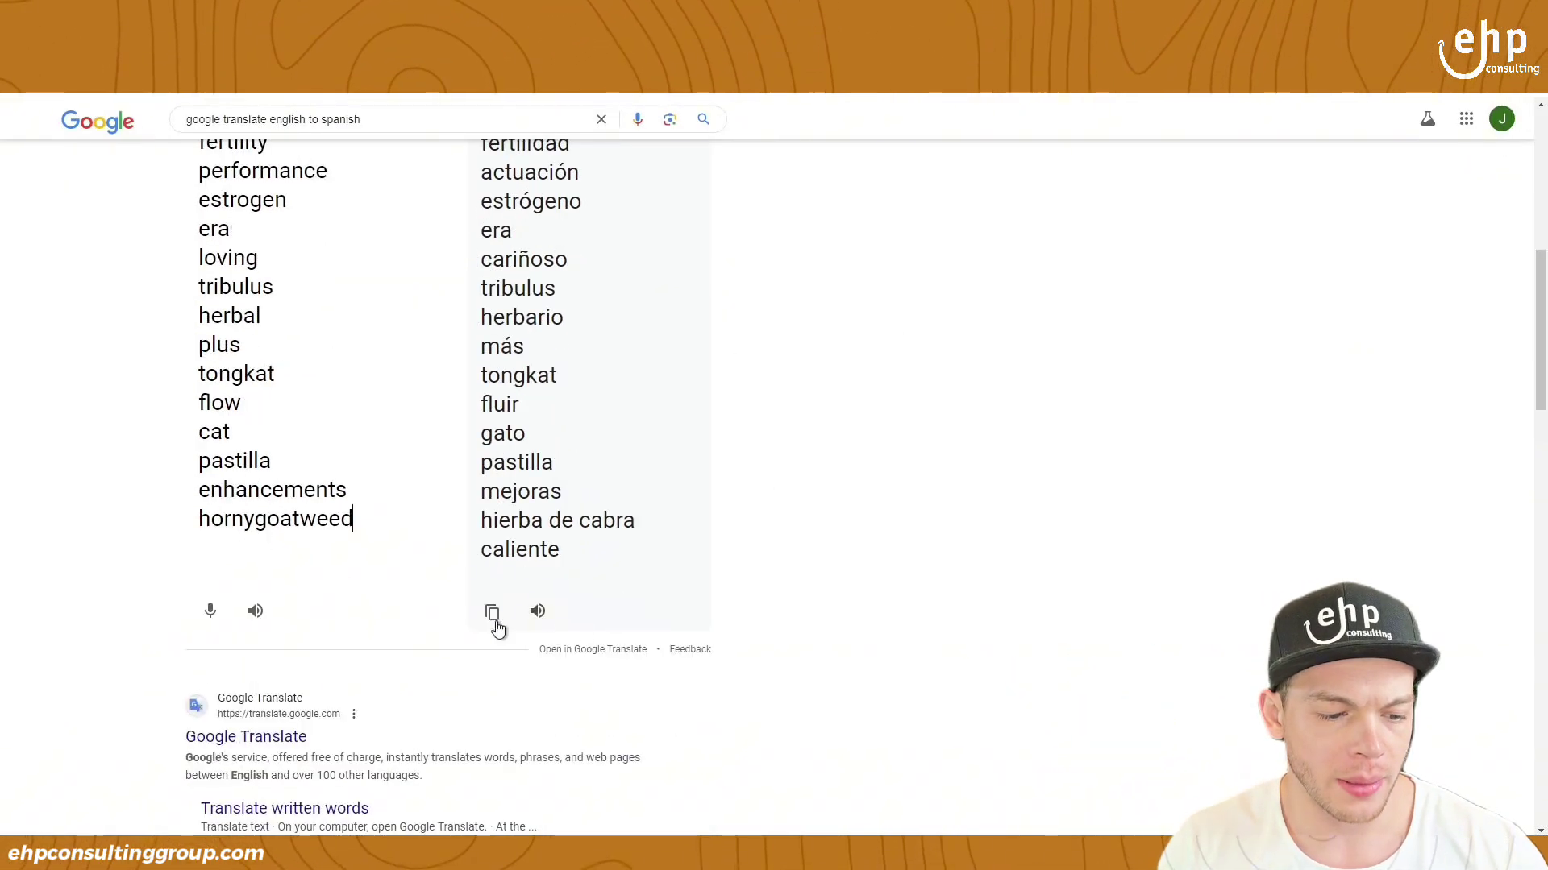
pyautogui.click(493, 614)
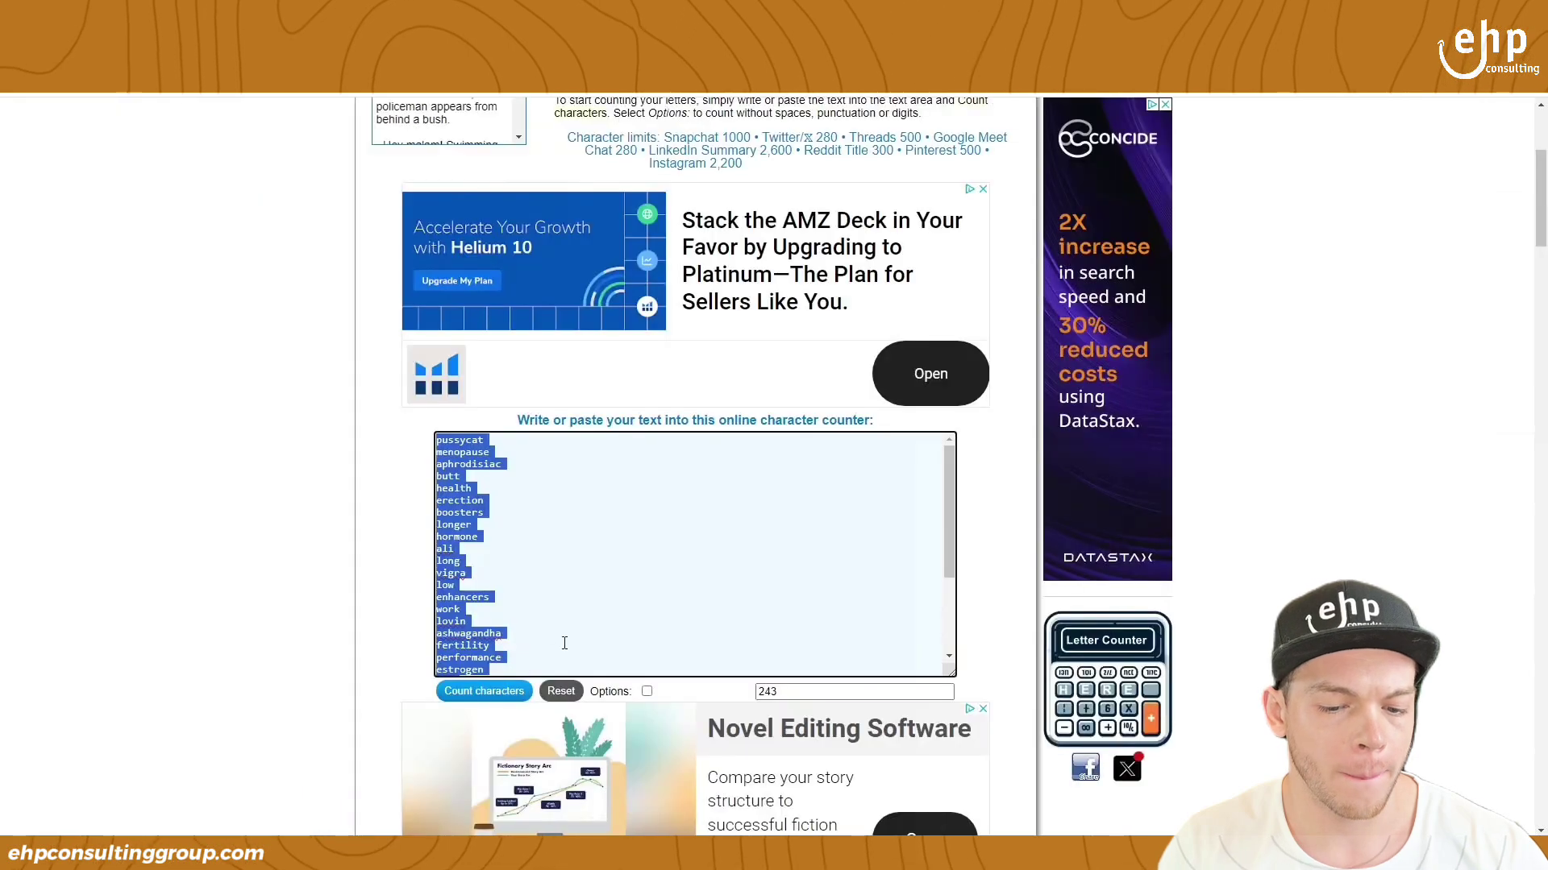
# Replace the counter text with the Spanish keyword list and count it at 272 characters.
pyautogui.scroll(-6, 598, 639)
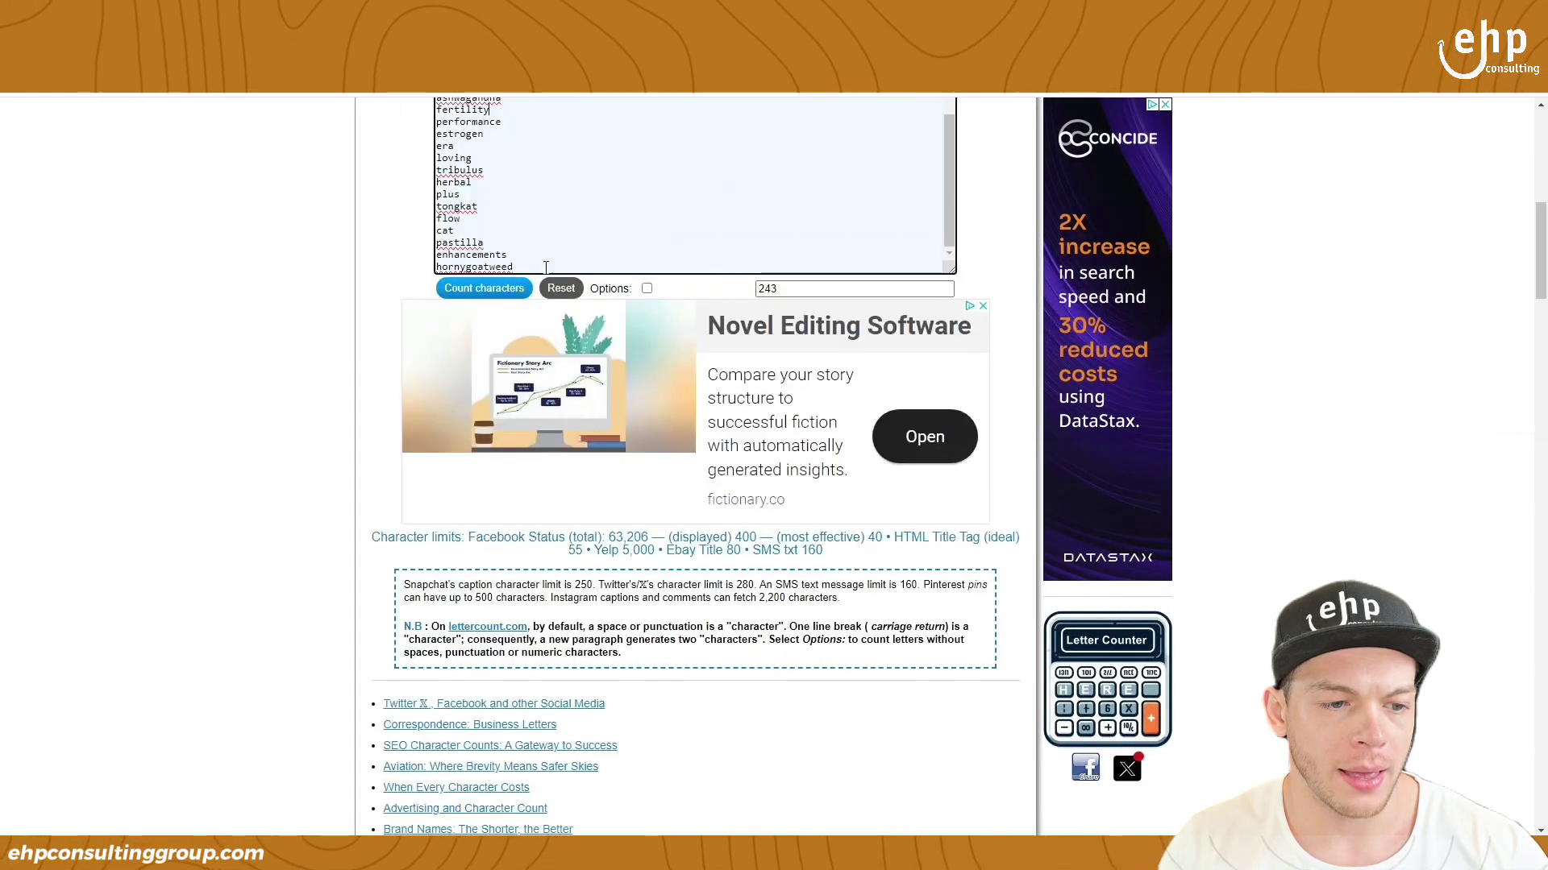
pyautogui.hotkey('ctrl', 'a')
pyautogui.scroll(10, 546, 266)
pyautogui.scroll(-5, 317, 716)
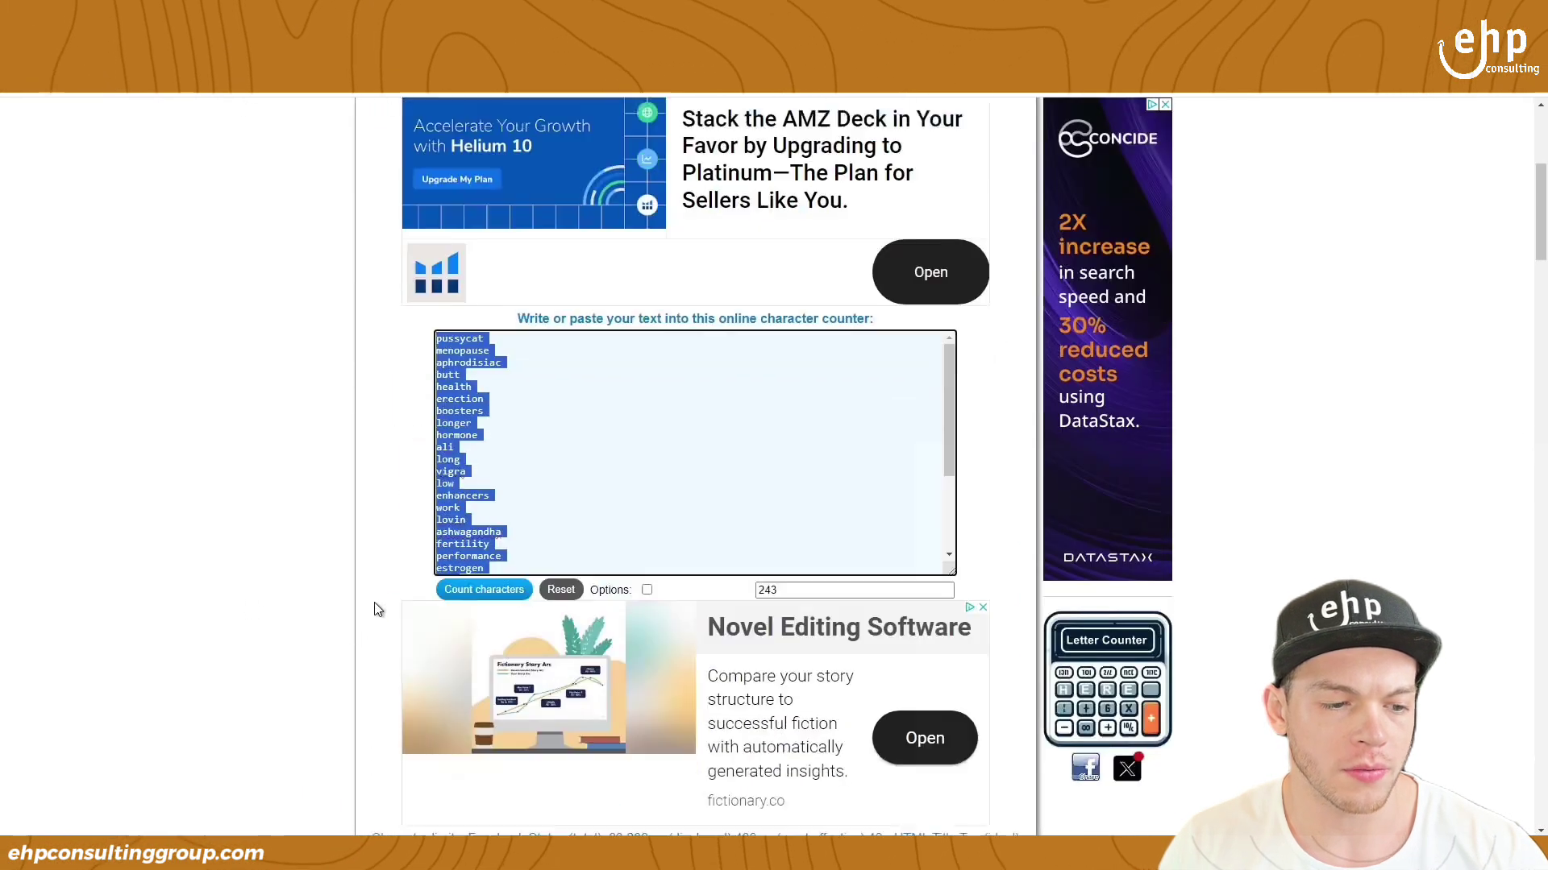
pyautogui.hotkey('ctrl', 'v')
pyautogui.click(478, 348)
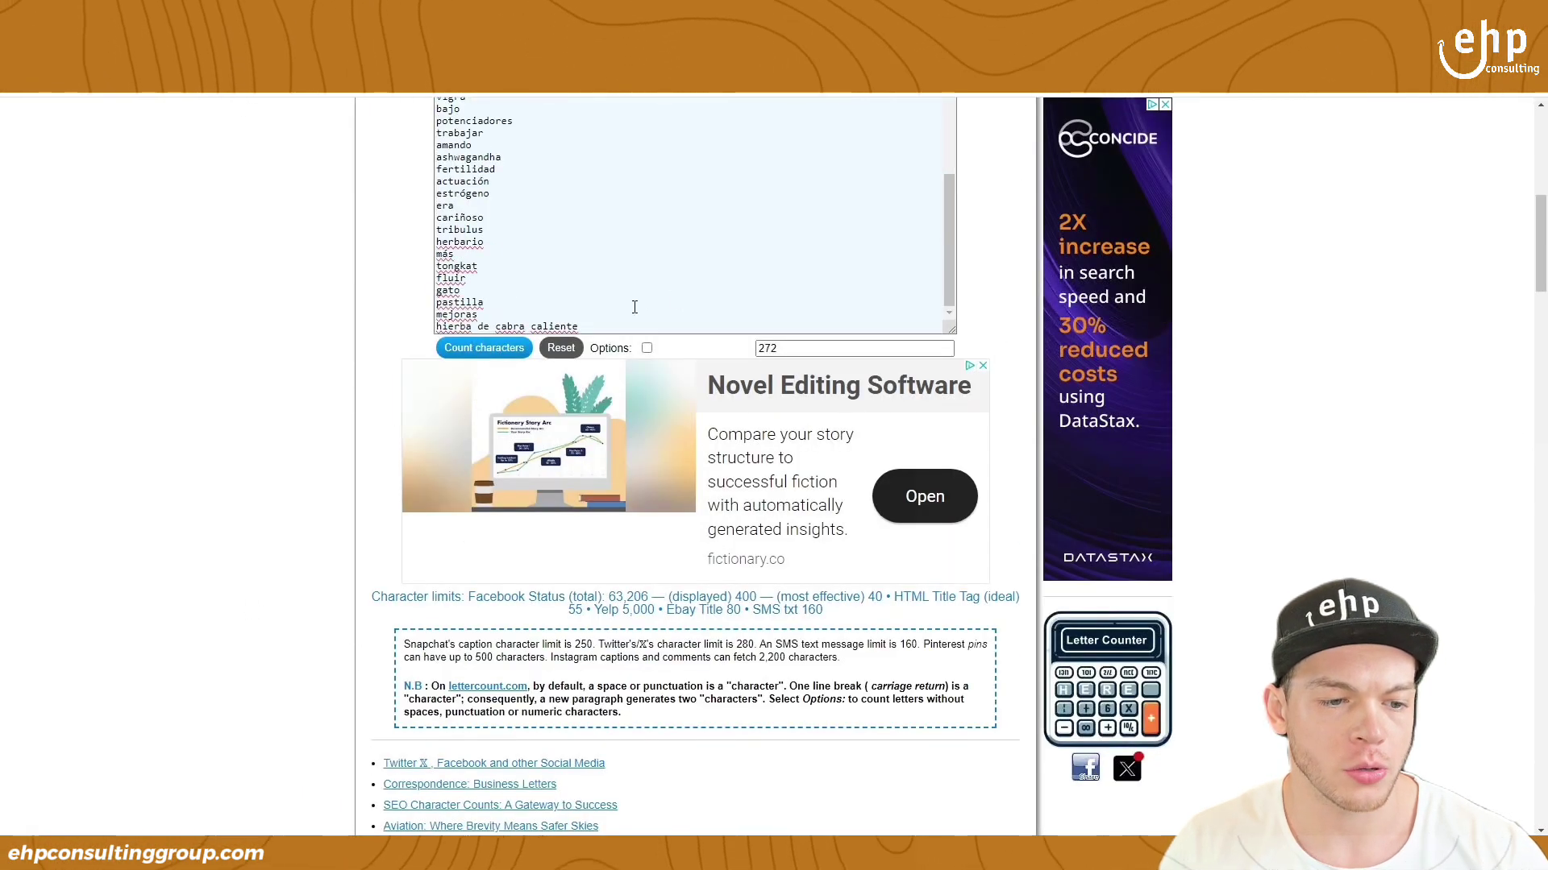
# Delete the last line 'hierba de cabra caliente' and select the shortened Spanish list.
pyautogui.moveTo(580, 327); pyautogui.dragTo(433, 333)
pyautogui.press('BackSpace')
pyautogui.press('BackSpace')
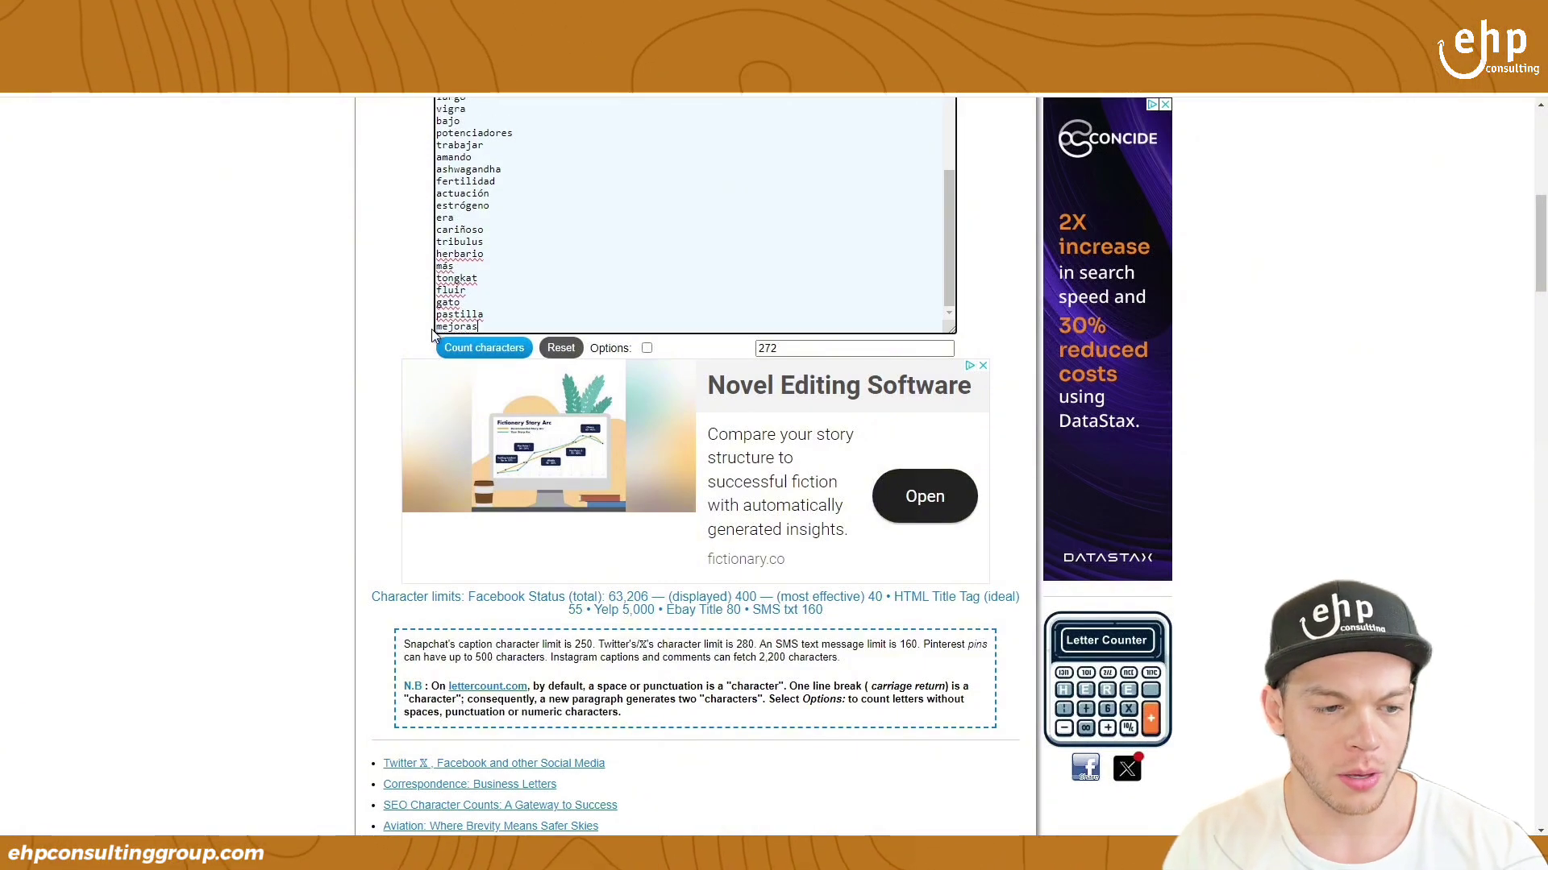
pyautogui.hotkey('ctrl', 'a')
pyautogui.scroll(15, 564, 241)
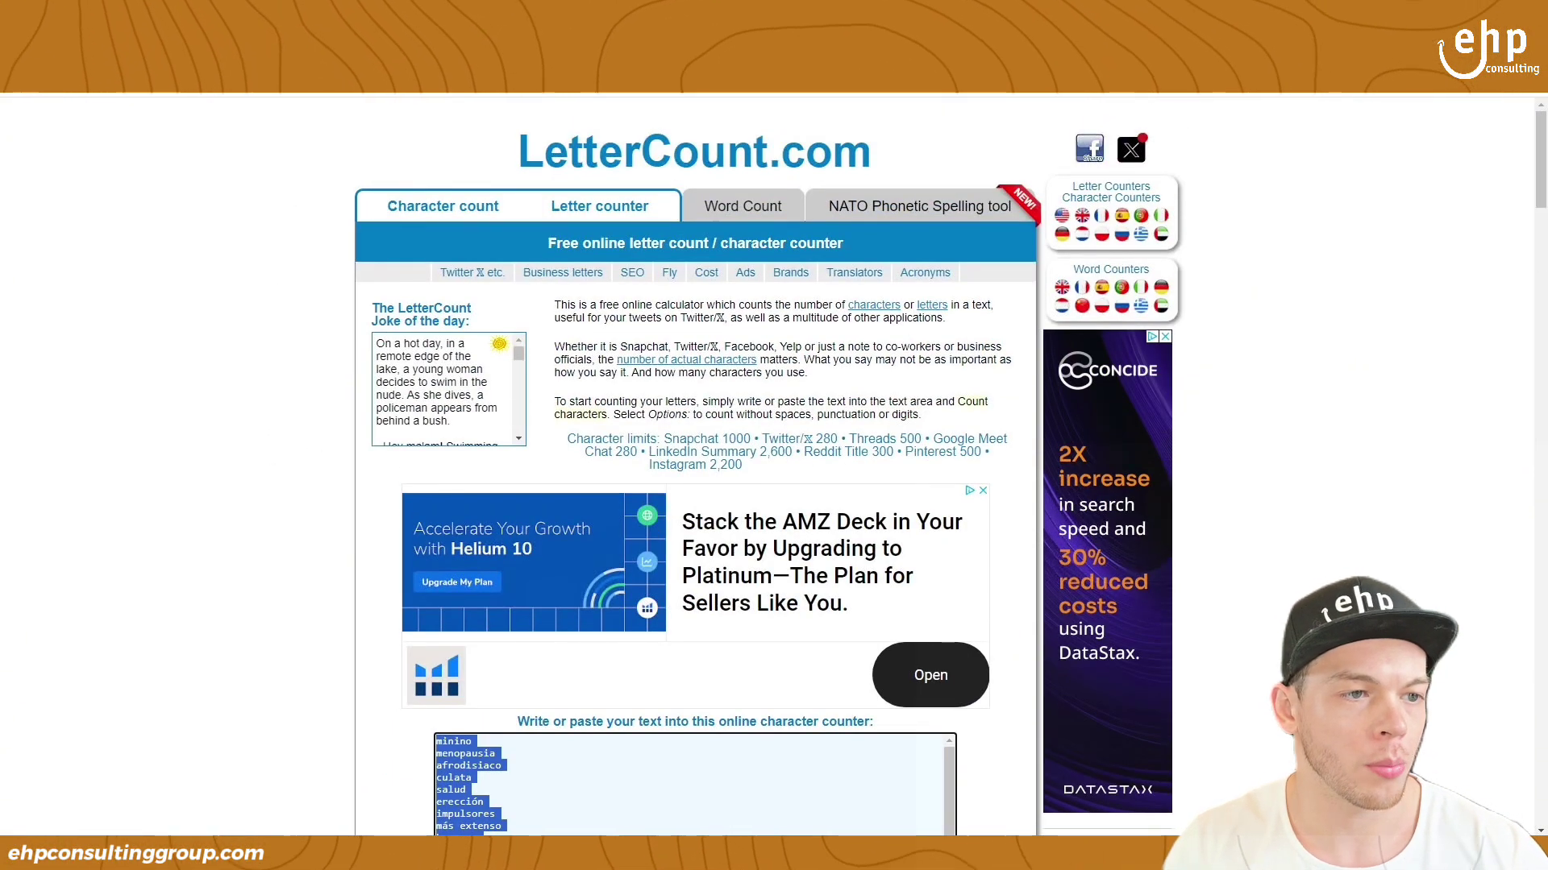
# Paste the Spanish keywords ending with mejoras into the second Generic Keyword field.
pyautogui.hotkey('alt', 'Tab')
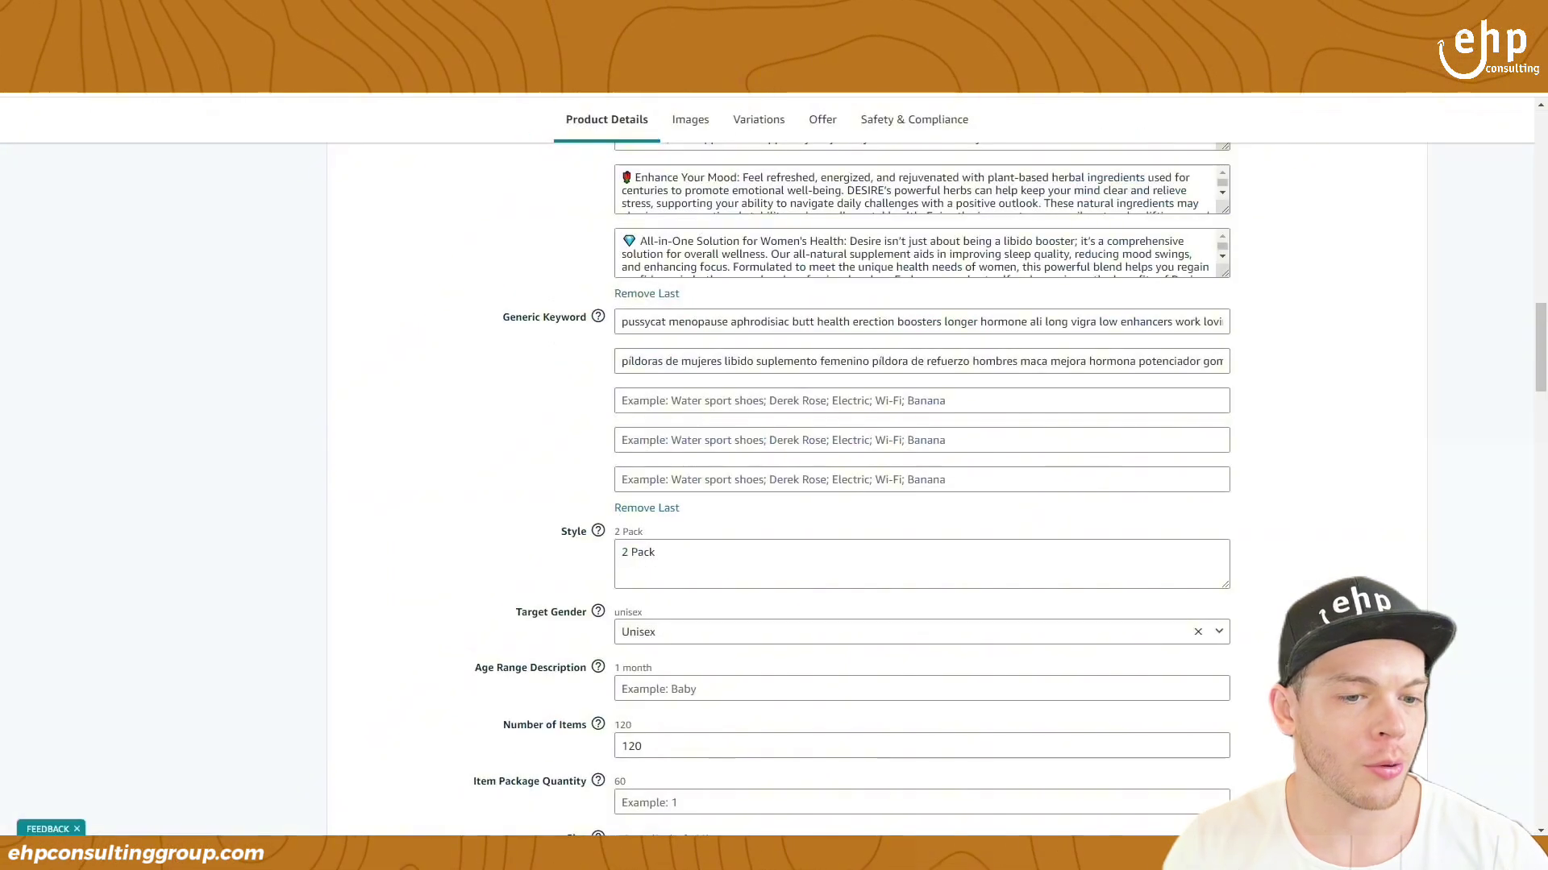
pyautogui.click(724, 361)
pyautogui.hotkey('ctrl', 'a')
pyautogui.hotkey('ctrl', 'v')
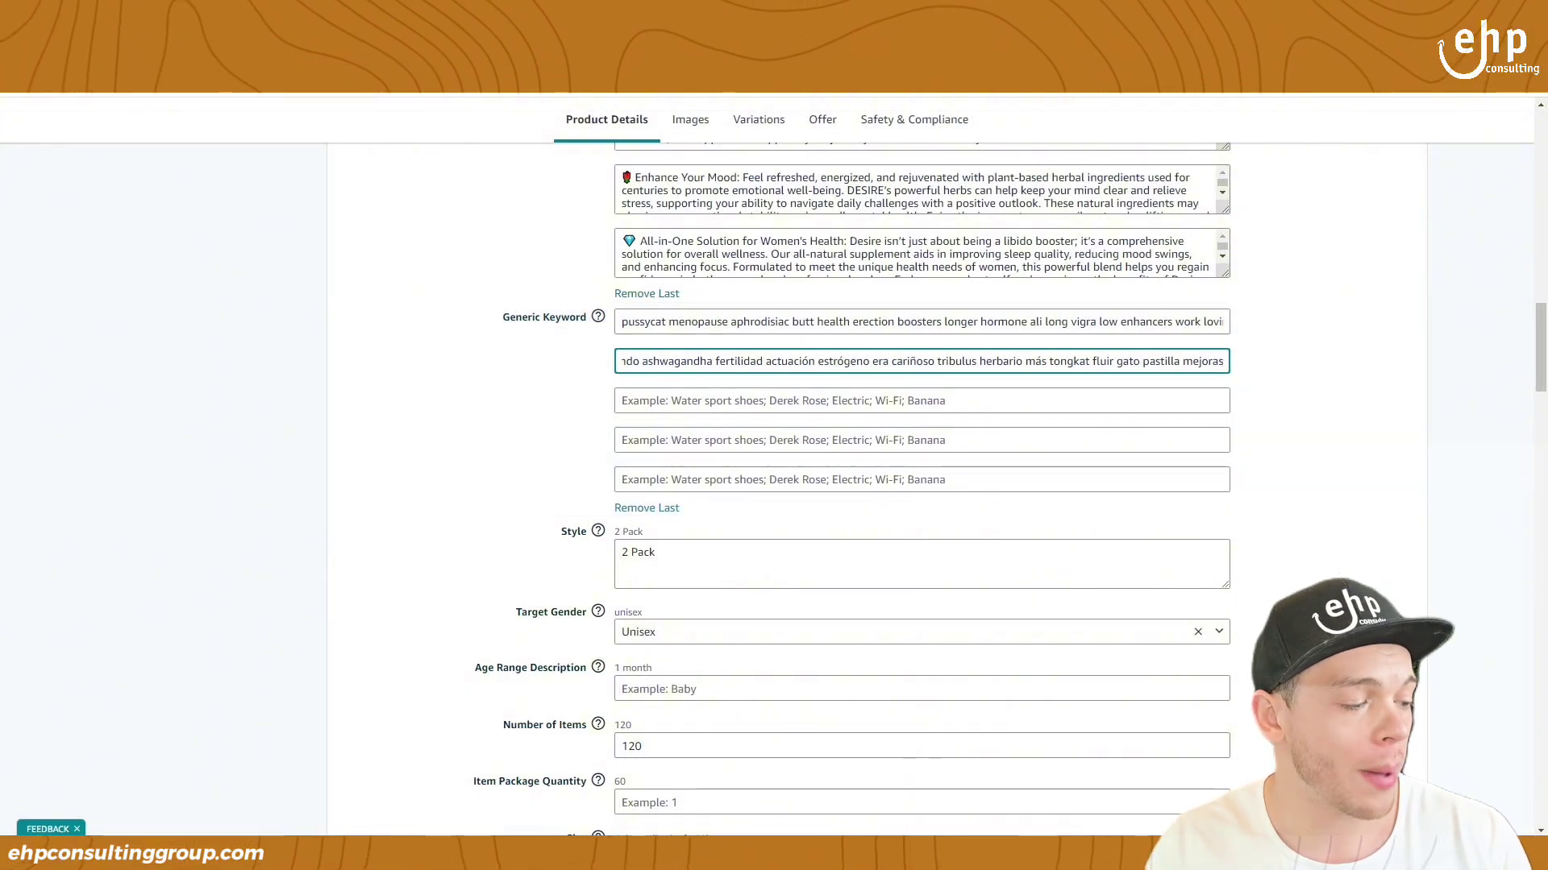
pyautogui.hotkey('alt', 'Tab')
# Review the lower-frequency keywords climax, esposa and rosas in rows 135, 133 and 130.
pyautogui.scroll(-10, 64, 588)
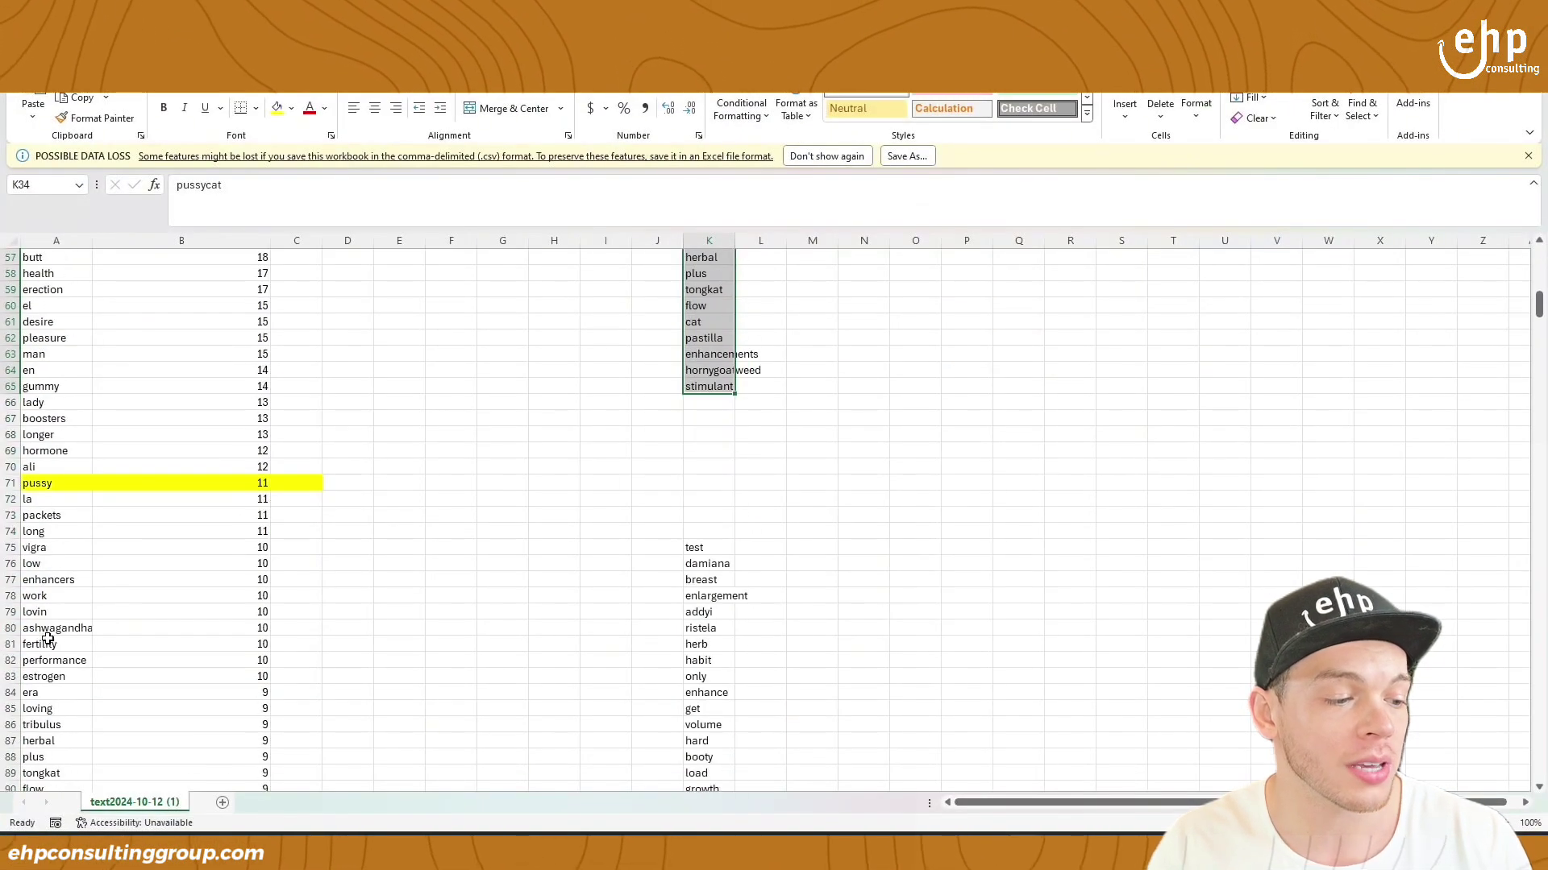
pyautogui.scroll(-19, 63, 586)
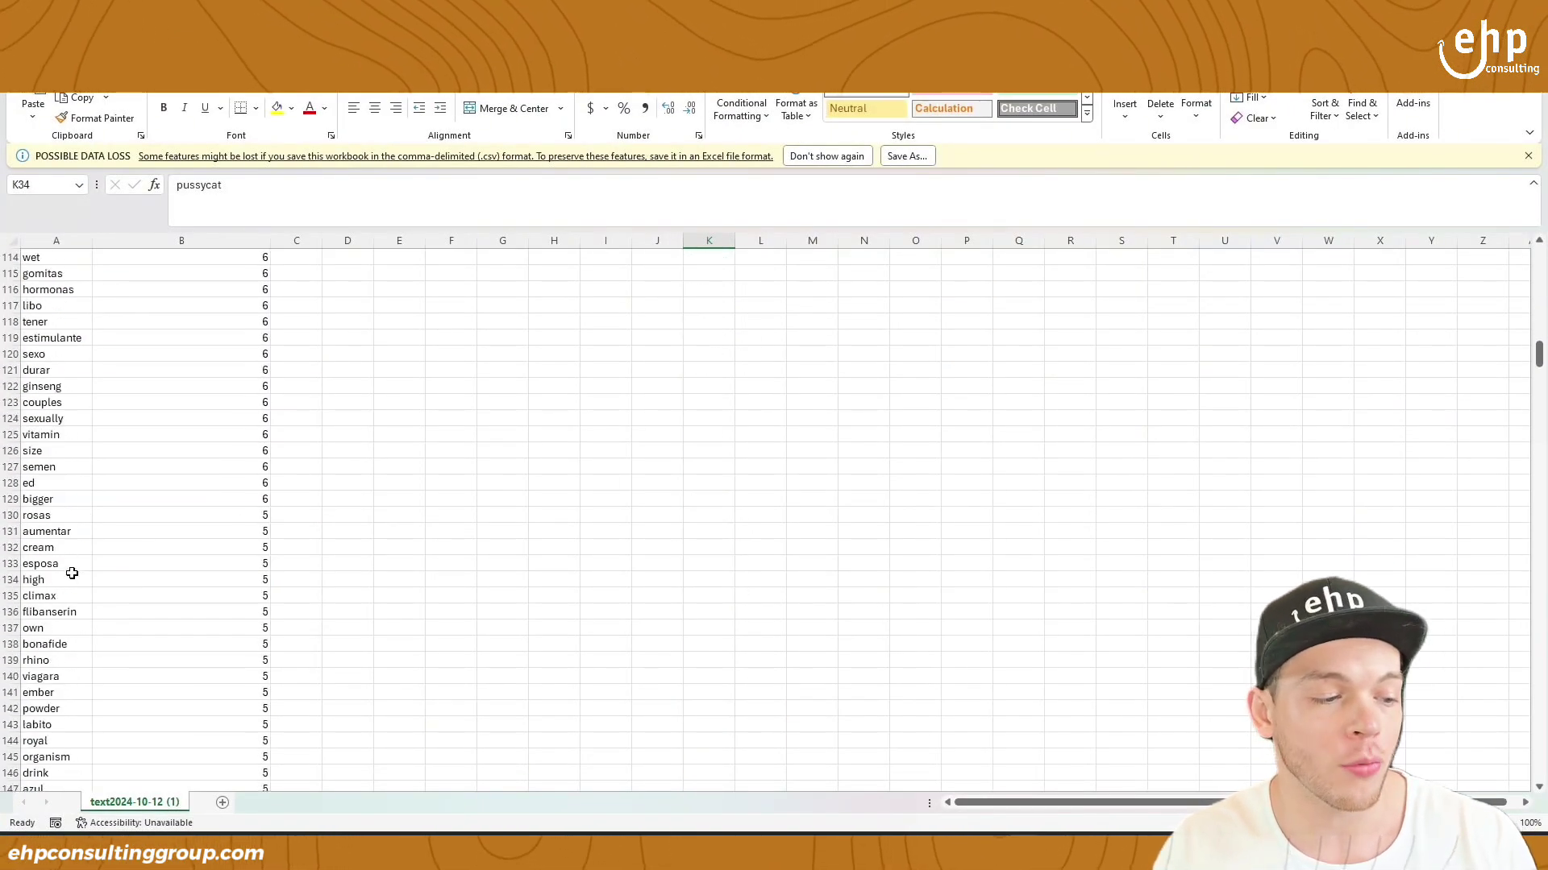
pyautogui.click(57, 451)
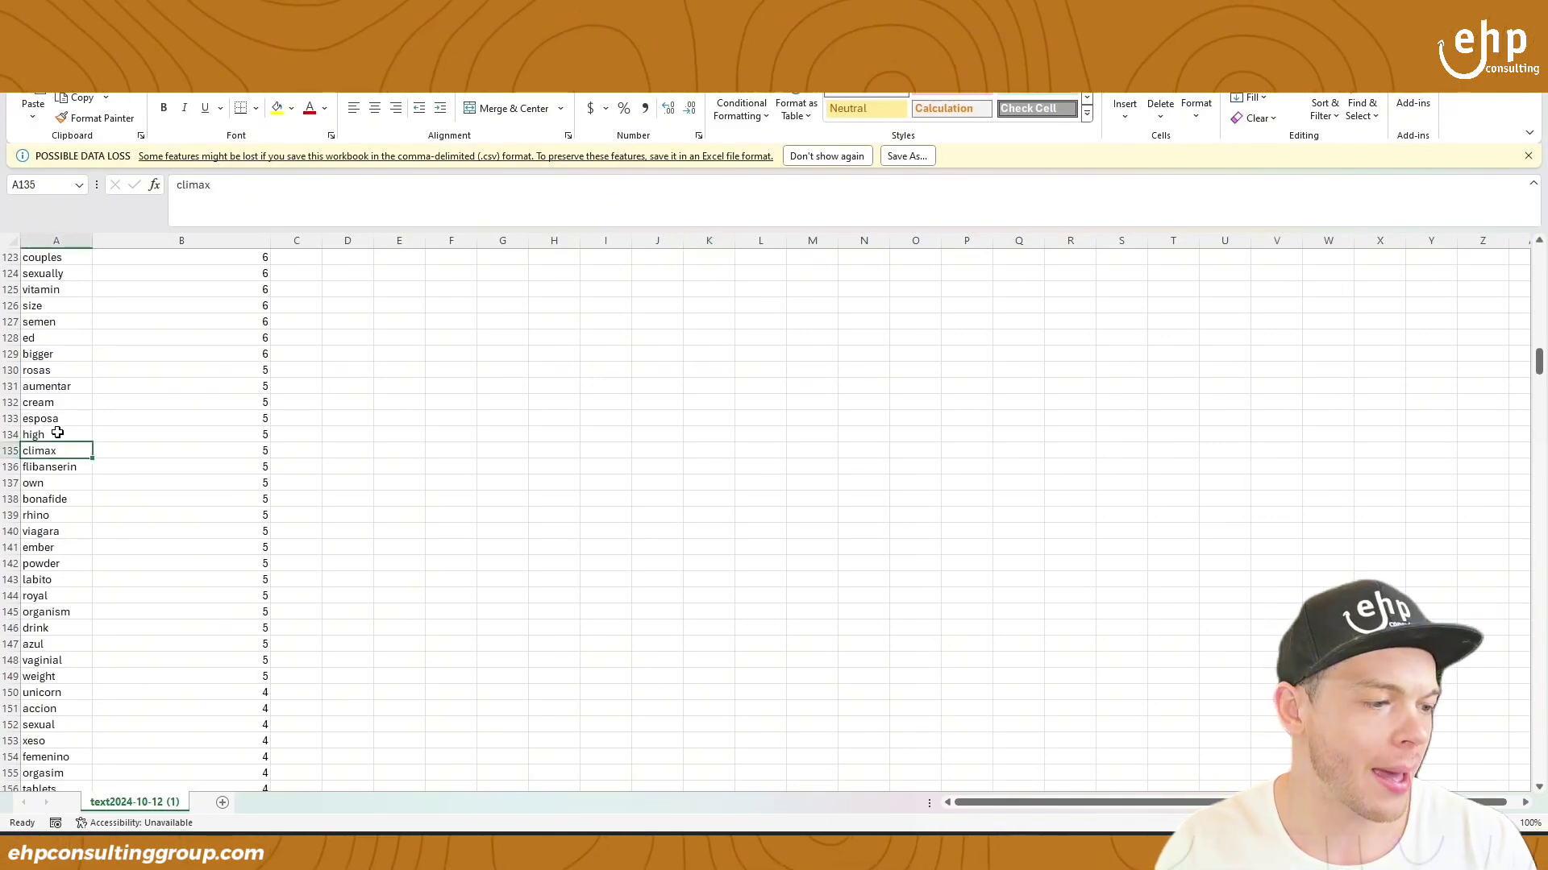
pyautogui.click(63, 420)
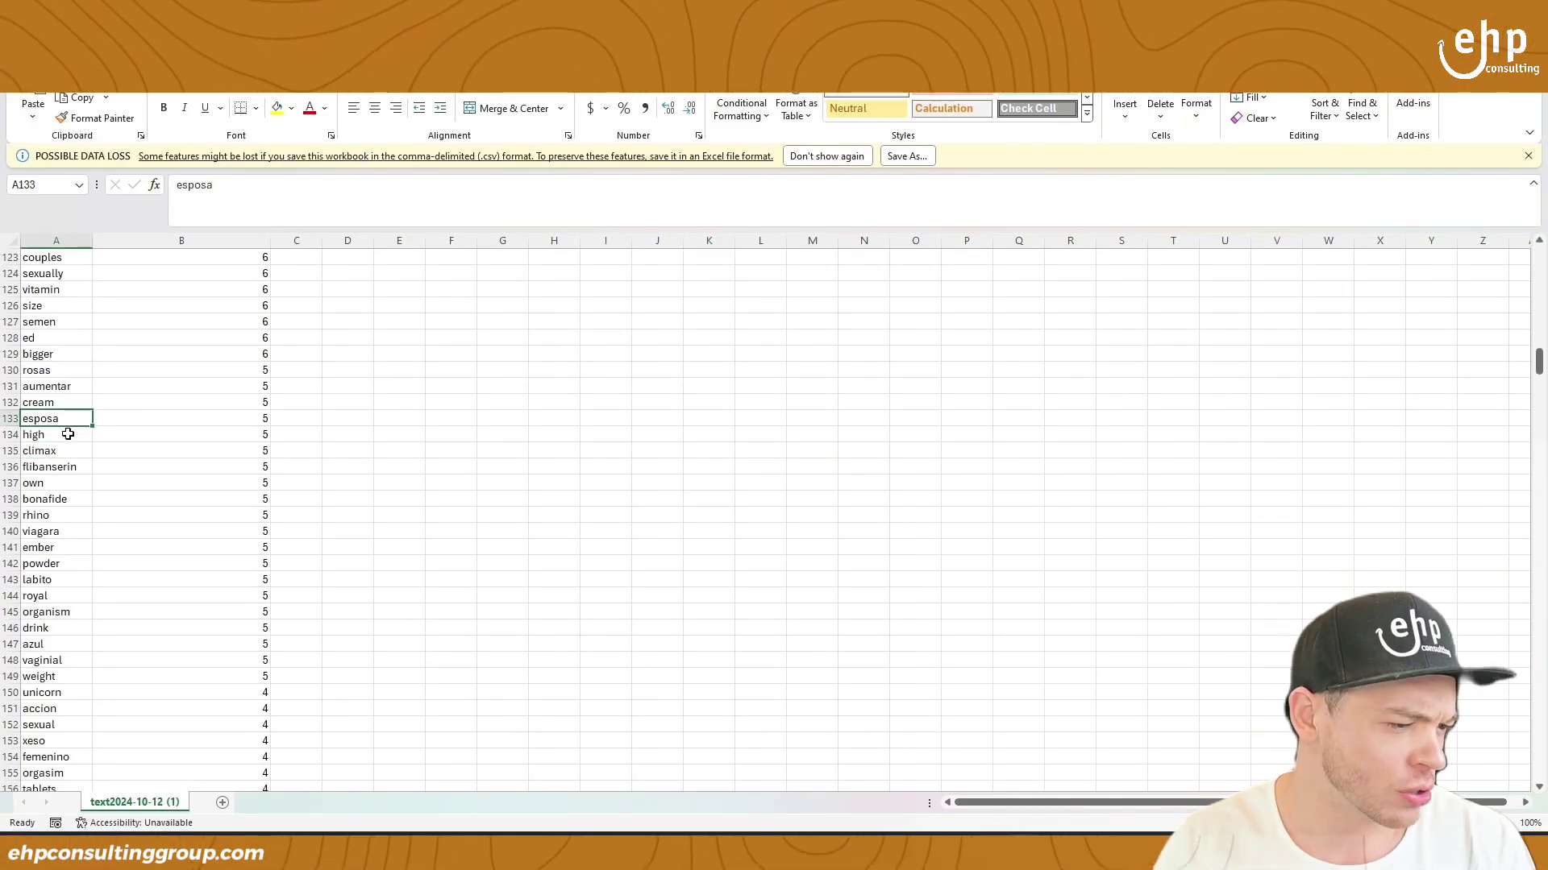
pyautogui.click(57, 368)
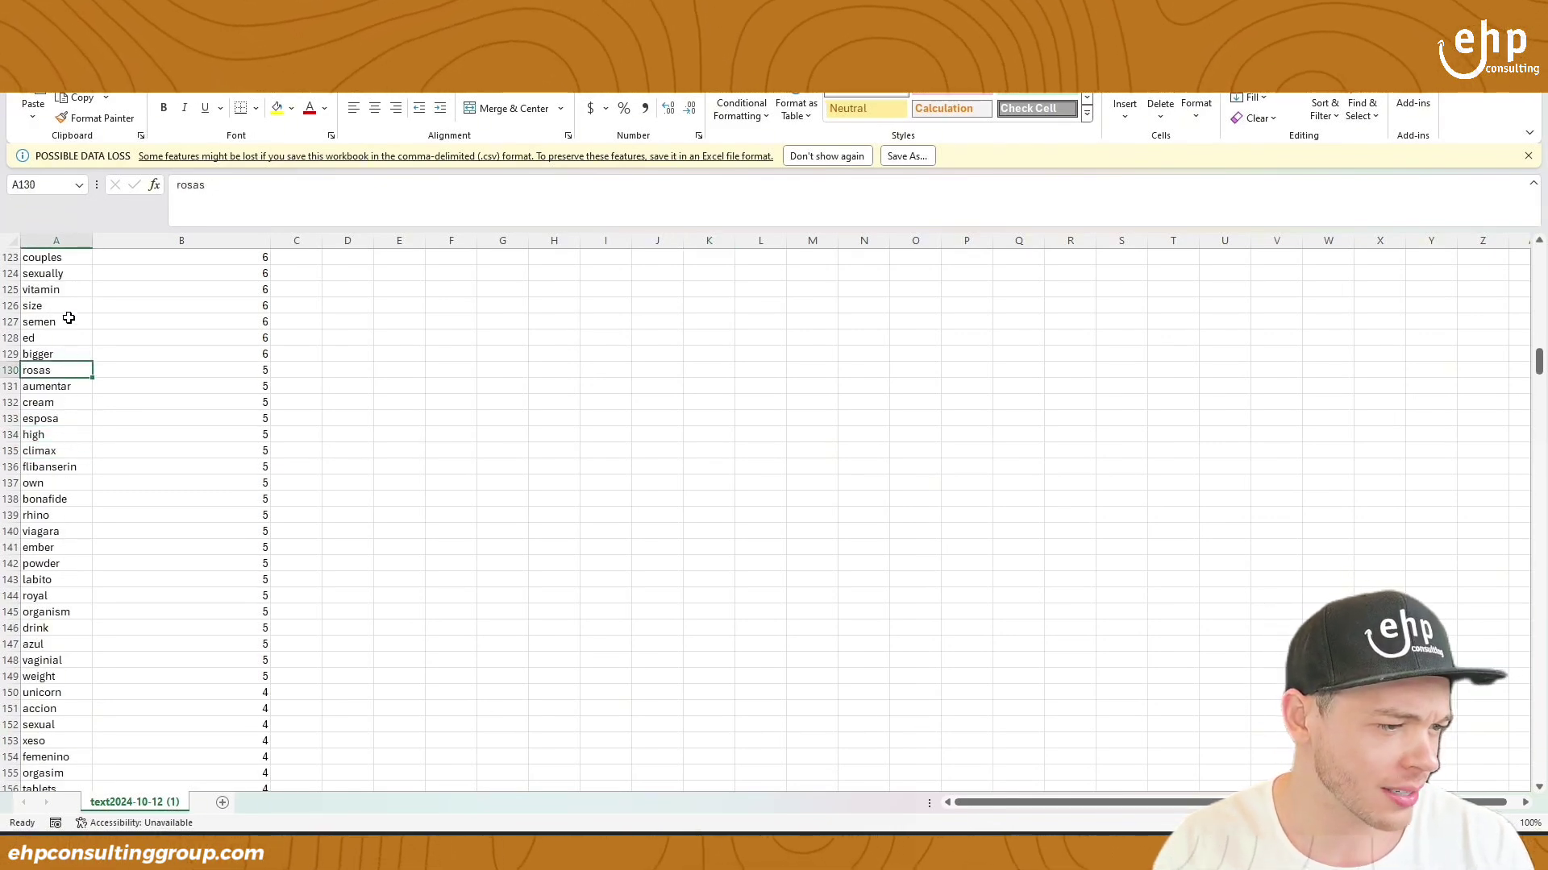
pyautogui.scroll(-2, 72, 596)
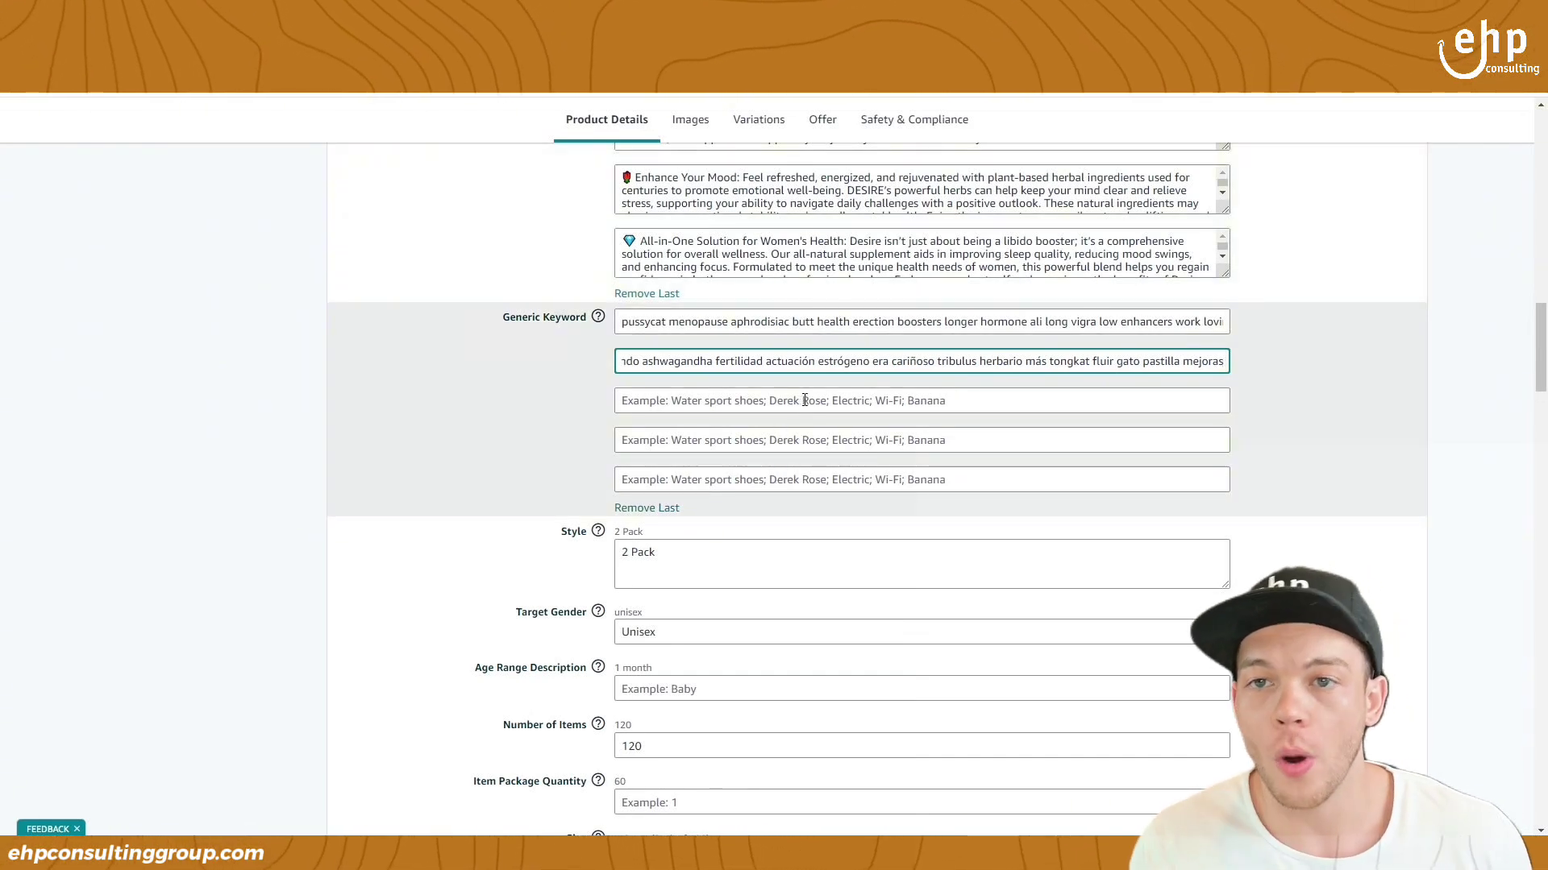
pyautogui.click(806, 480)
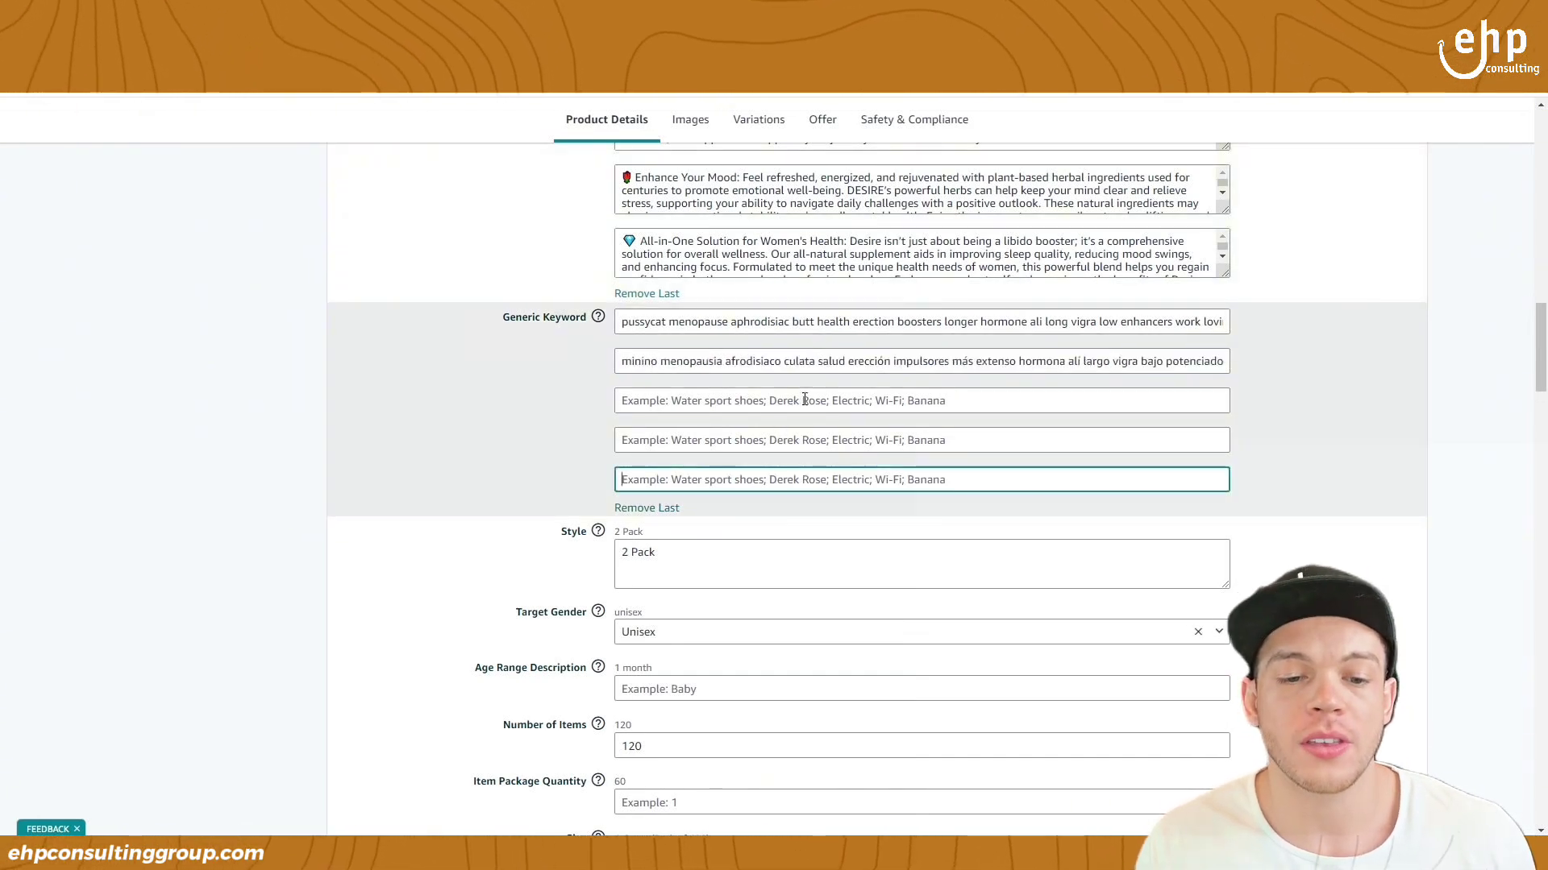